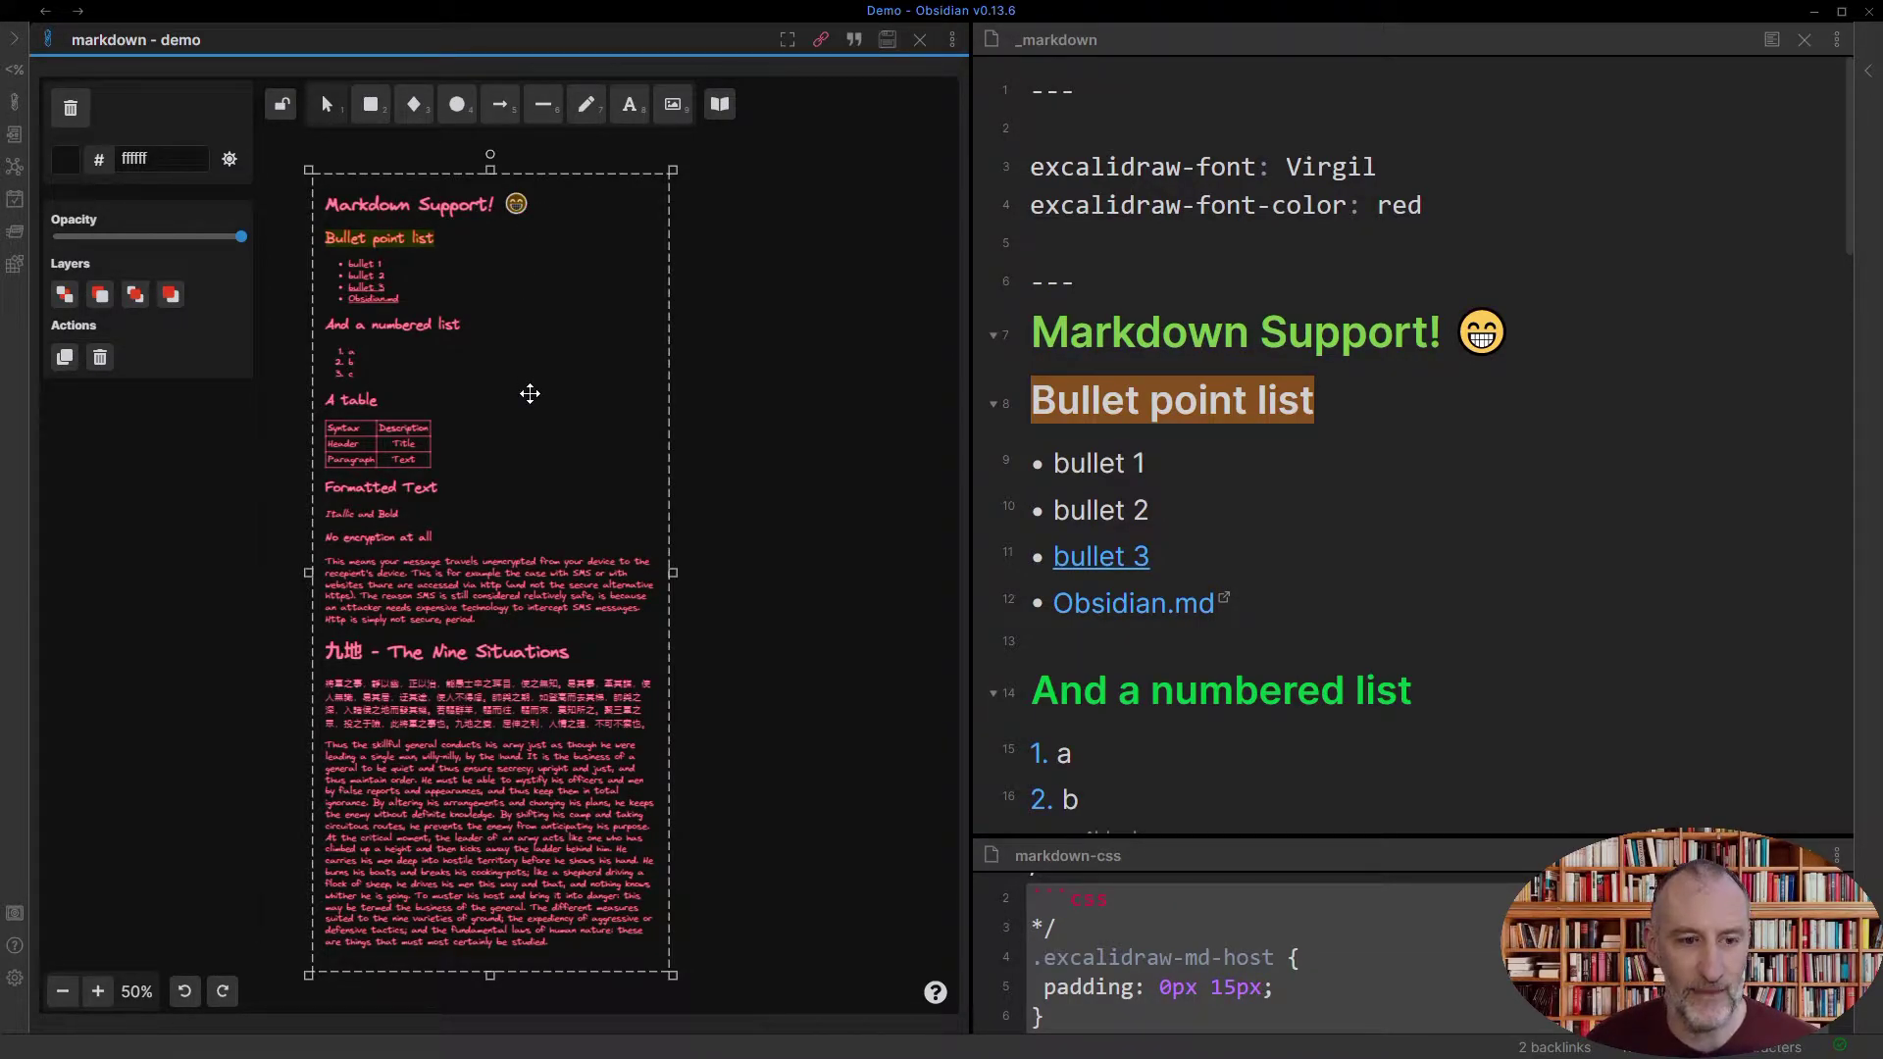
Open the Excalidraw plugin settings and highlight the markdown-embed CSS file value markdown-css.md.
left_click(13, 979)
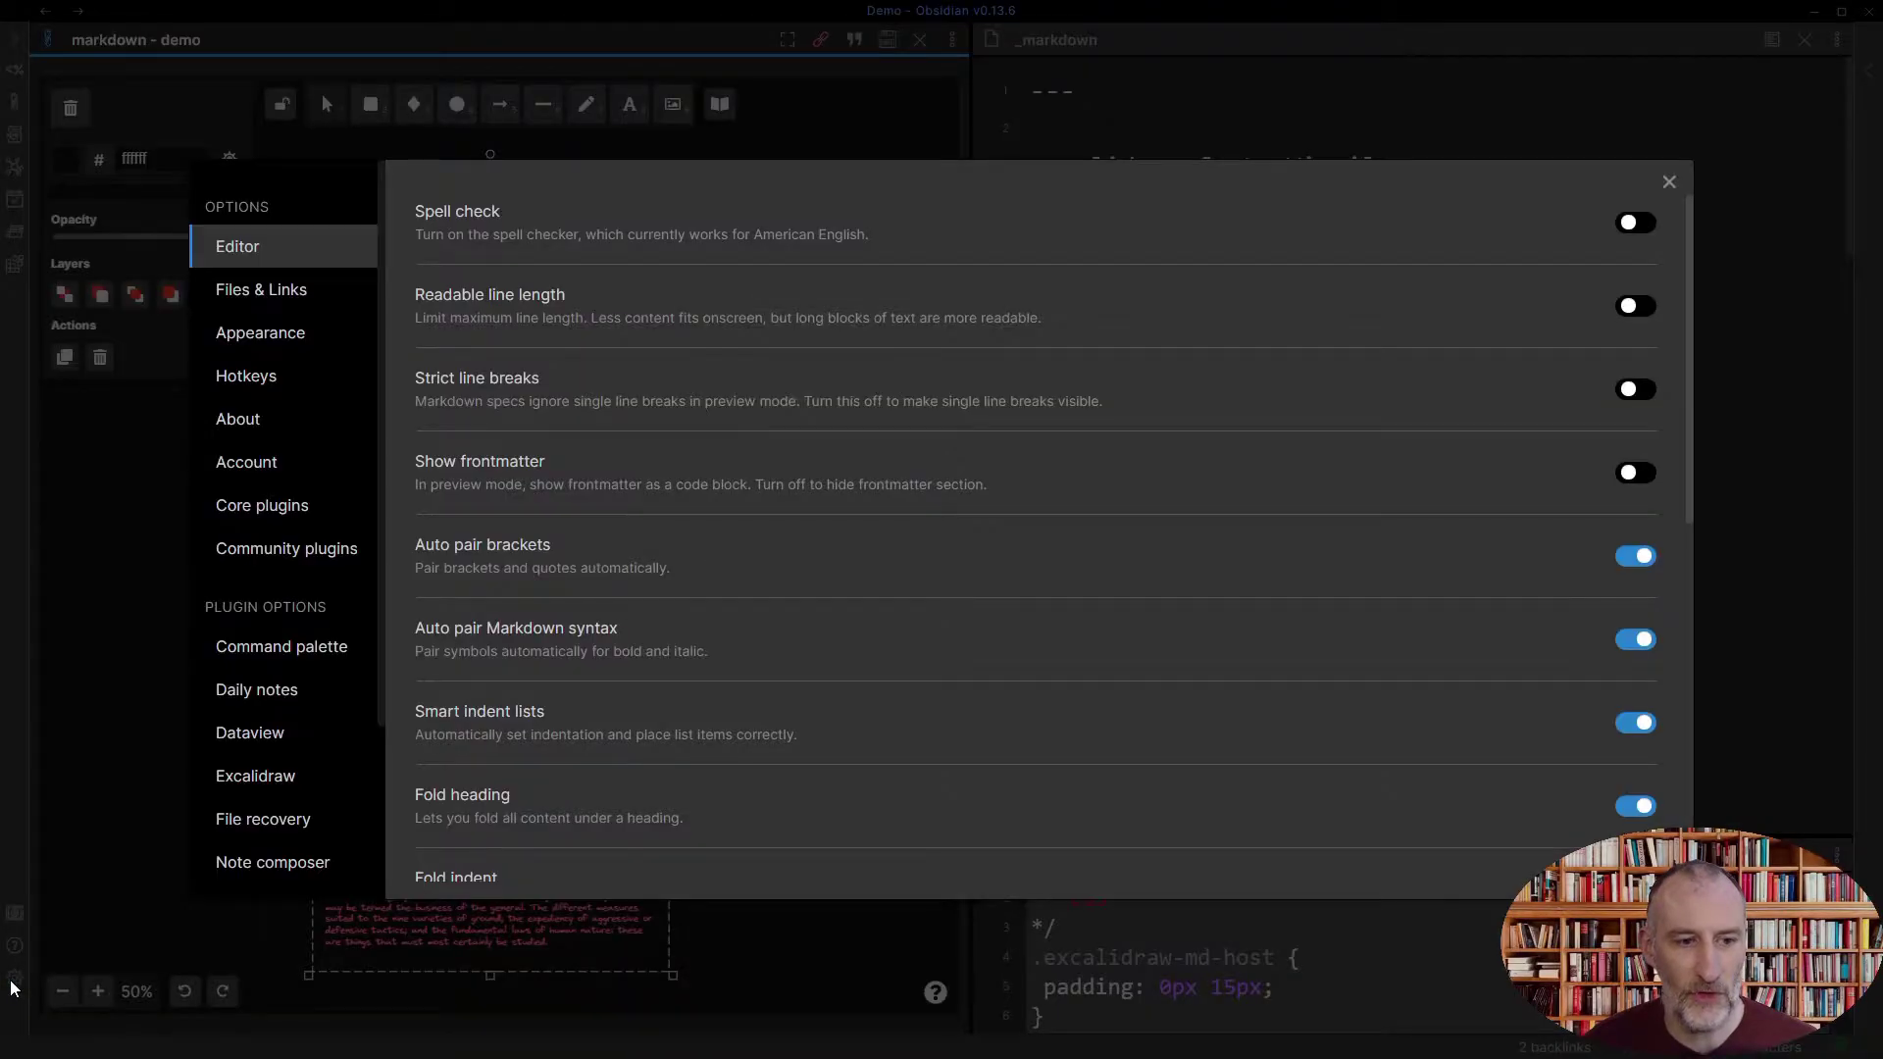
left_click(253, 776)
scroll(735, 618, "down", 5)
scroll(790, 612, "down", 15)
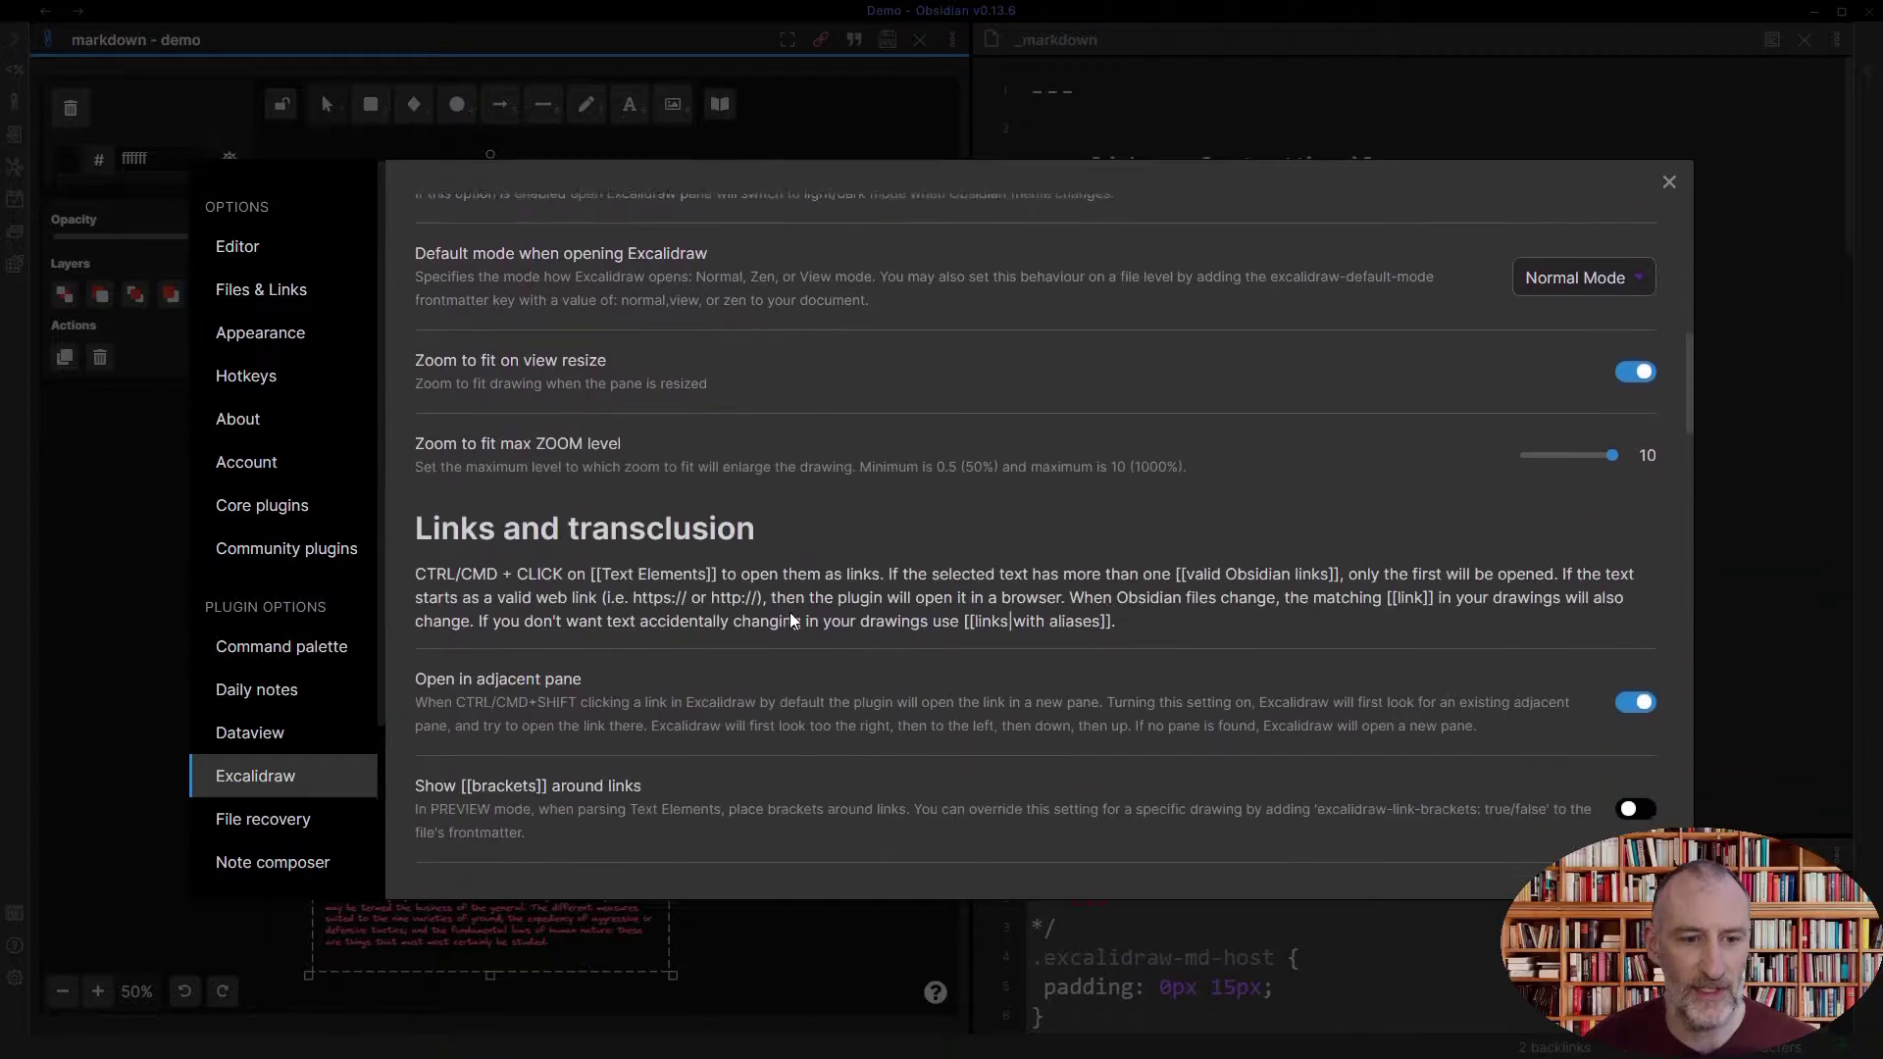
scroll(790, 614, "down", 5)
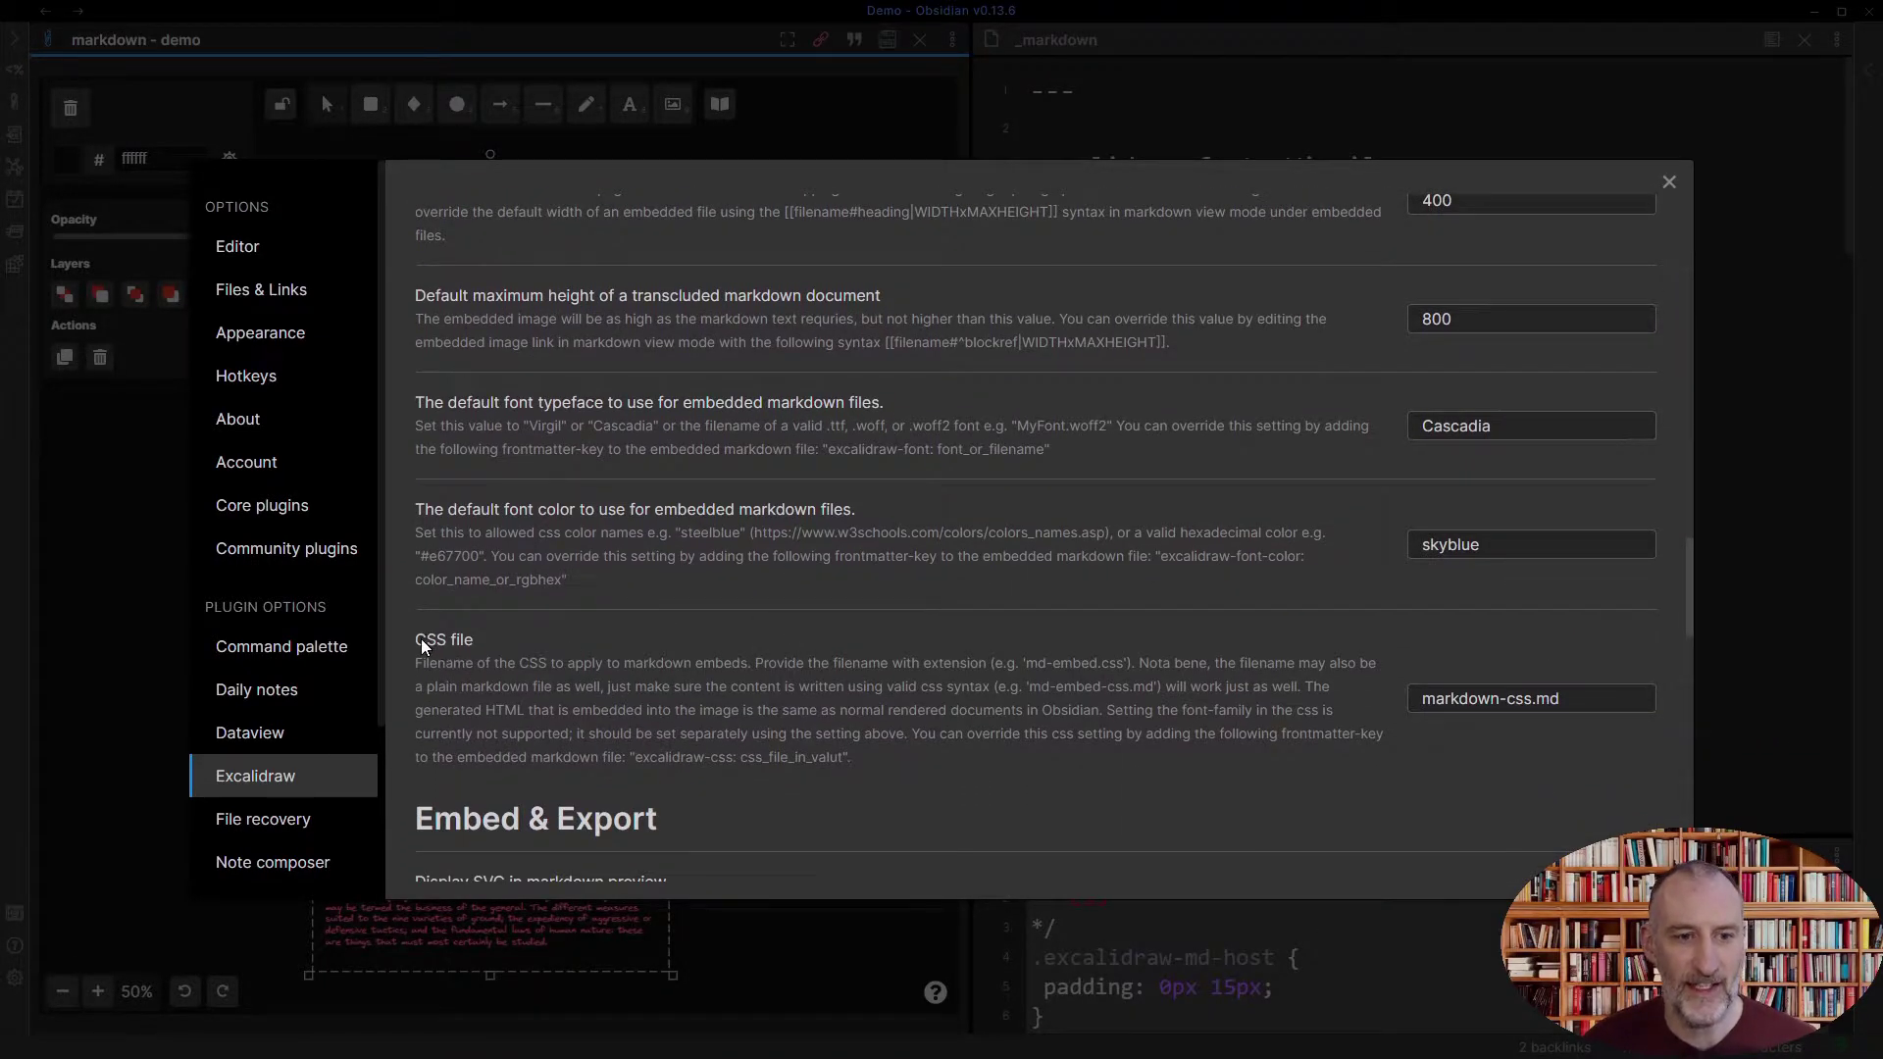
left_click_drag(1422, 693, 1599, 694)
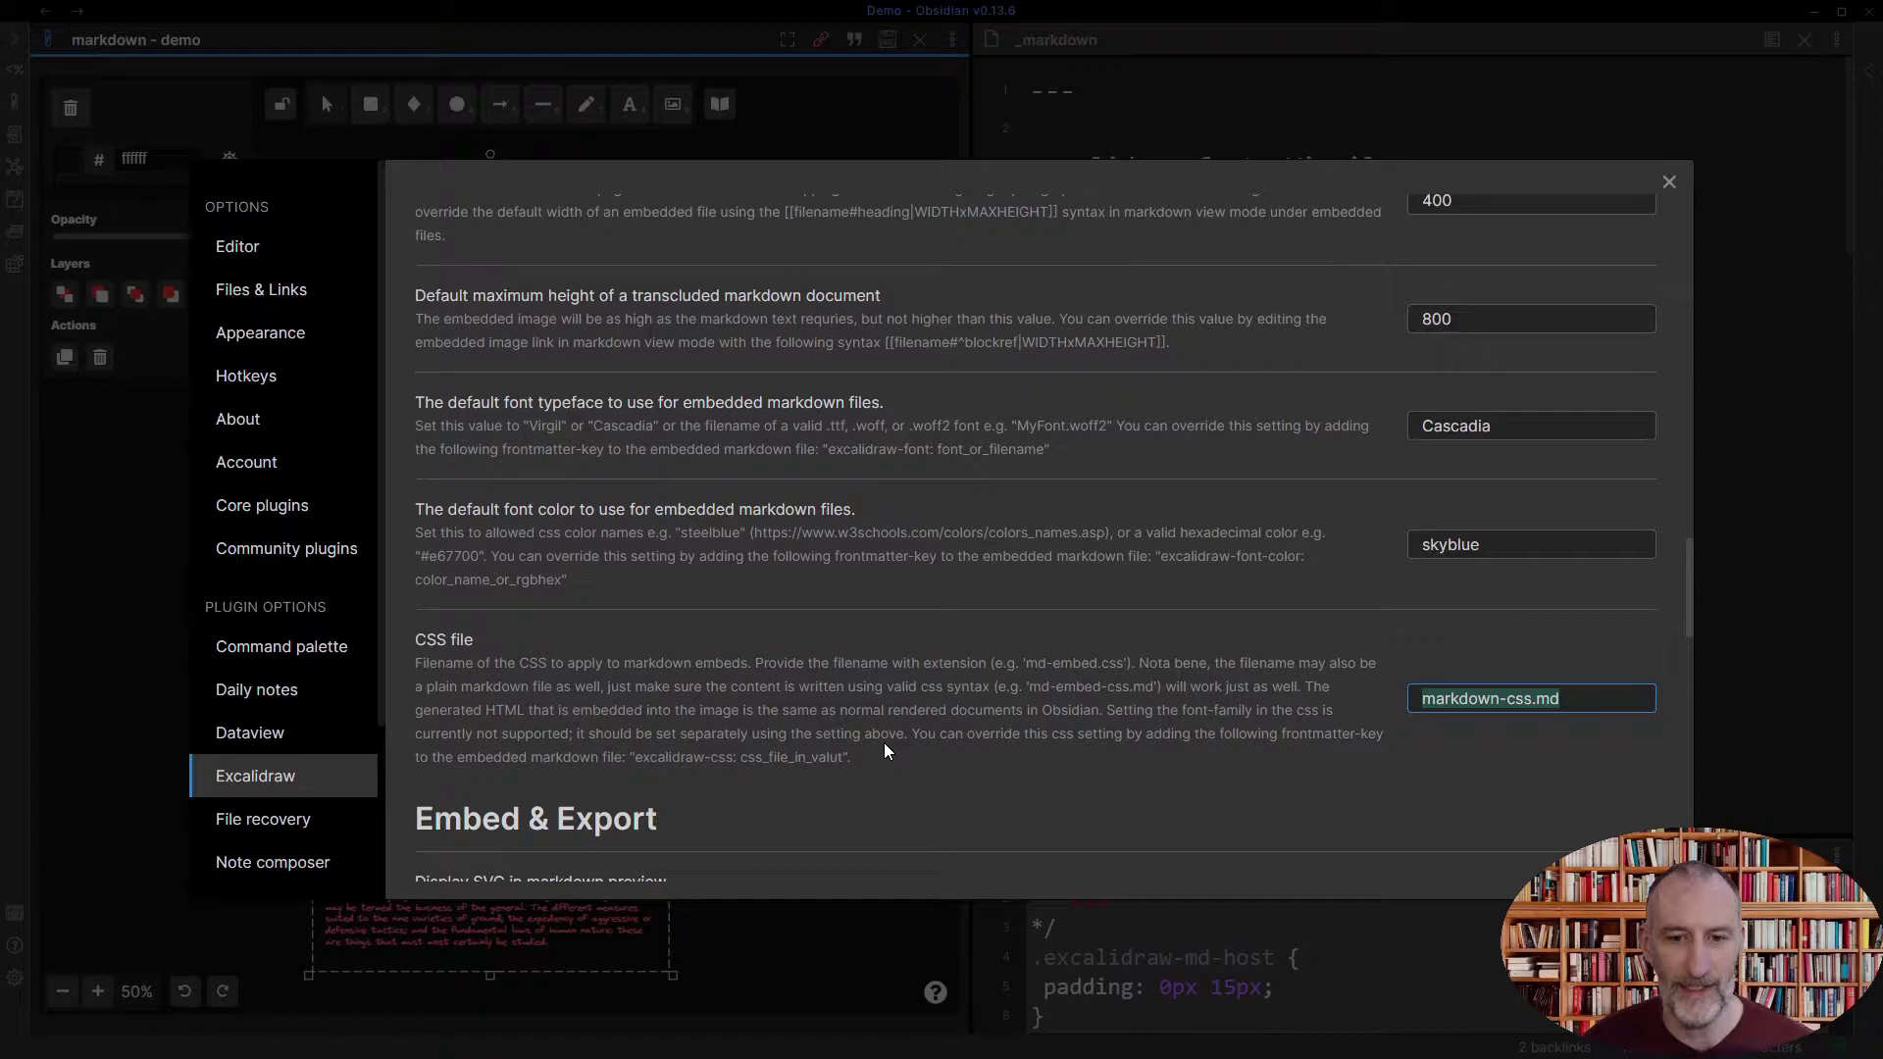
Close the settings and expand the vault's file list sidebar.
left_click(1669, 184)
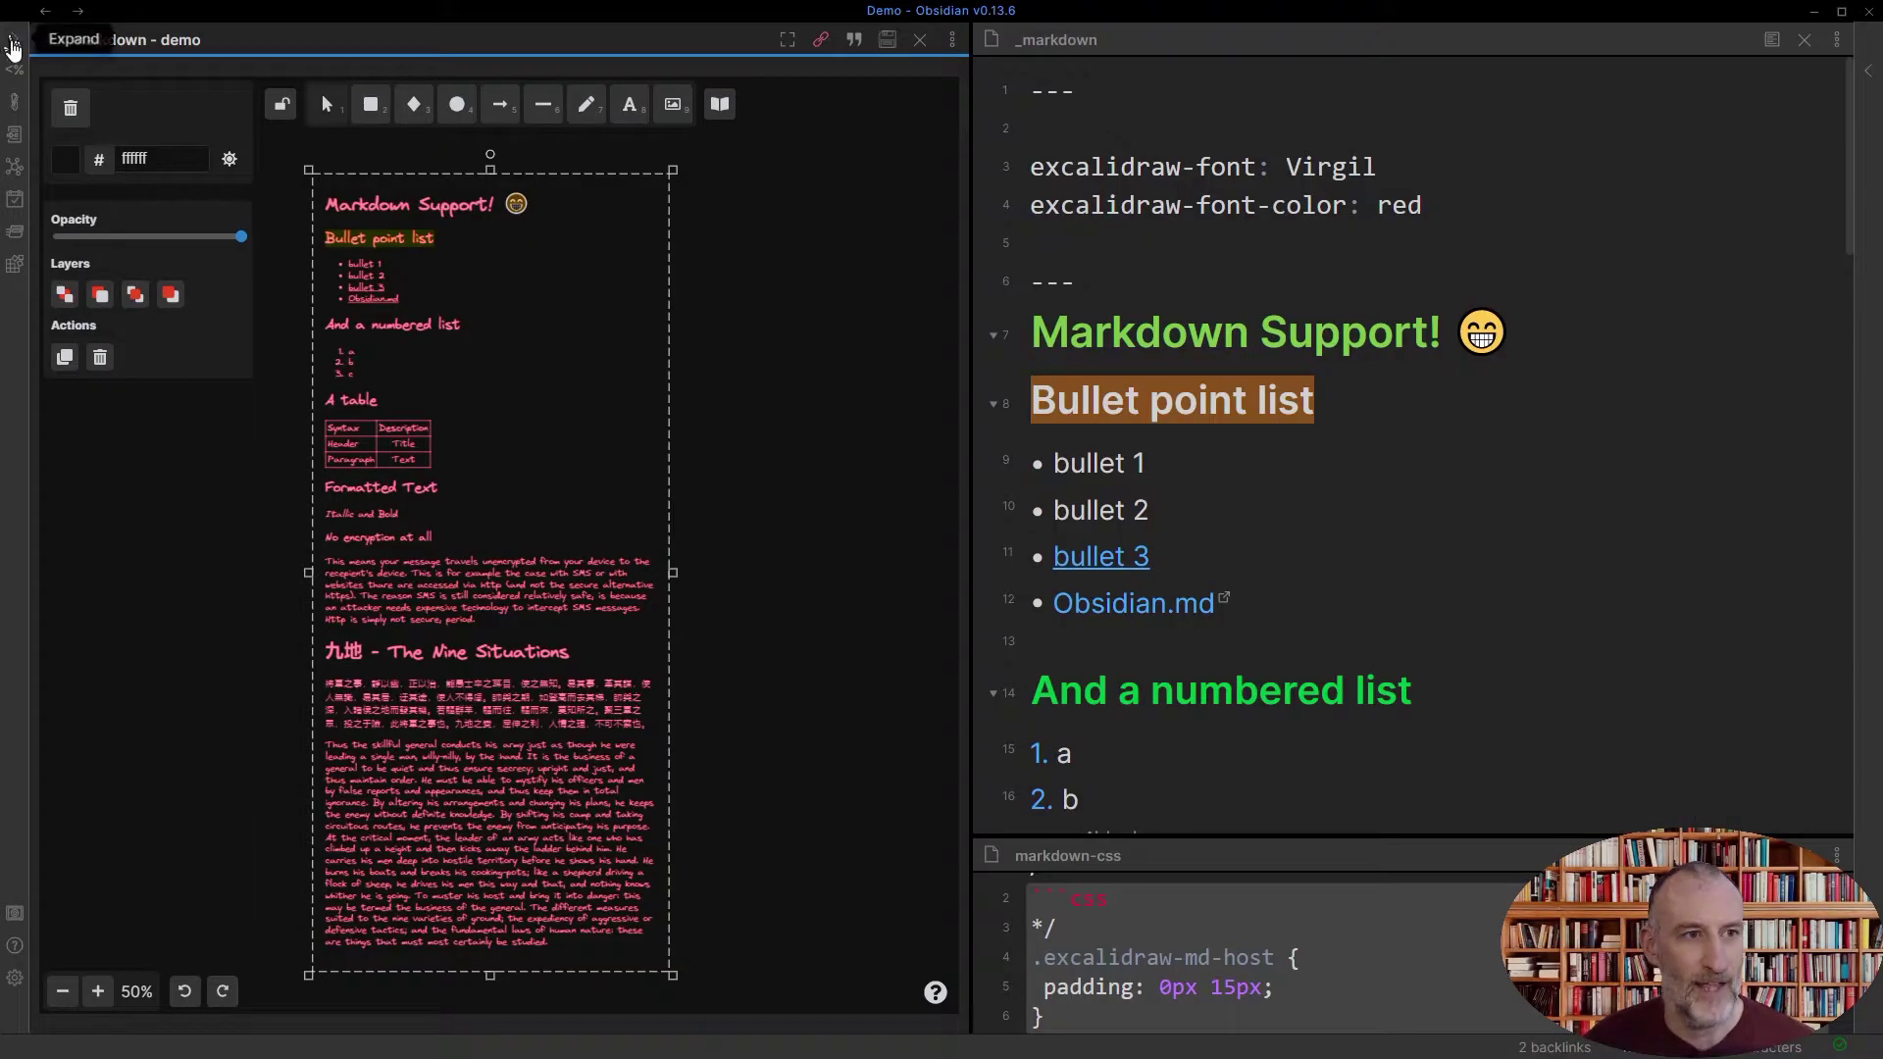
left_click(8, 31)
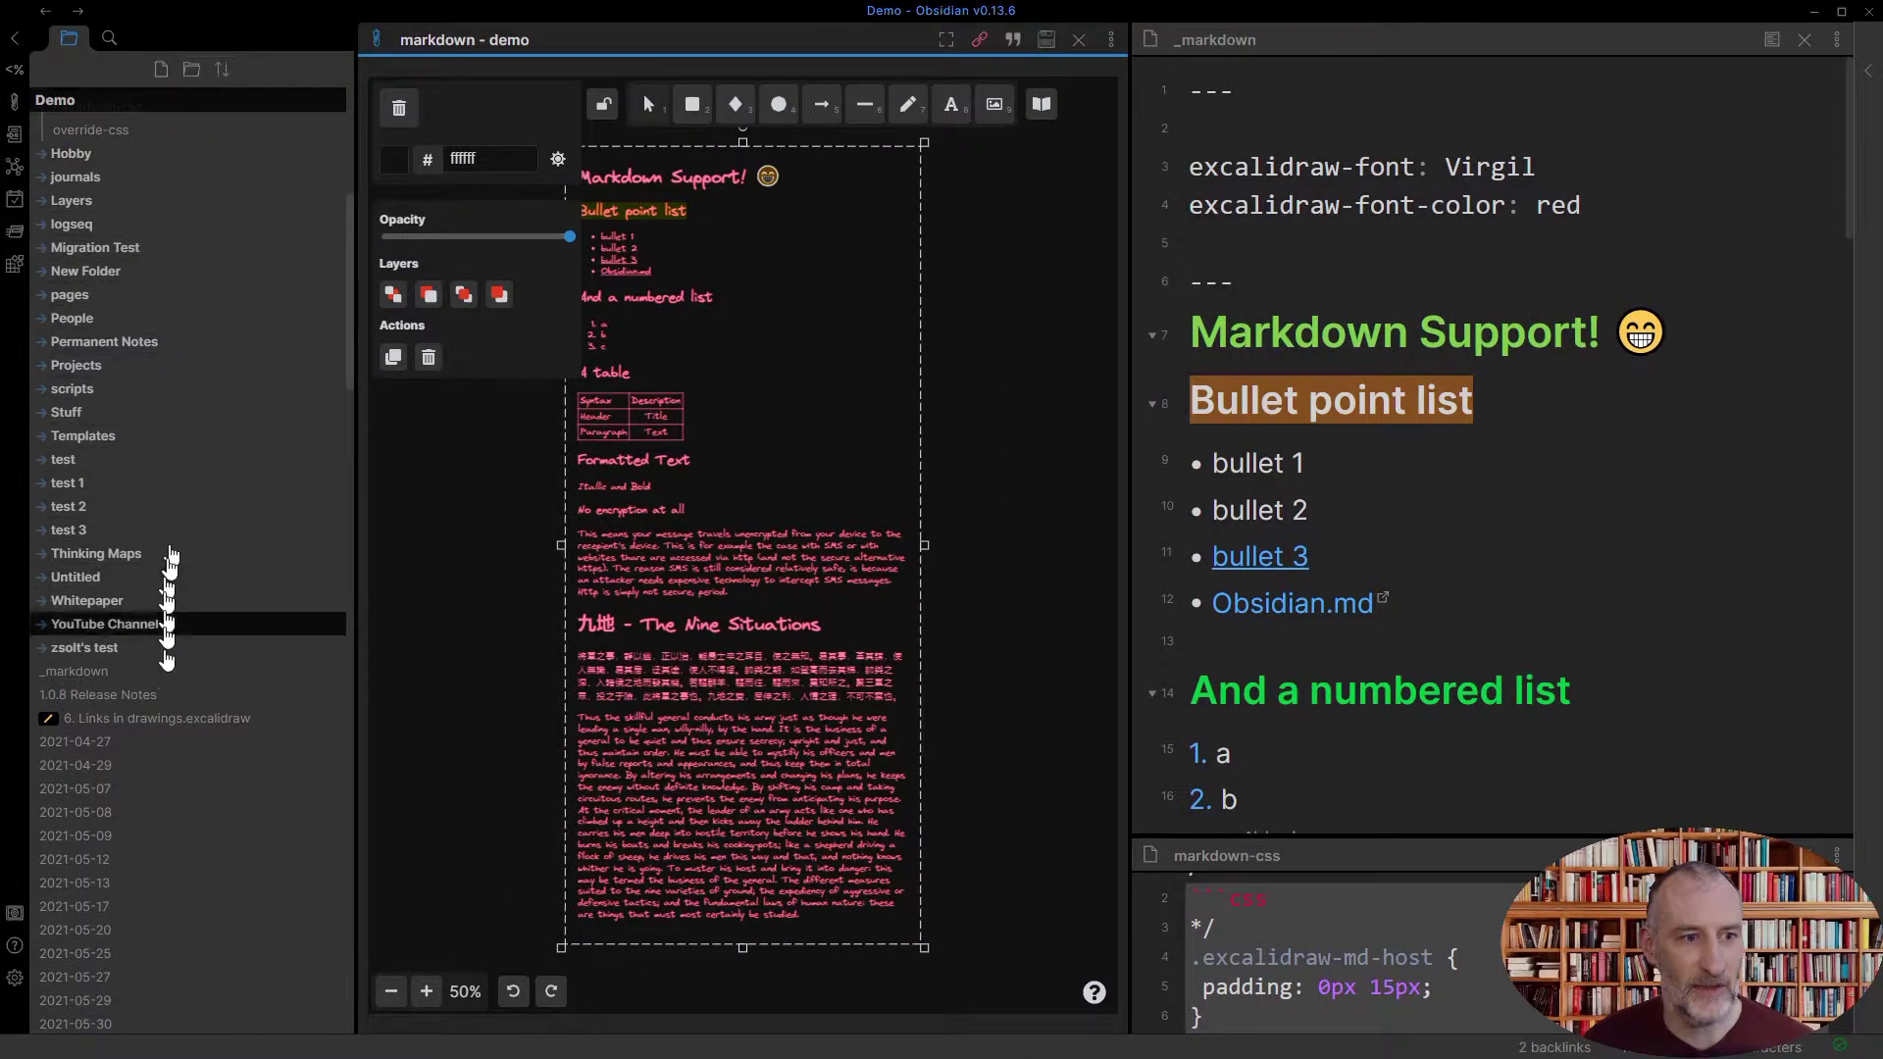
scroll(98, 568, "up", 4)
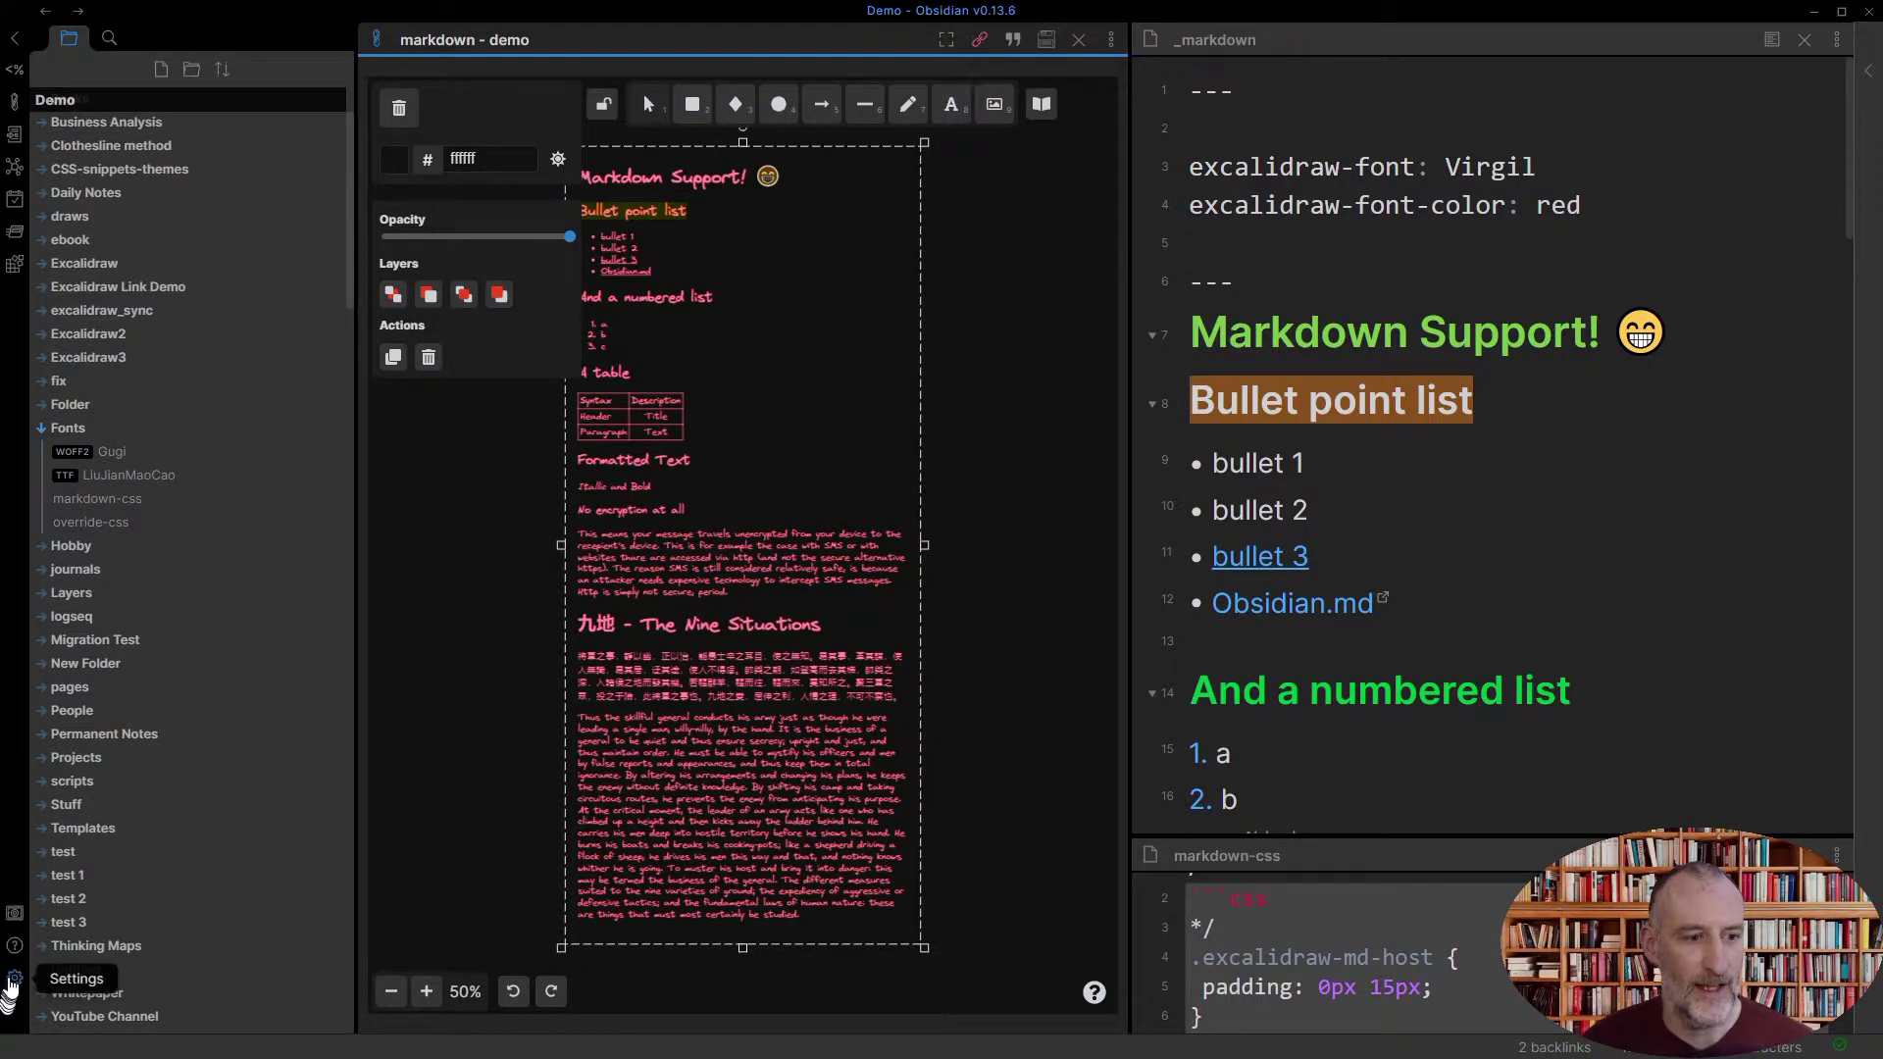
Reopen the Excalidraw settings to recheck the CSS file value markdown-css.md, then close them.
left_click(13, 978)
scroll(784, 627, "down", 8)
scroll(888, 566, "down", 12)
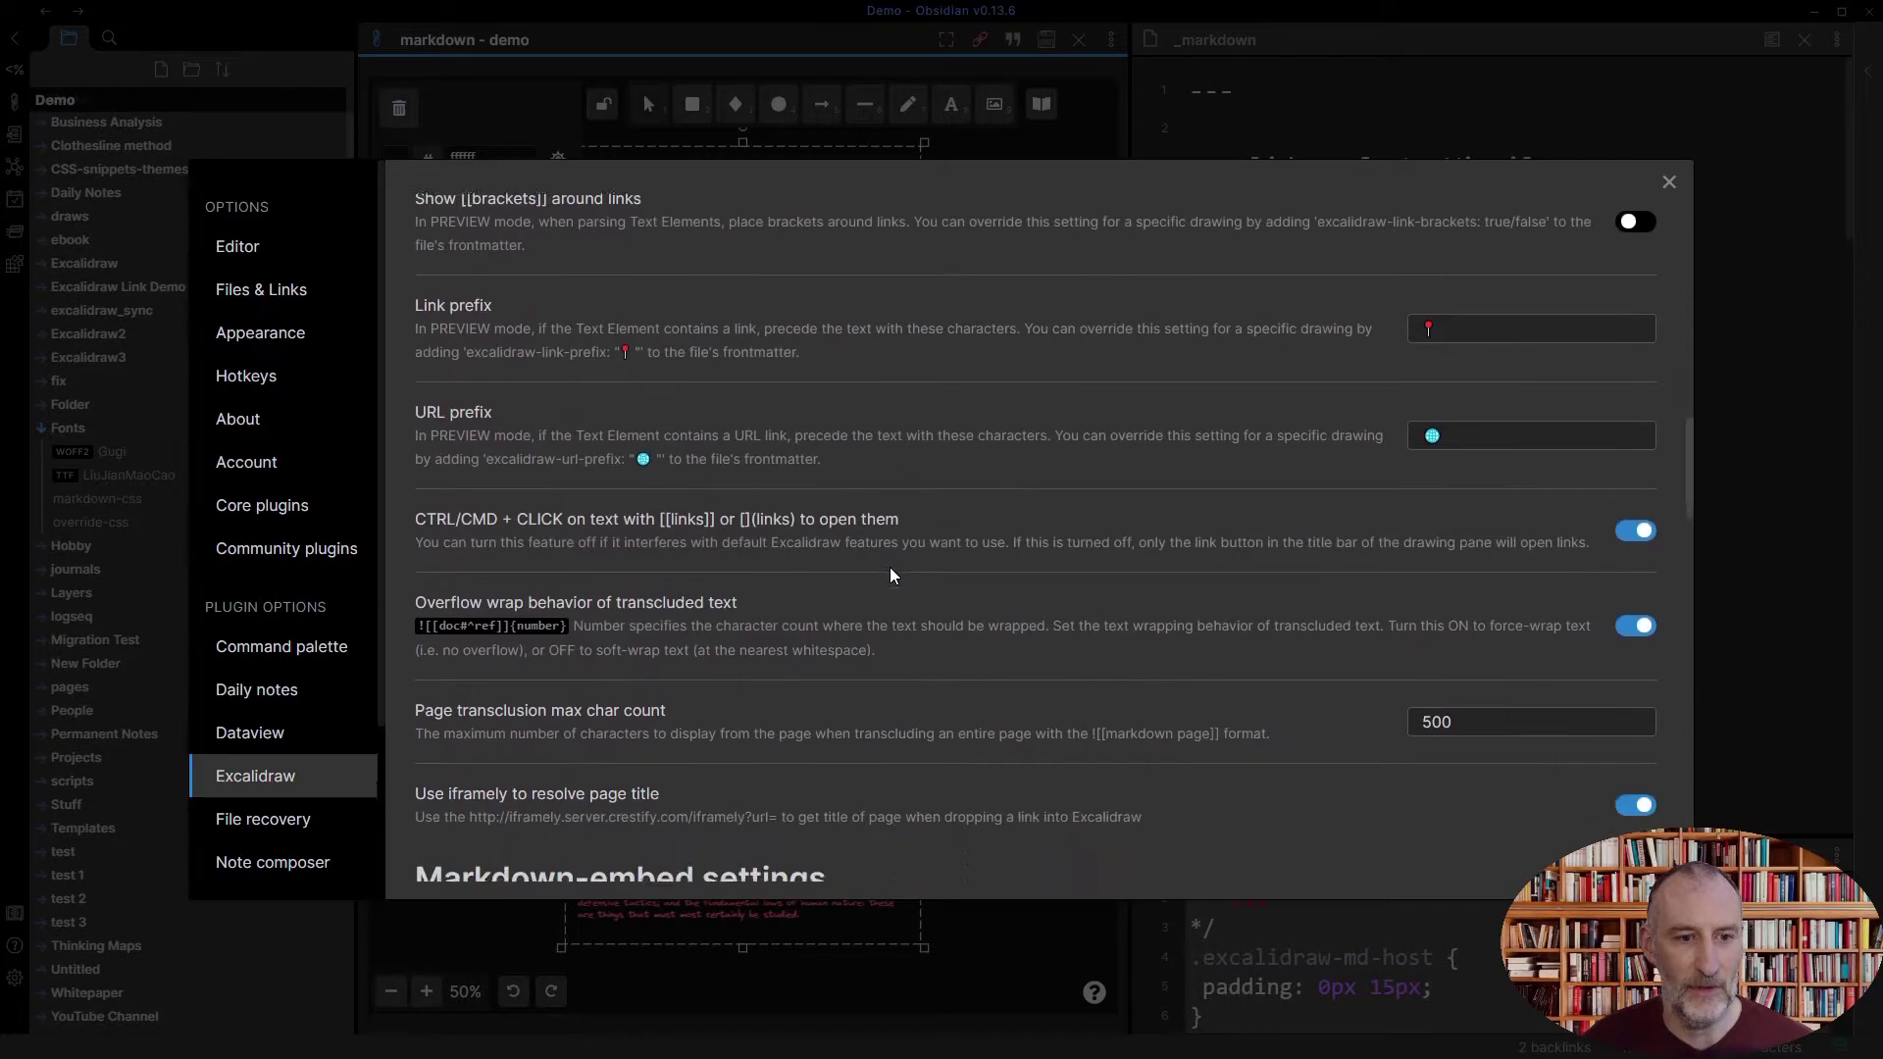
scroll(890, 576, "down", 2)
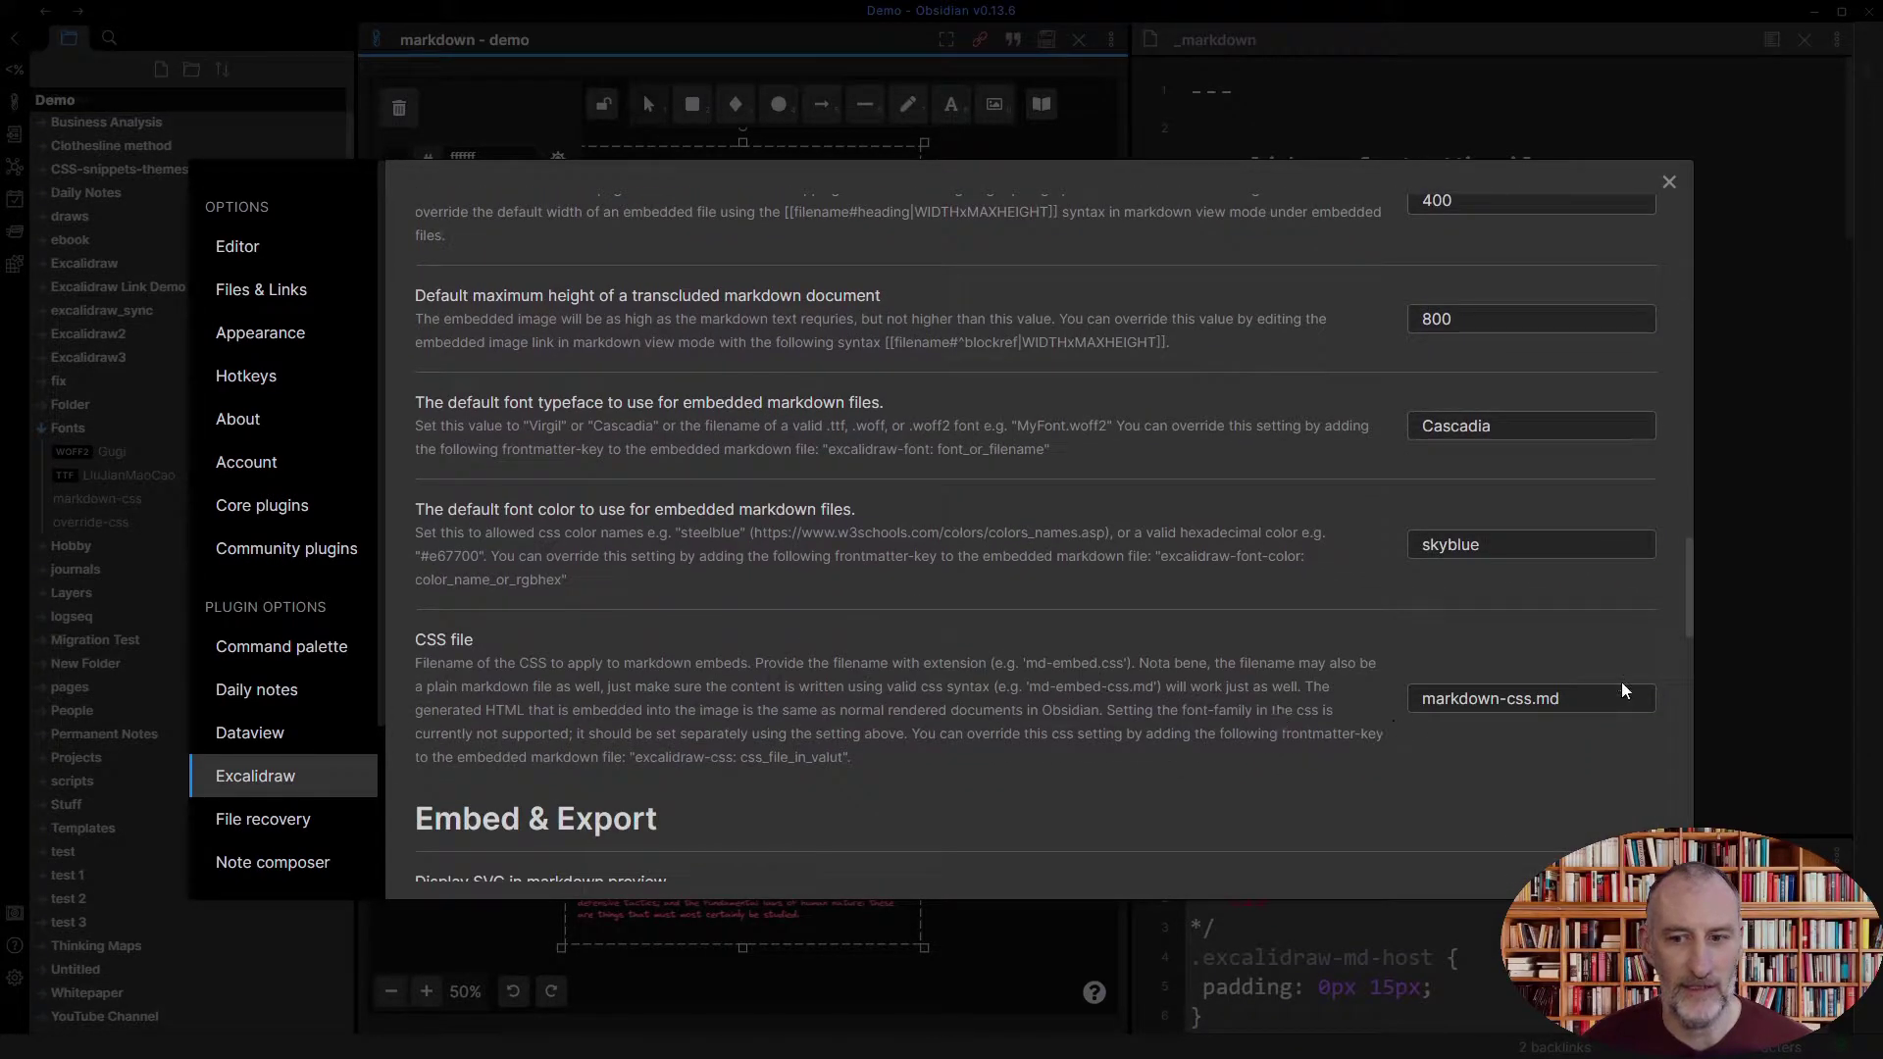
left_click_drag(1612, 691, 1421, 700)
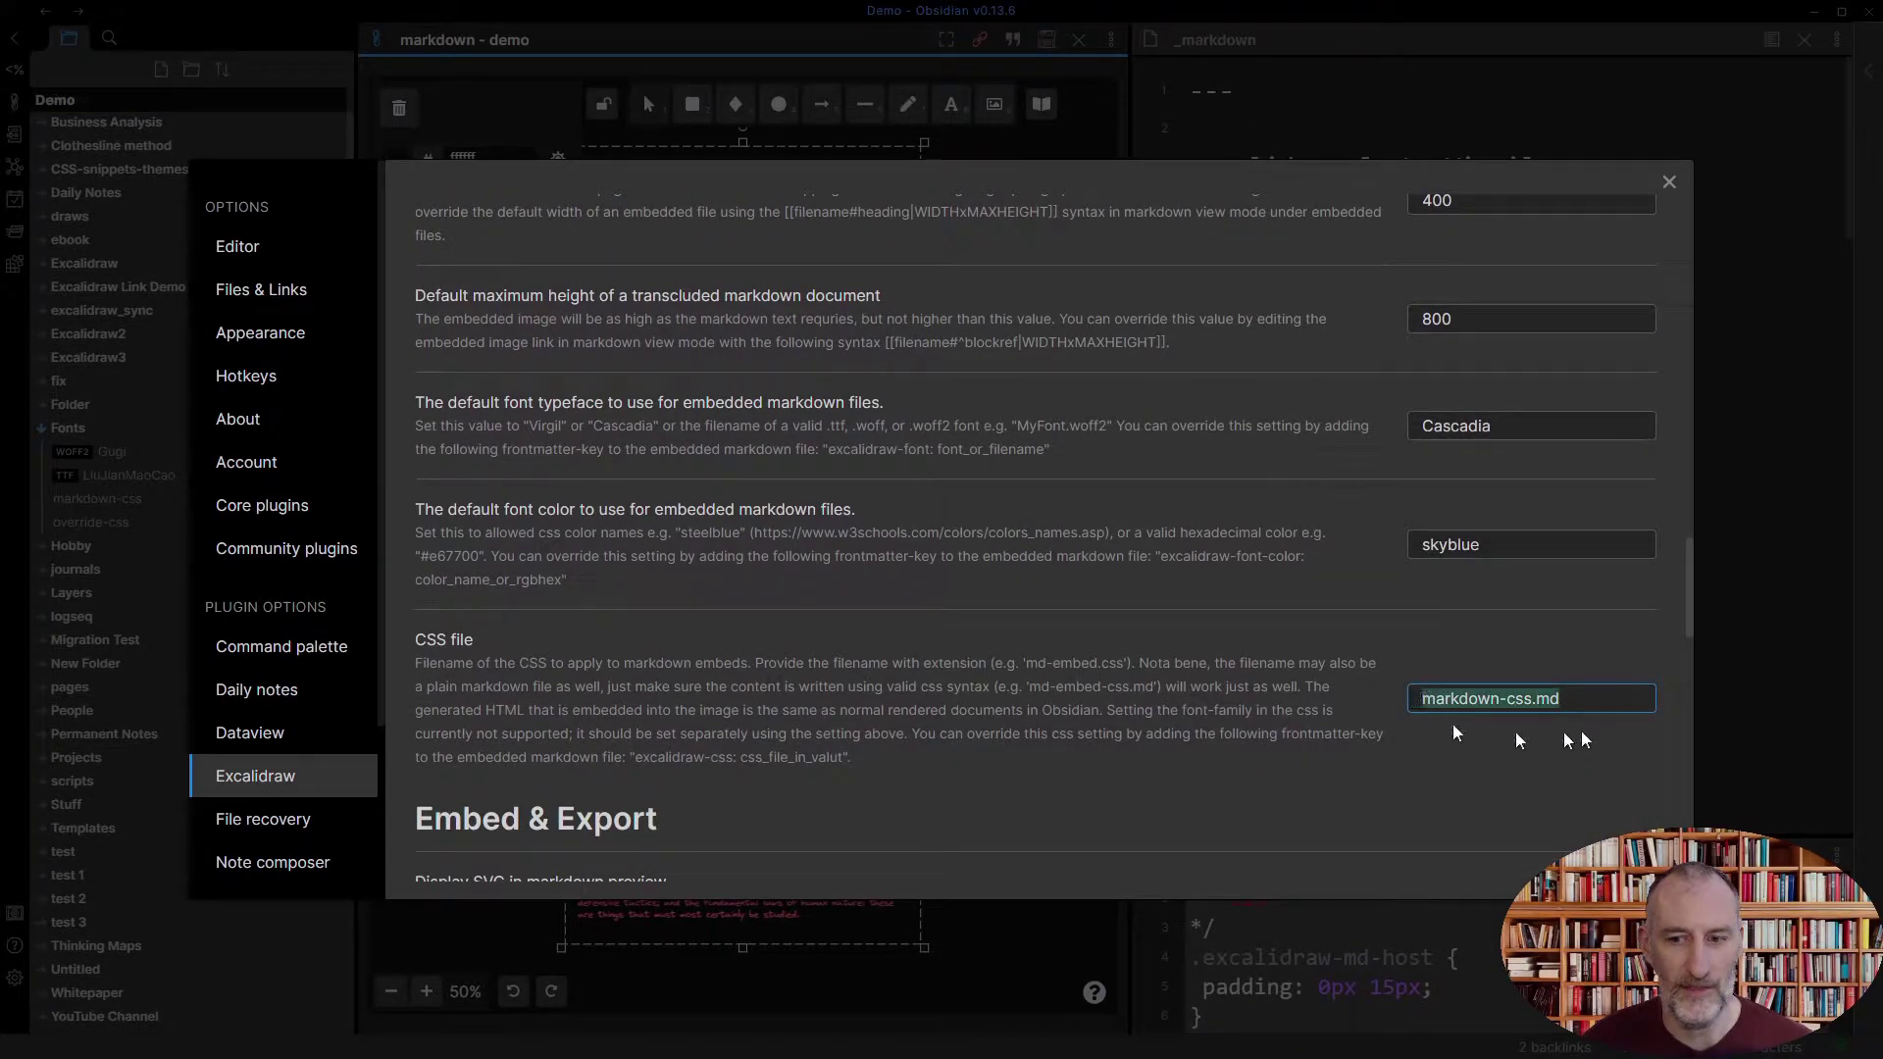
left_click(1669, 185)
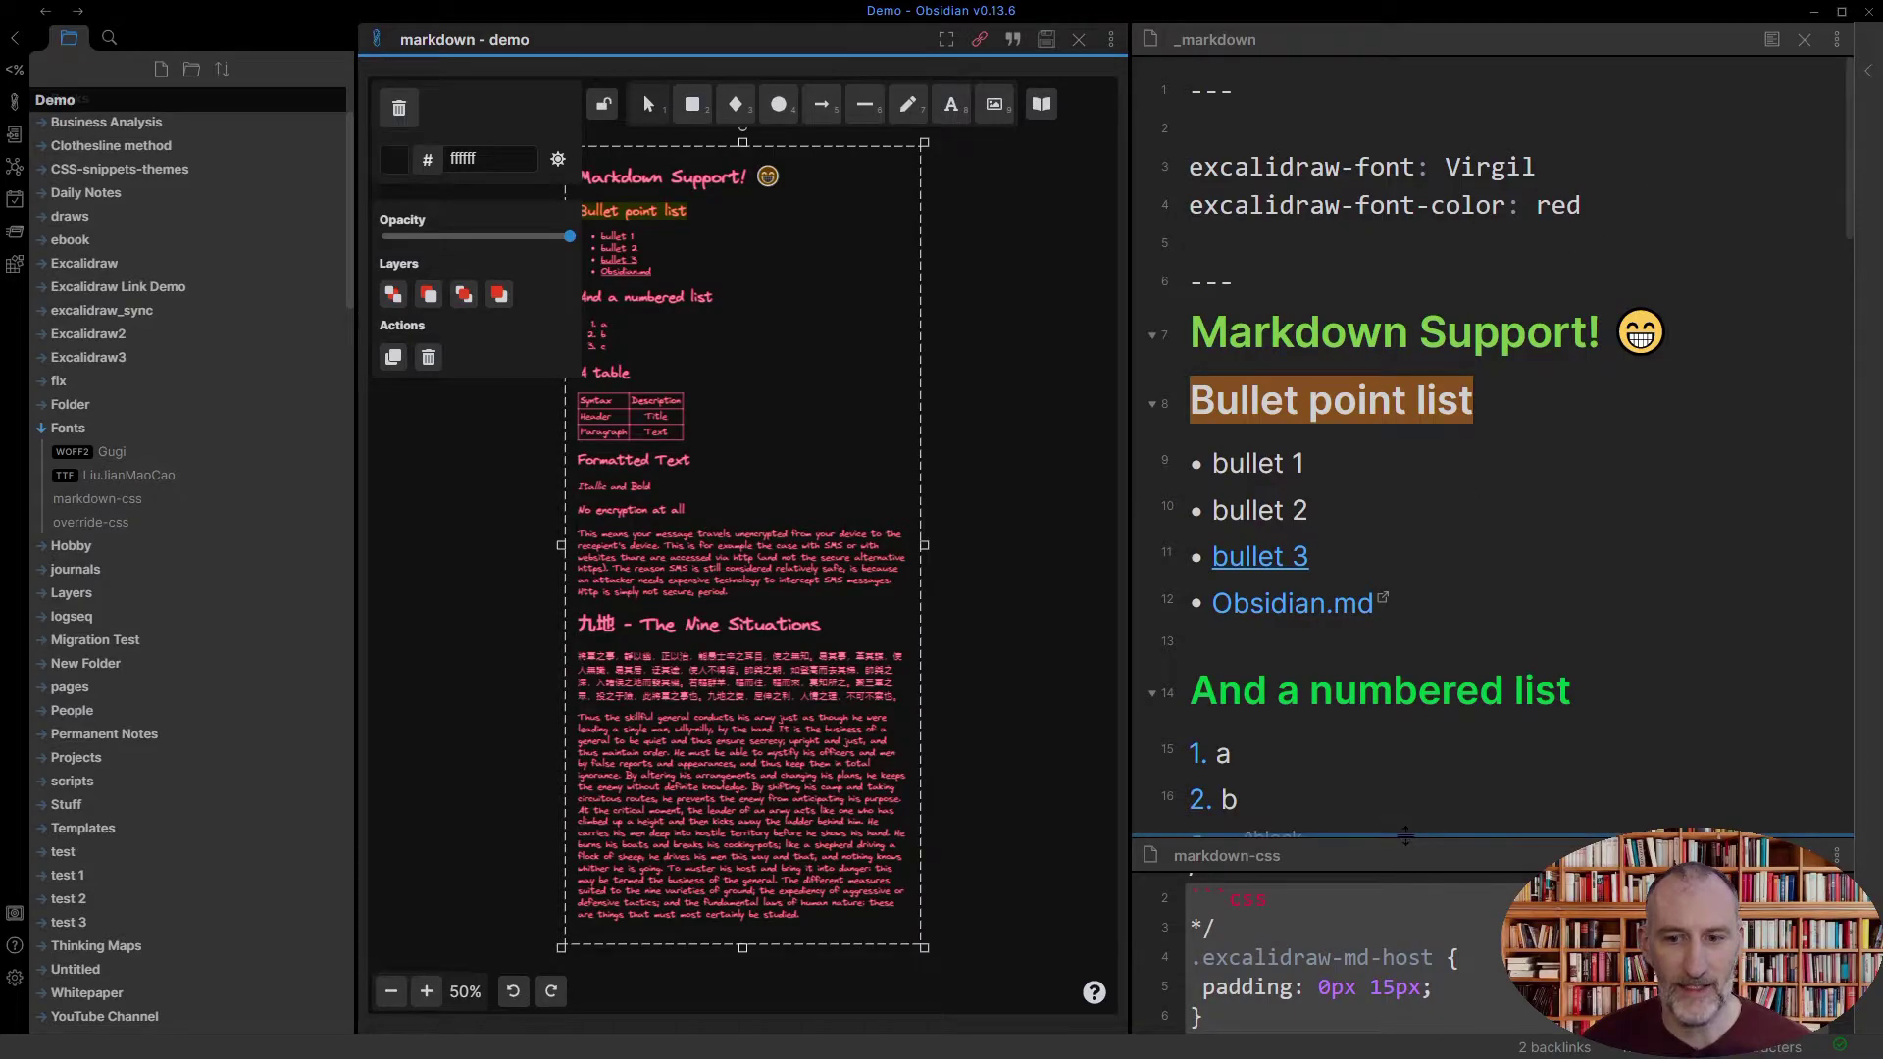
Drag the pane divider up so the markdown-css note fills most of the right side.
left_click_drag(1407, 833, 1407, 278)
scroll(1422, 642, "down", 1)
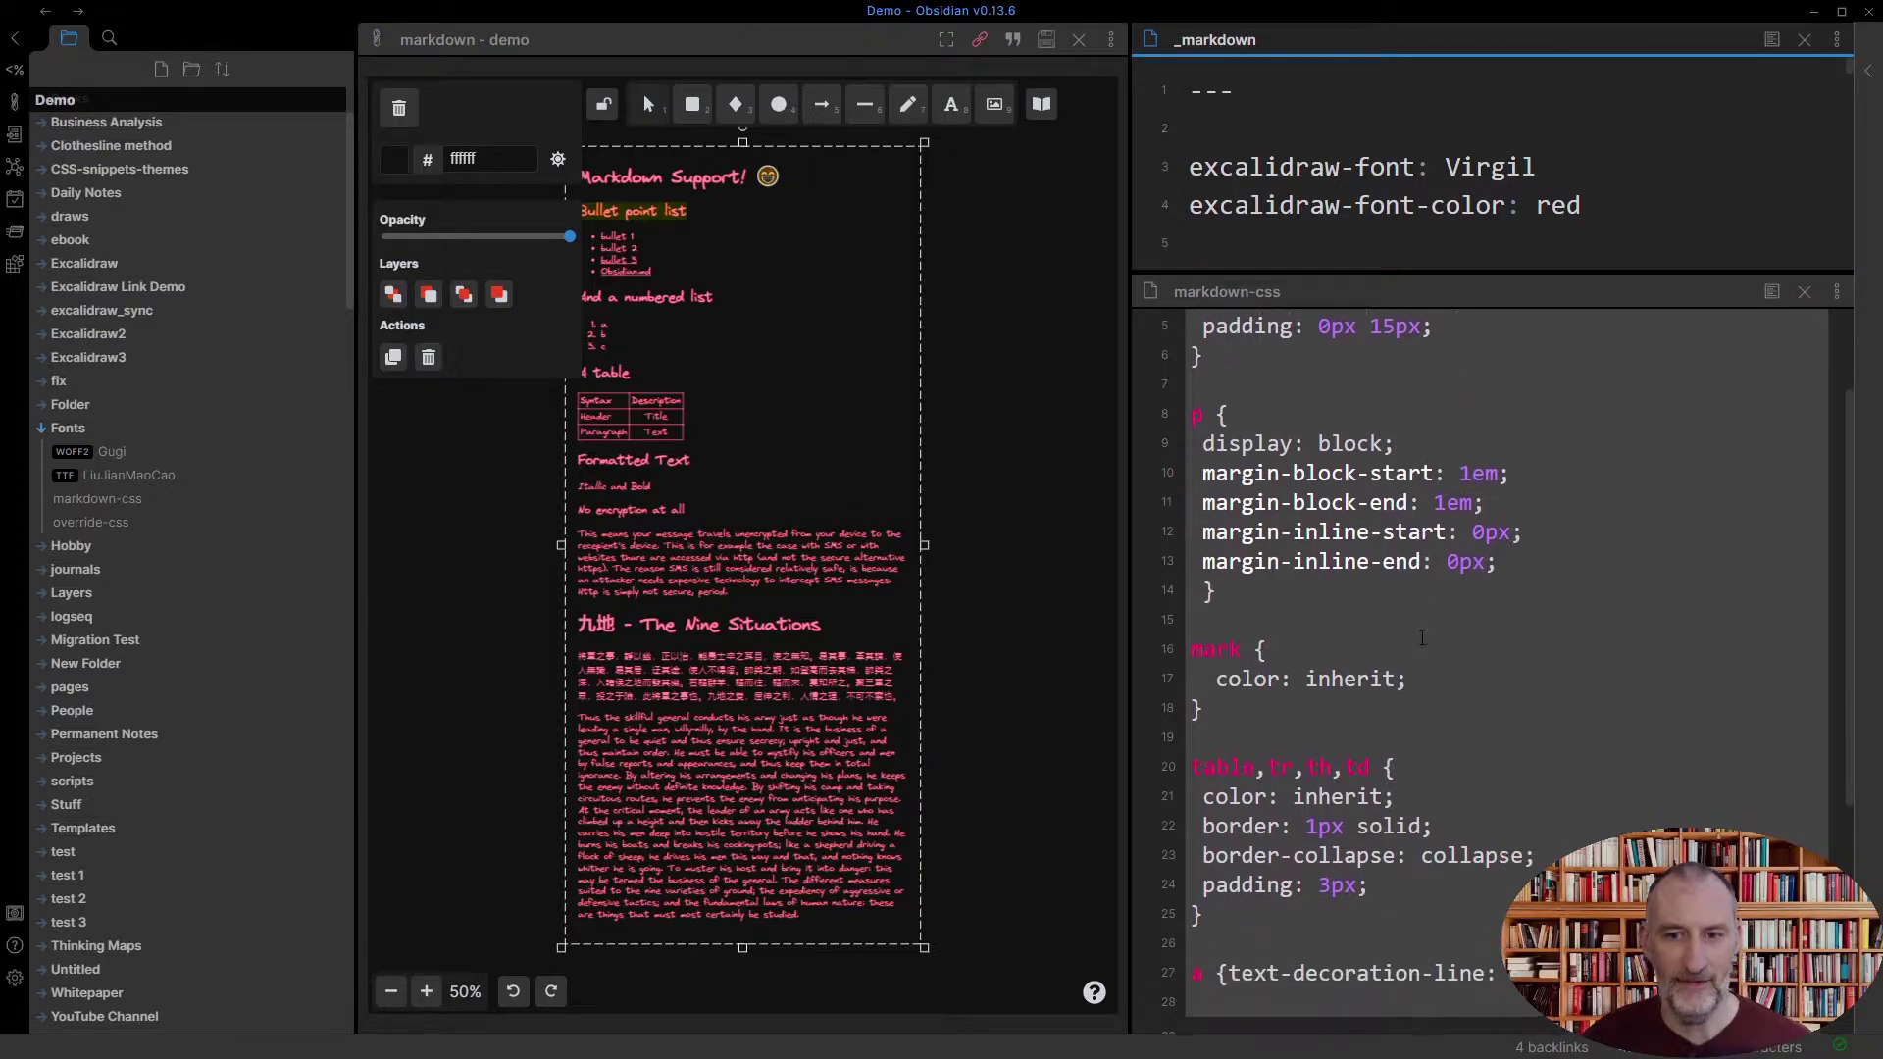
scroll(1422, 642, "up", 2)
left_click(1331, 644)
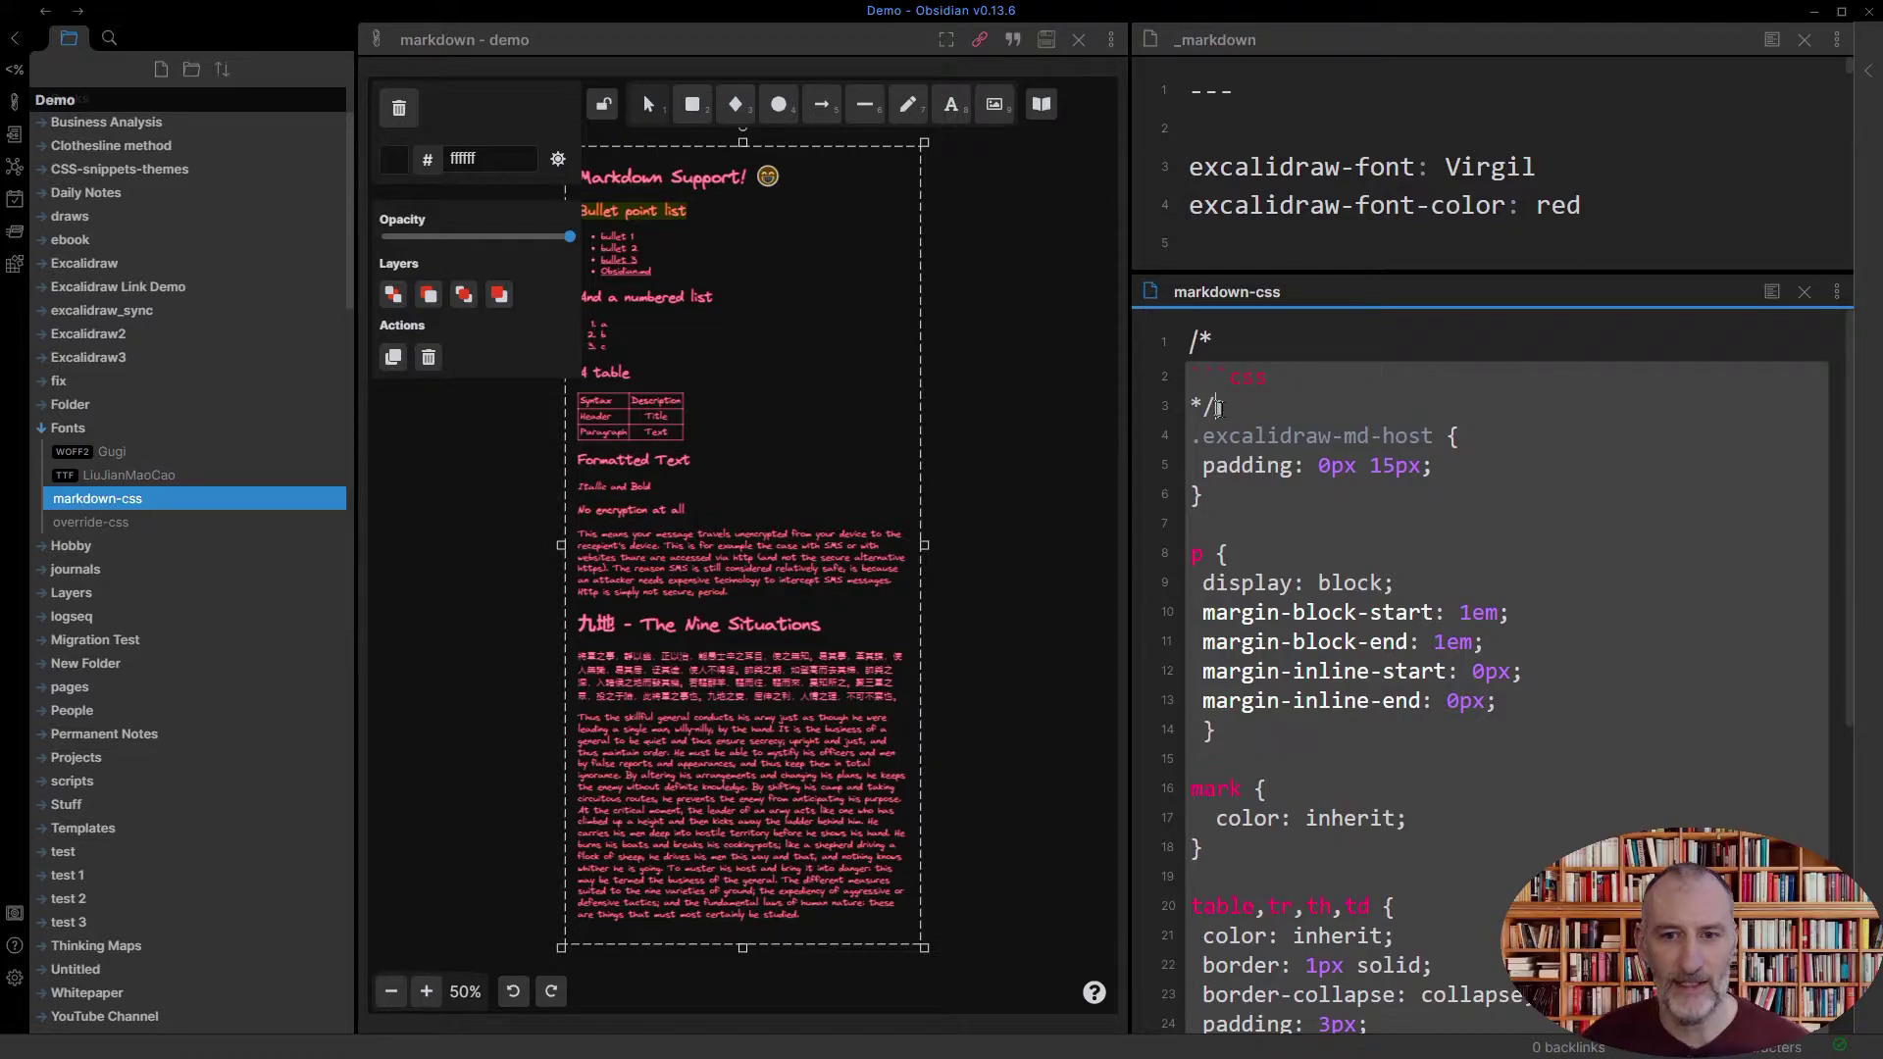
Highlight the css code fence, the .excalidraw-md-host selector and its padding: 0px 15px rule.
left_click(1223, 409)
left_click_drag(1190, 376, 1277, 370)
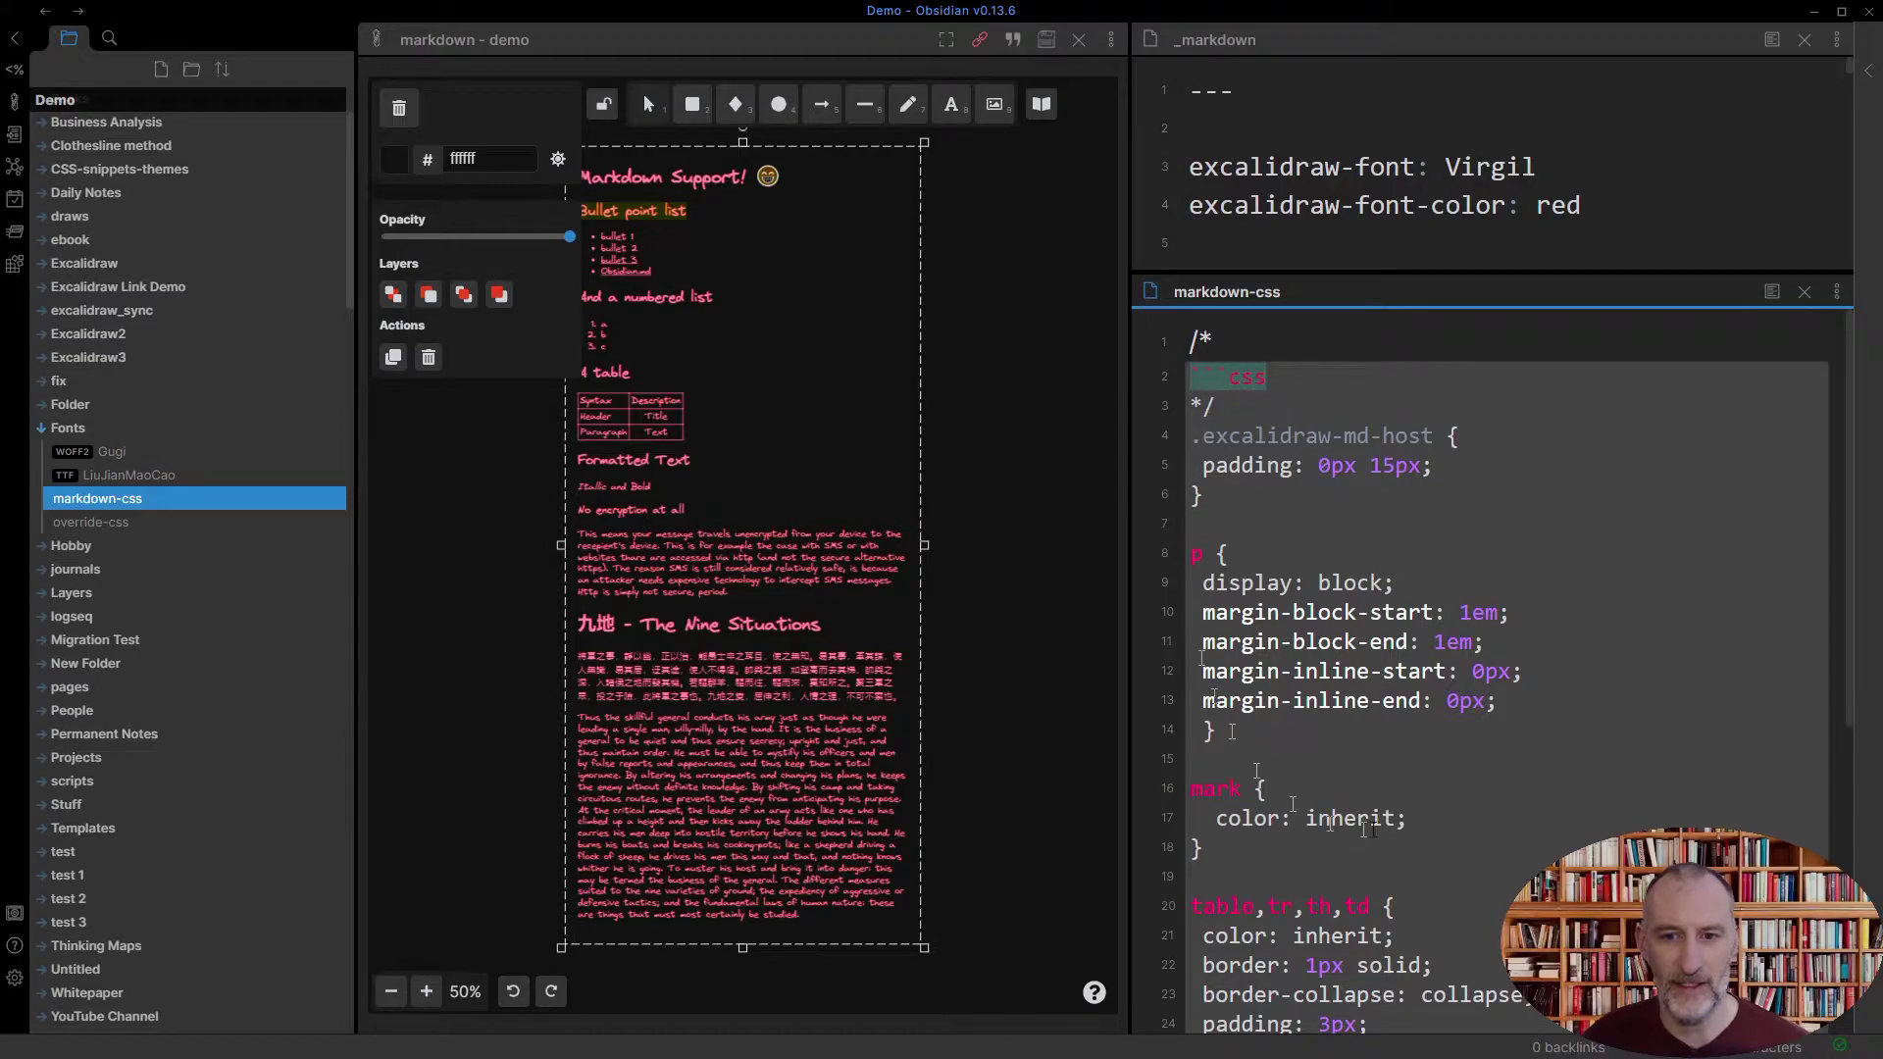
scroll(1372, 745, "down", 4)
scroll(1395, 557, "up", 4)
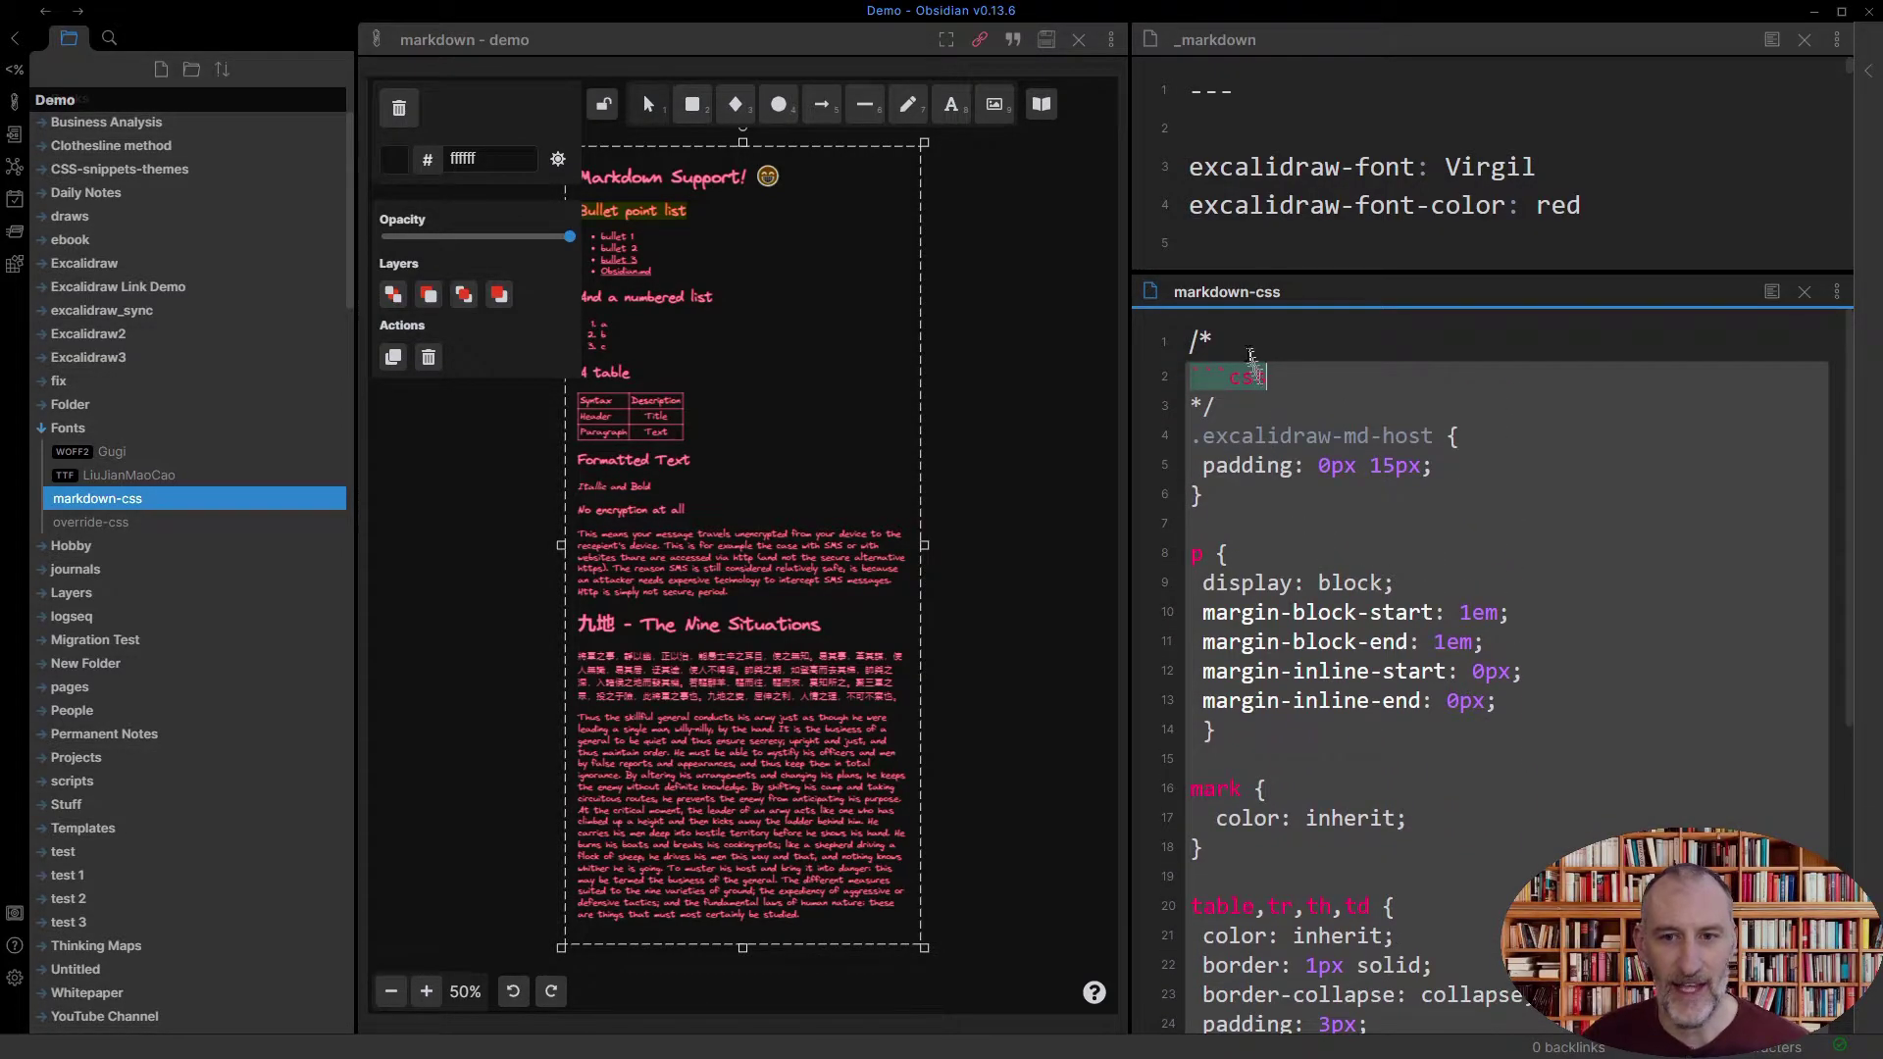
left_click(1259, 406)
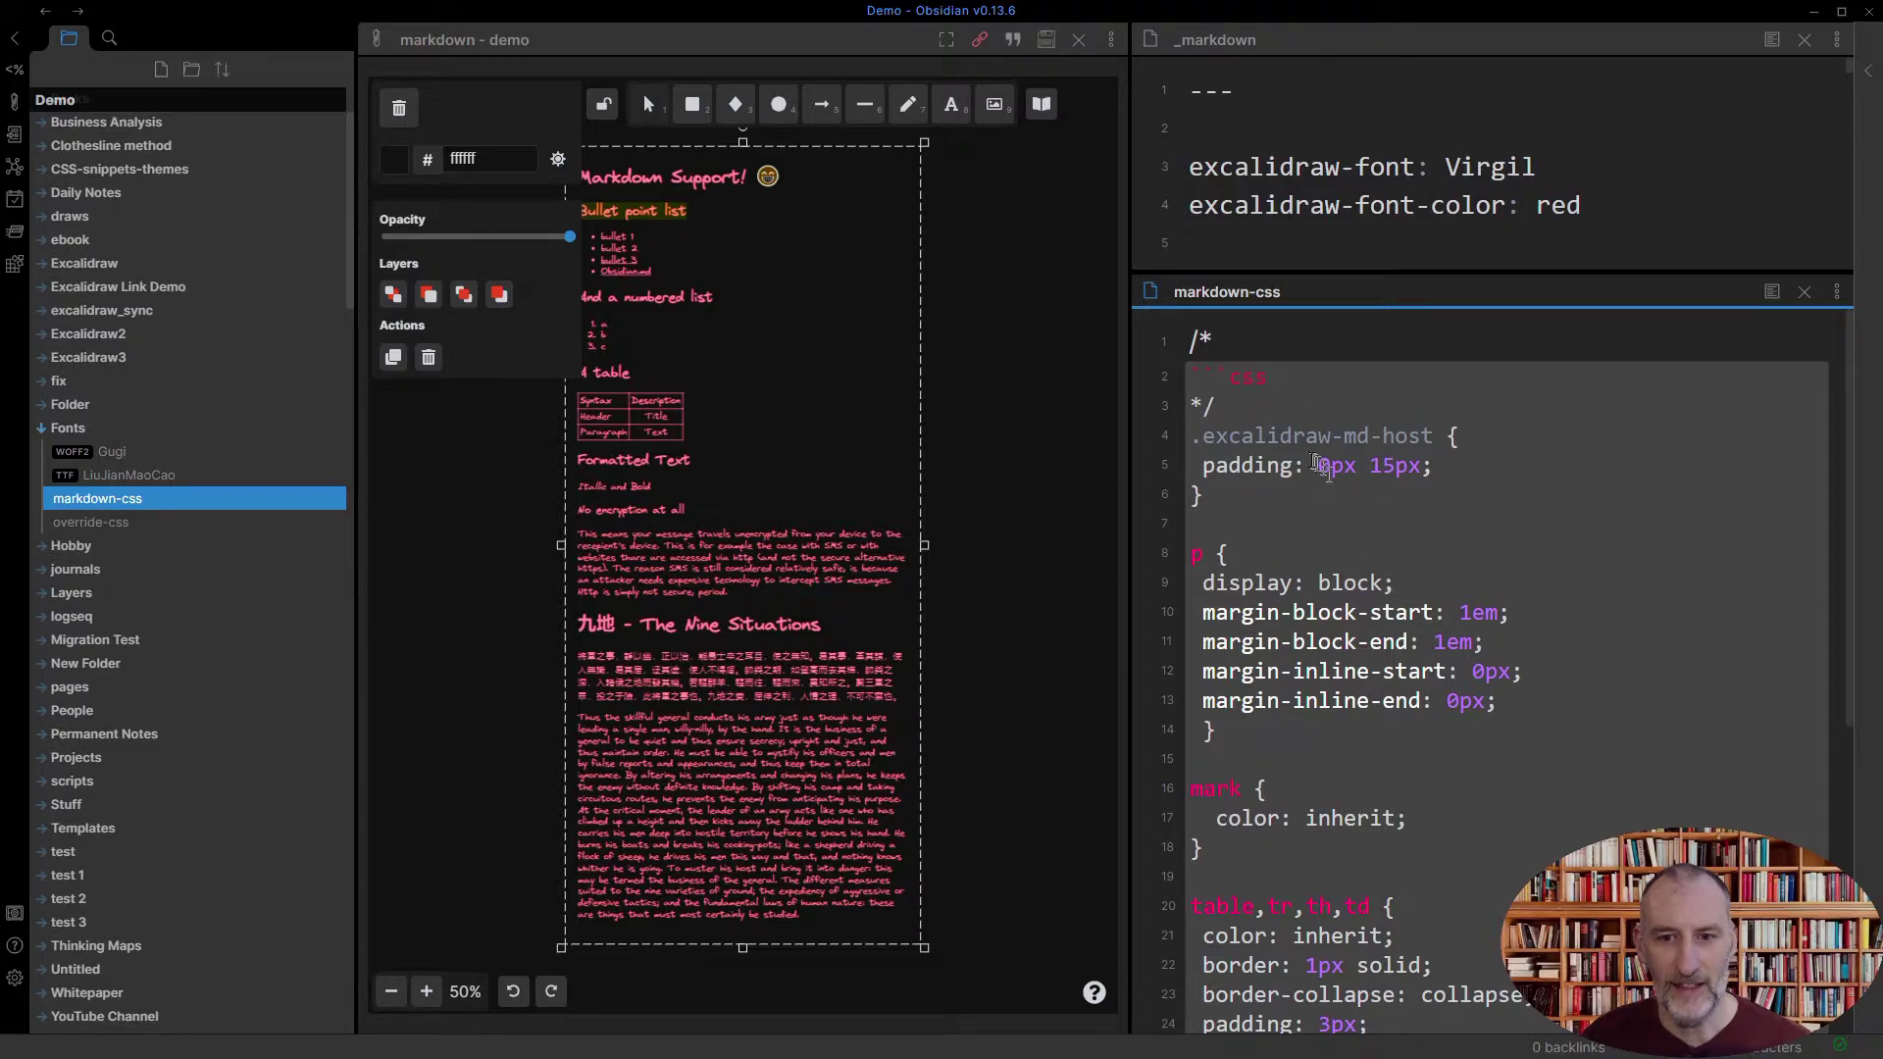
left_click_drag(1443, 437, 1191, 435)
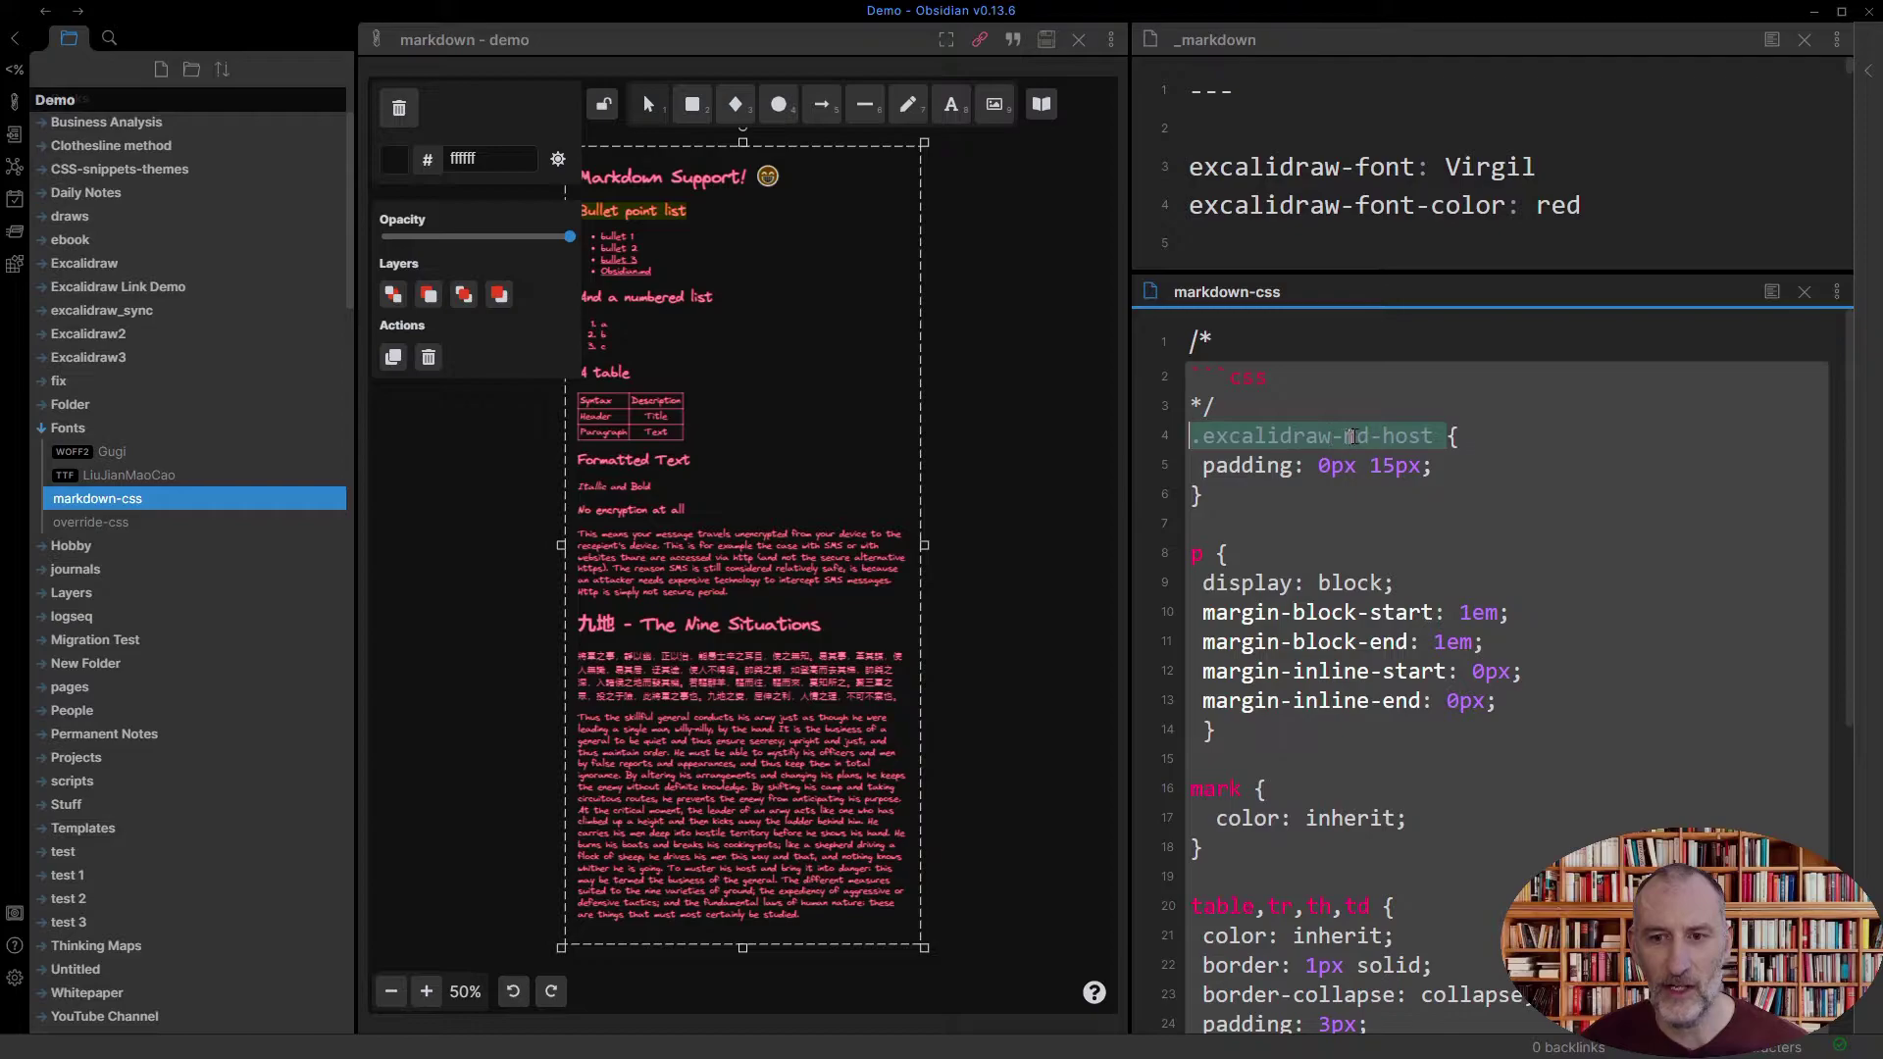
left_click_drag(1202, 465, 1440, 463)
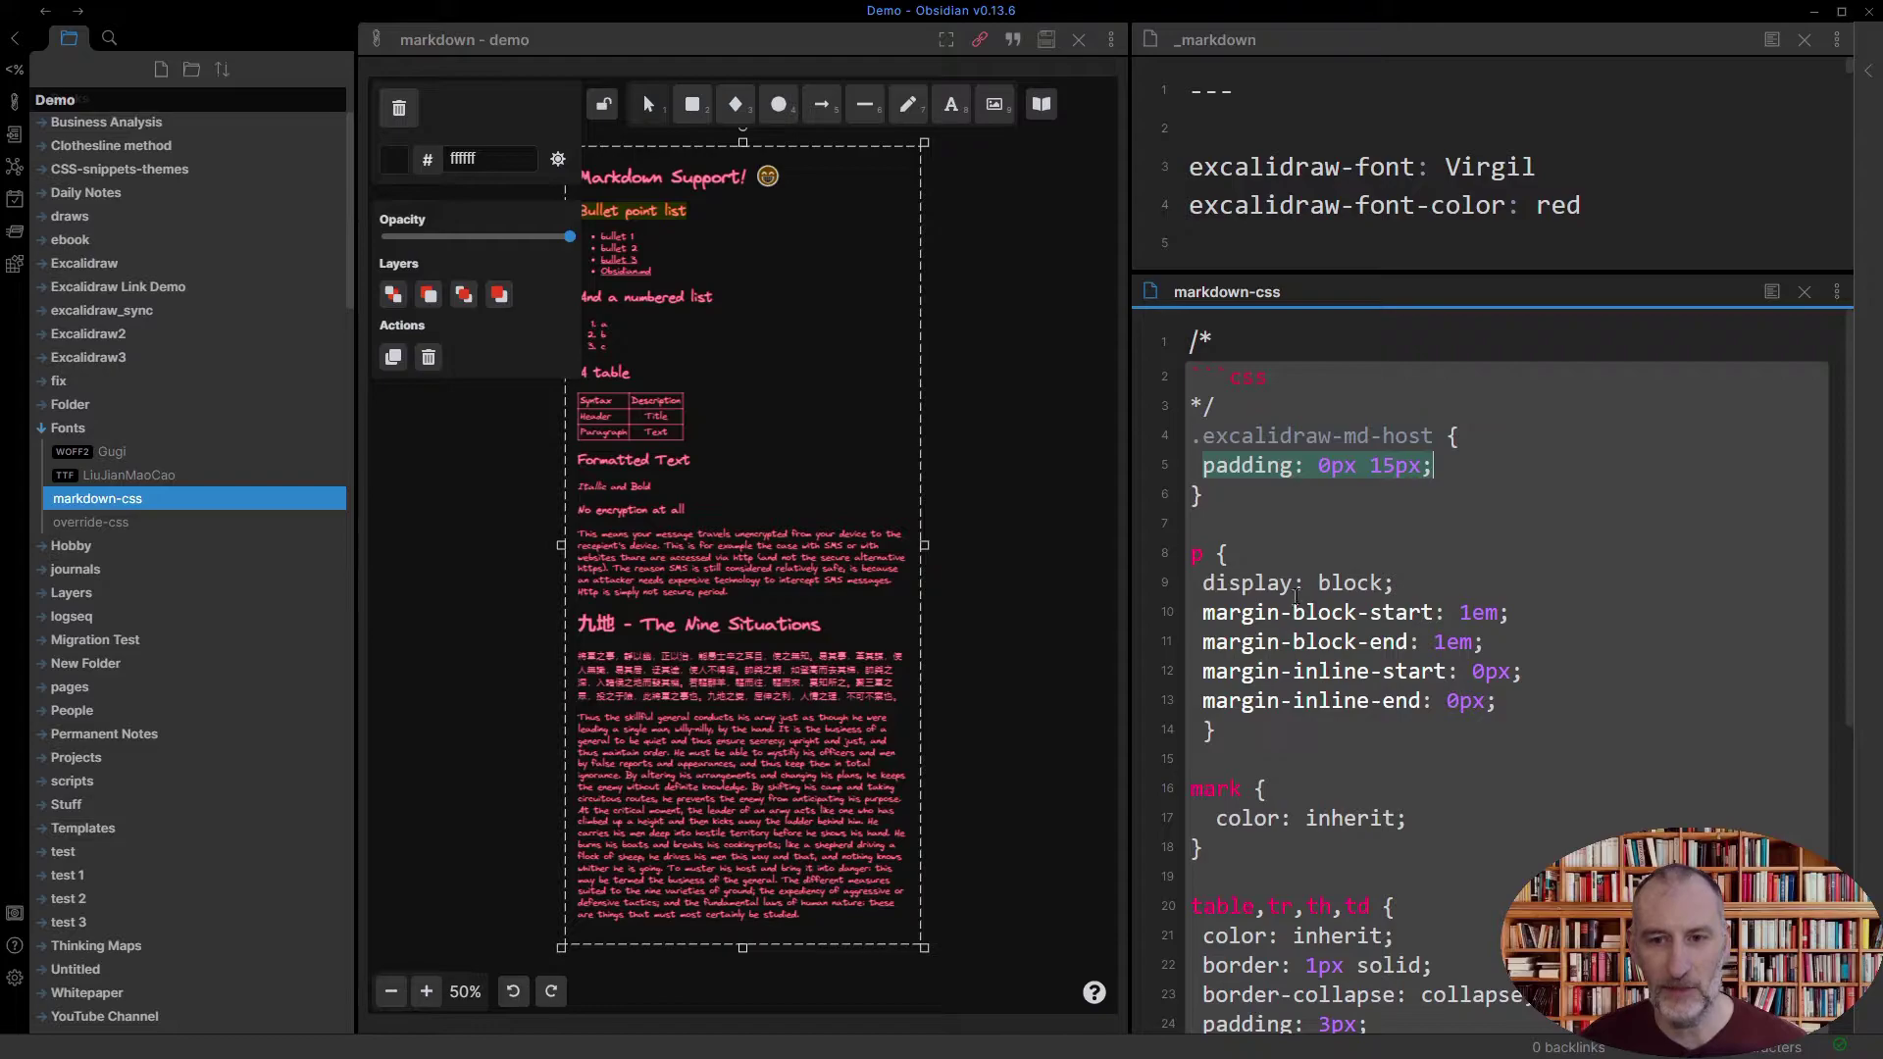
scroll(1280, 579, "down", 1)
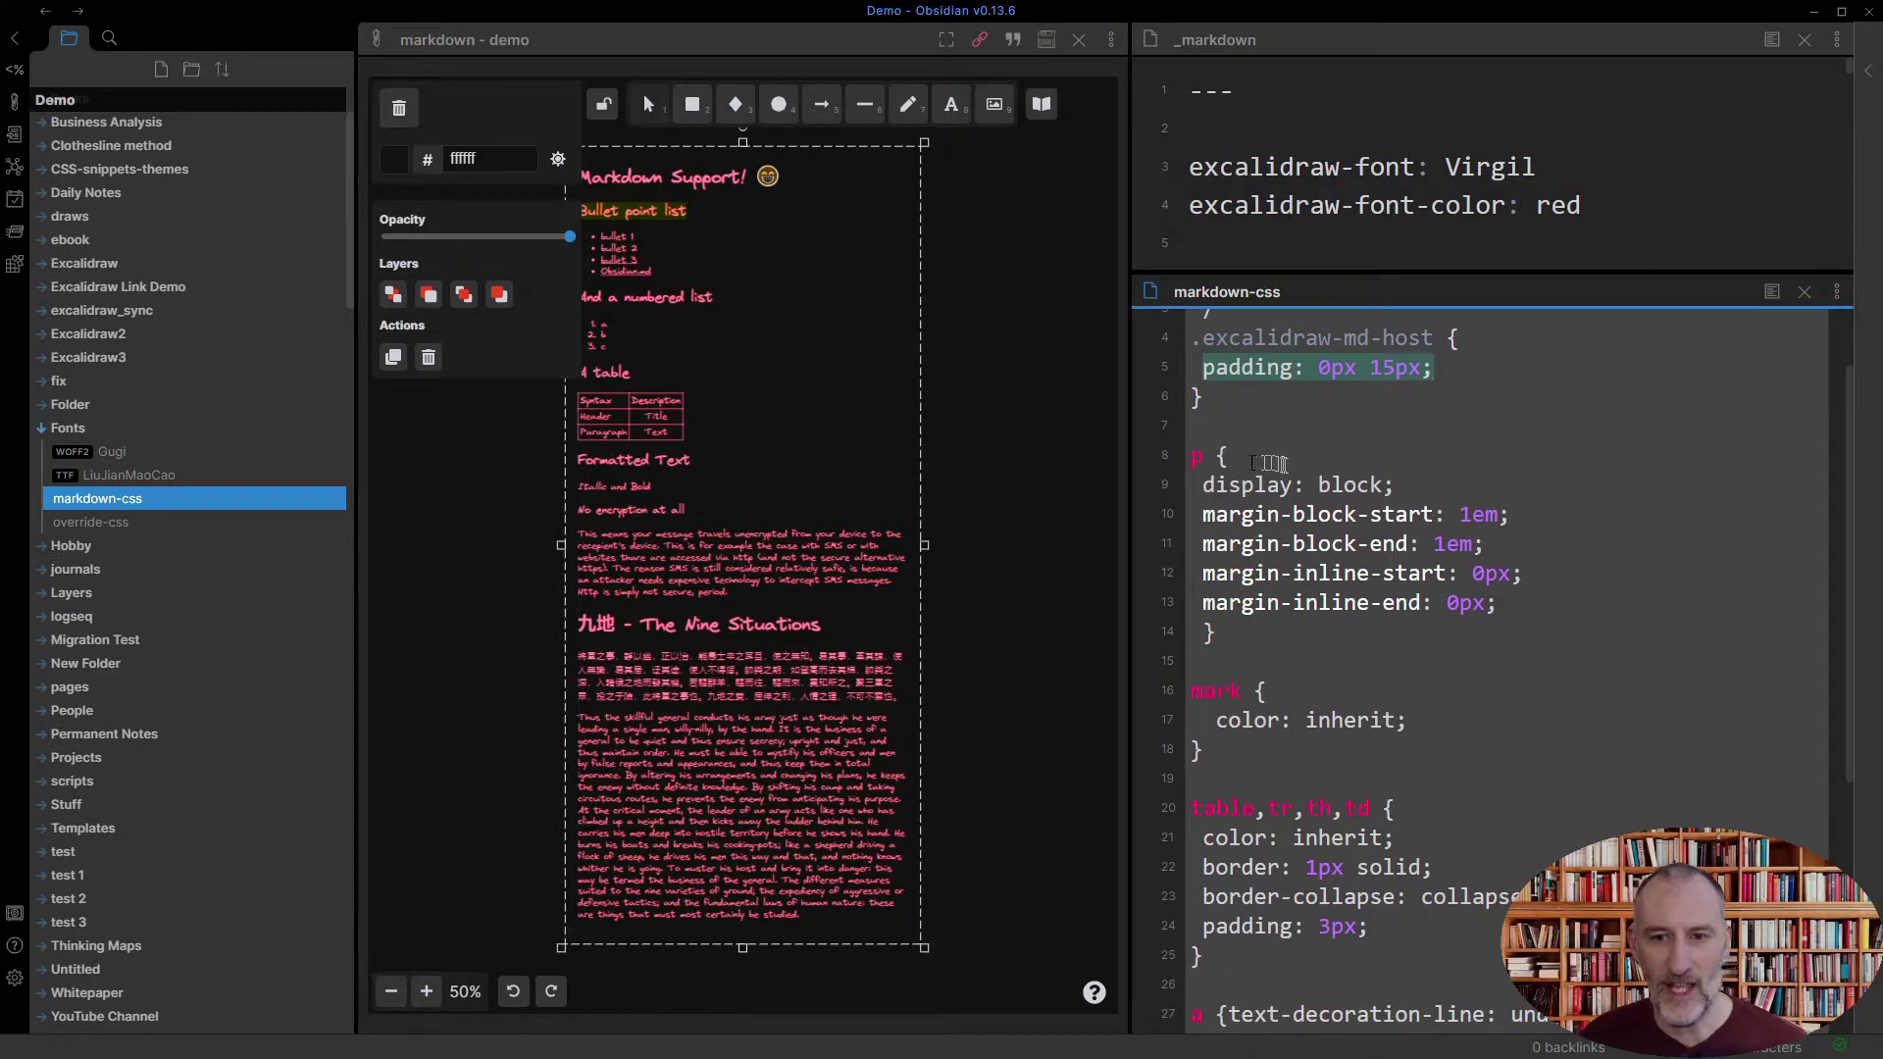
scroll(1286, 456, "down", 1)
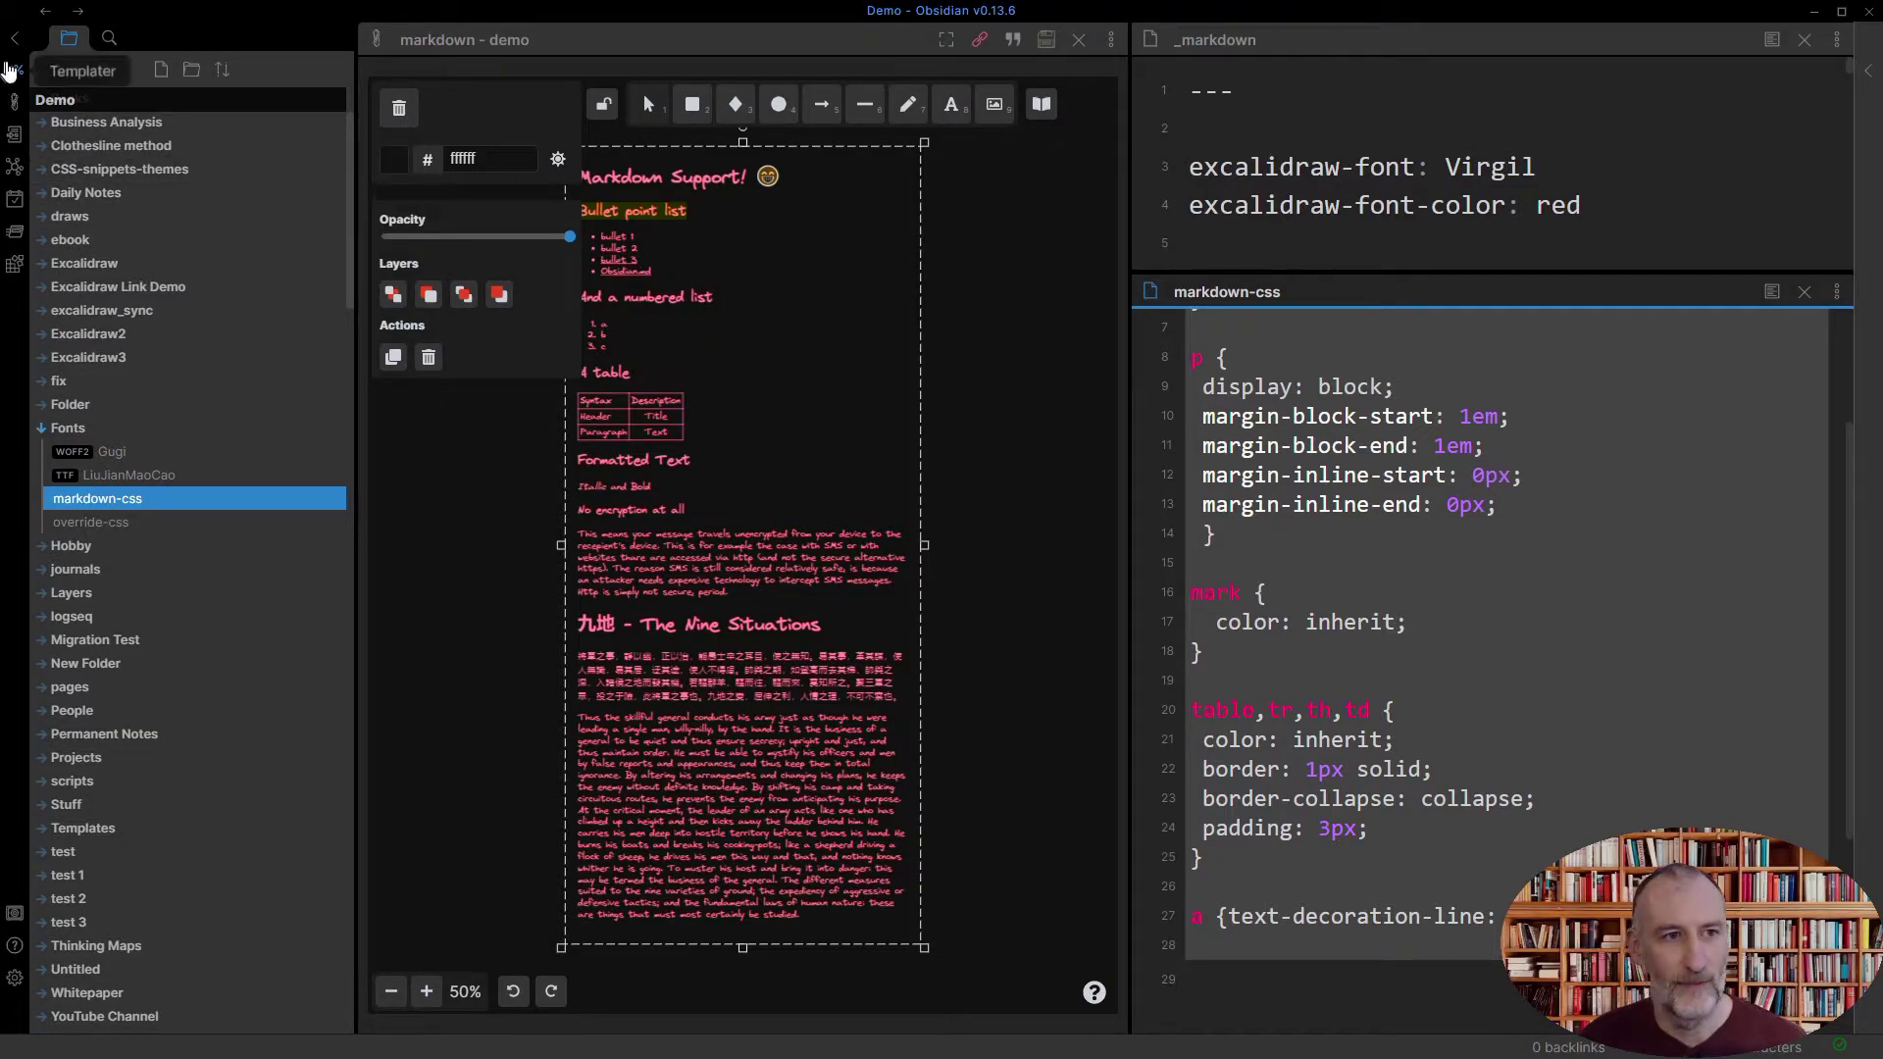
Hide the file list, enlarge the _markdown pane and paste the excalidraw-css whitesmoke entry into frontmatter line 5.
left_click(13, 45)
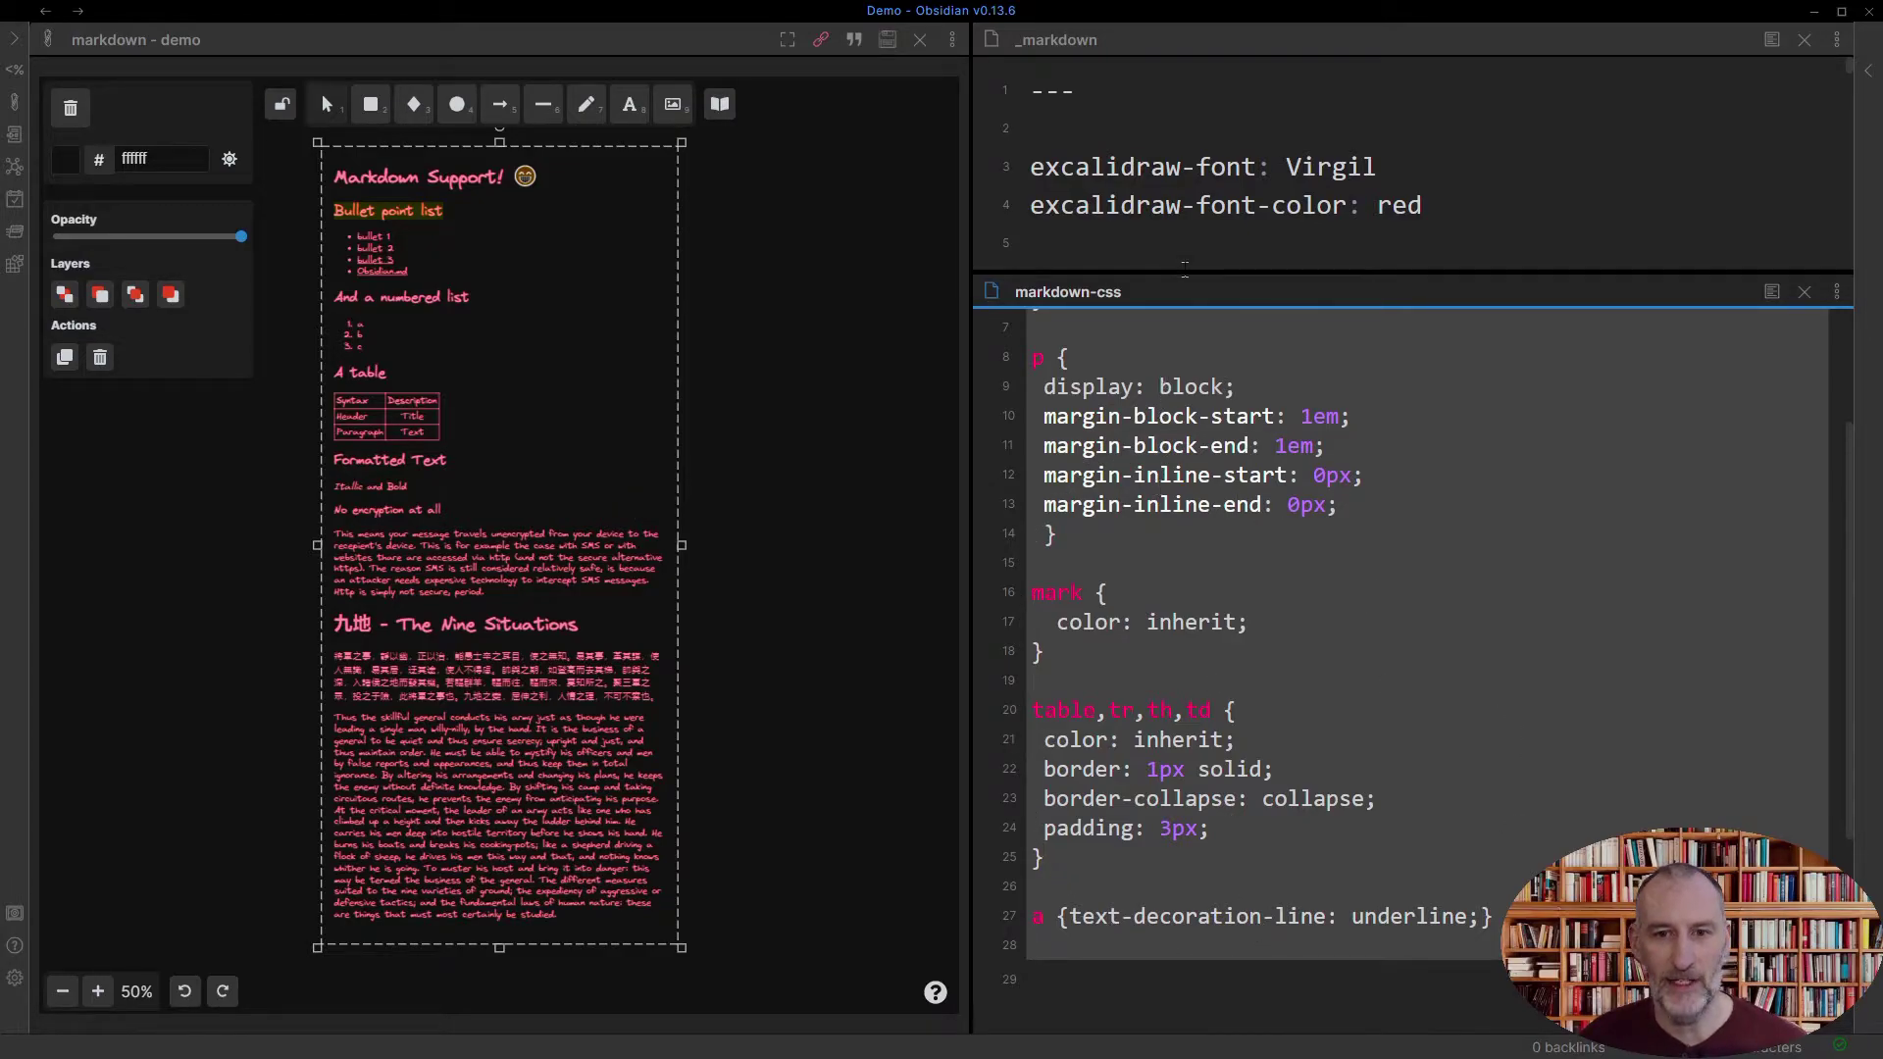
left_click_drag(1185, 268, 1198, 753)
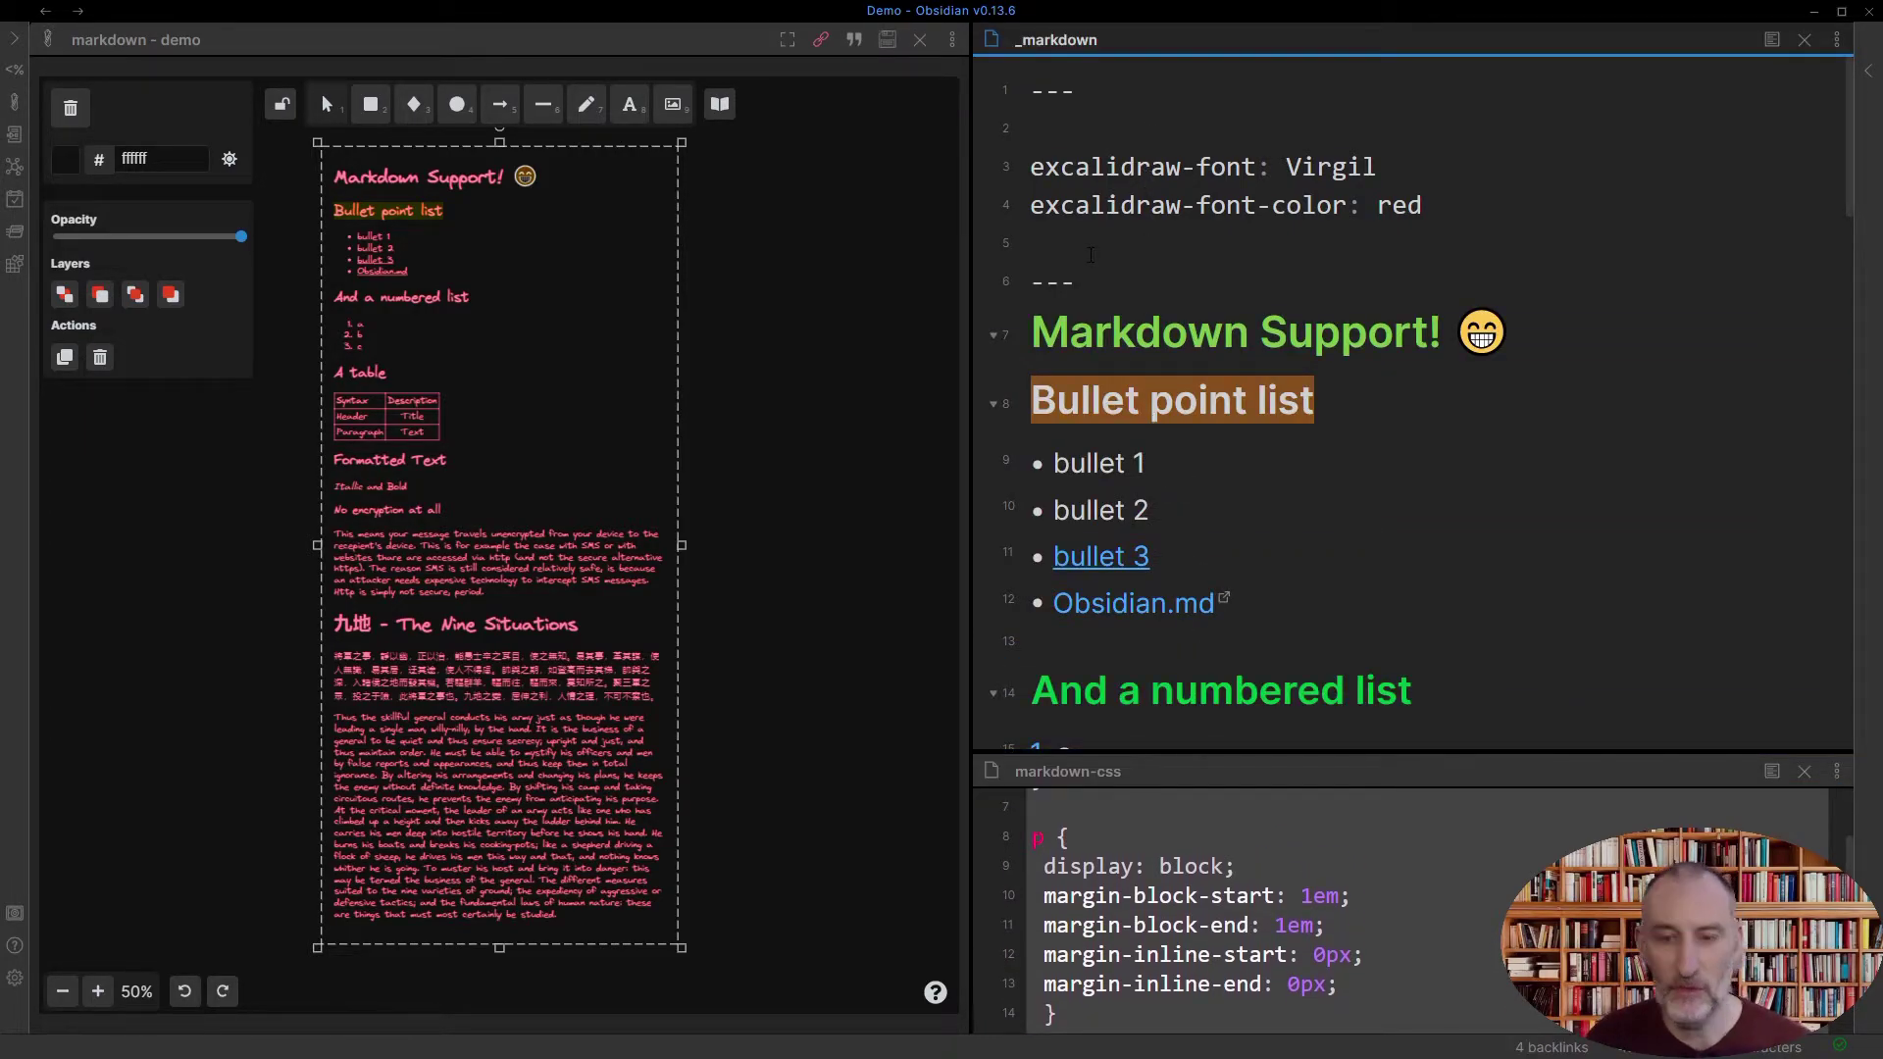
left_click(1090, 255)
type("excalidraw-css: \".excalidraw-md-host {background-color: whitesmoke;}\"")
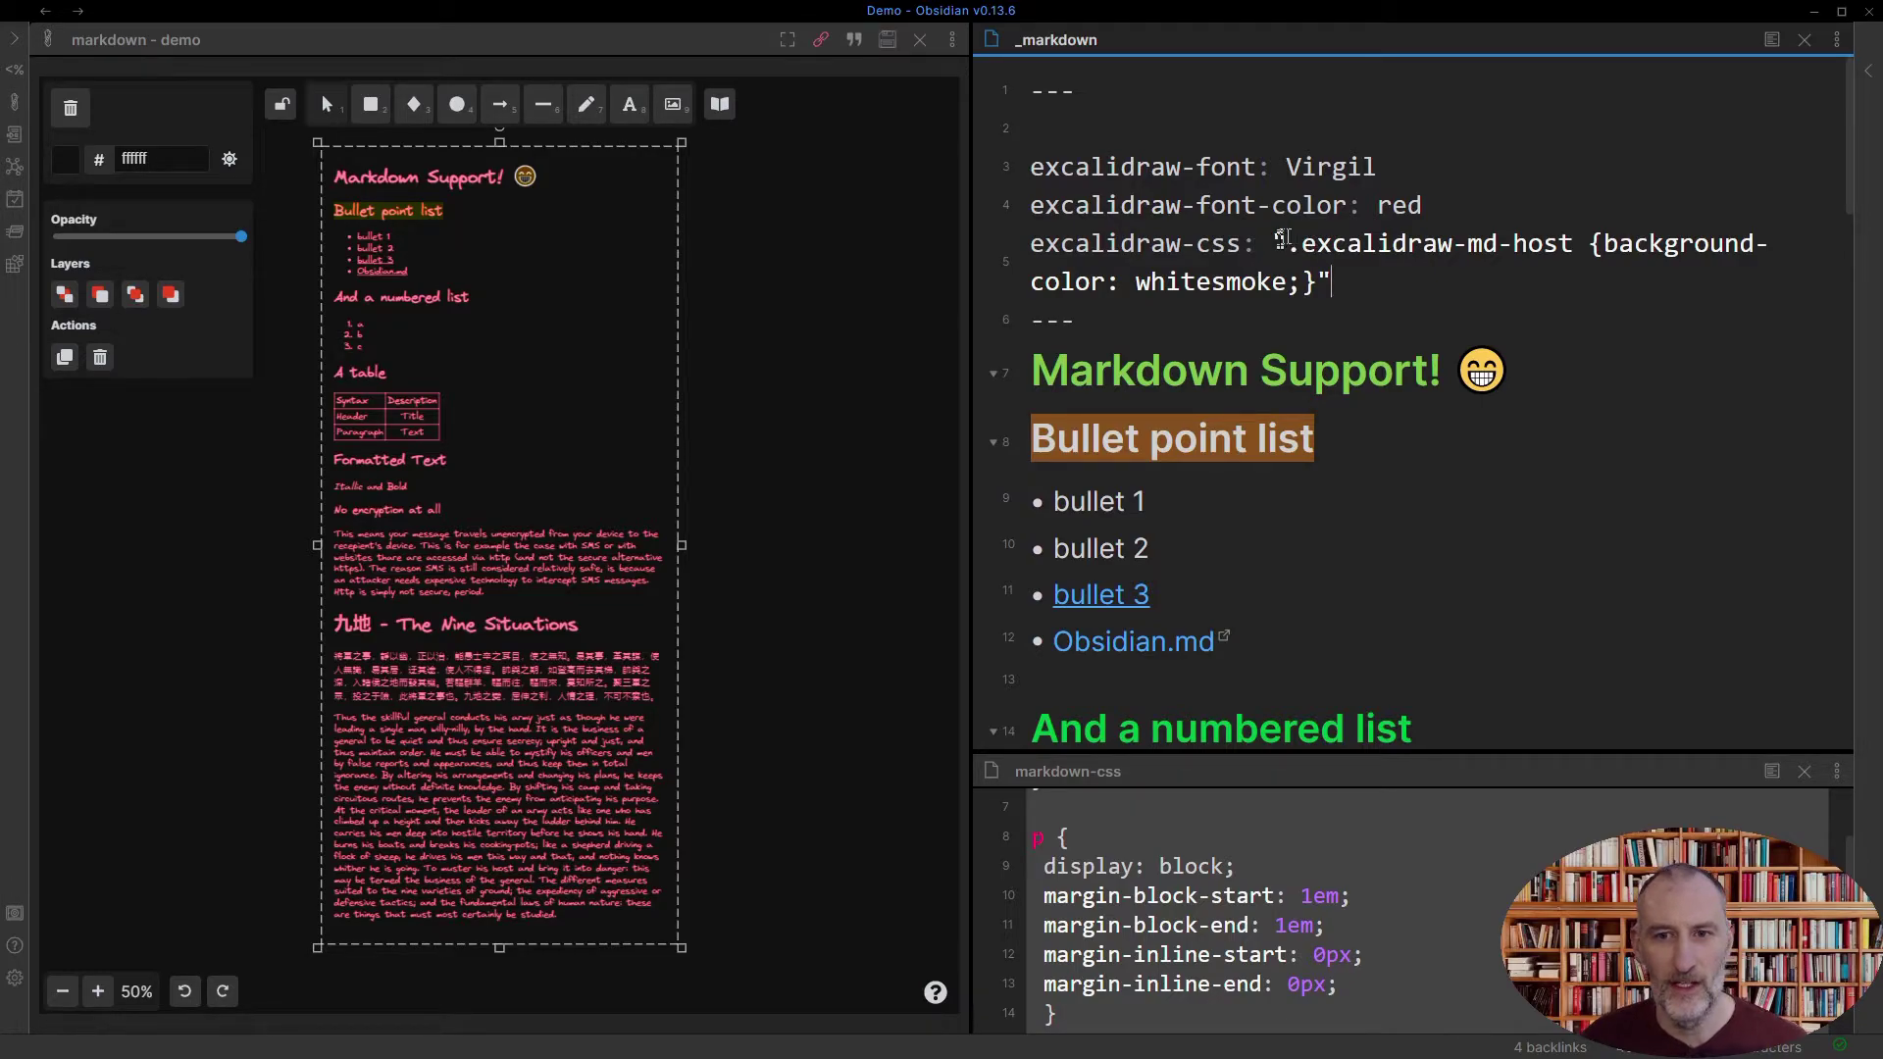
Highlight the quoted CSS value and then the excalidraw-md-host class name.
left_click_drag(1274, 243, 1332, 282)
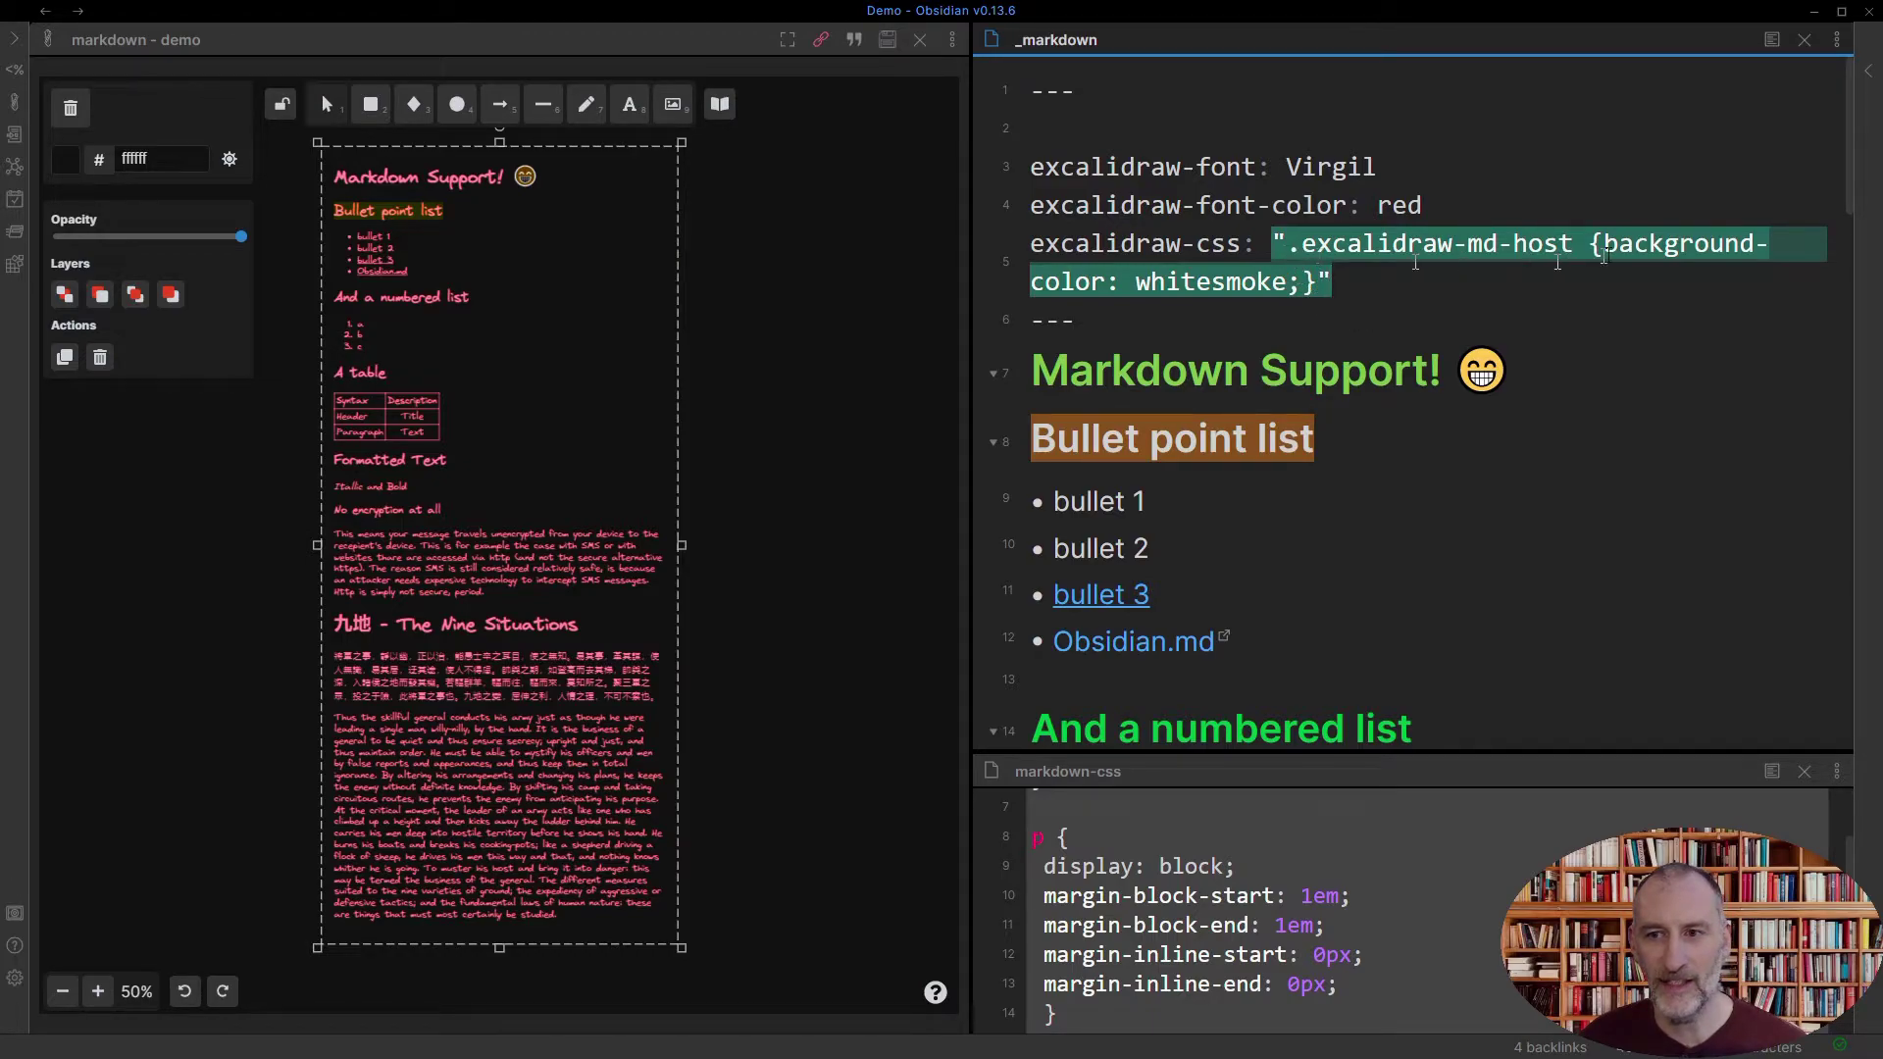
left_click(1620, 245)
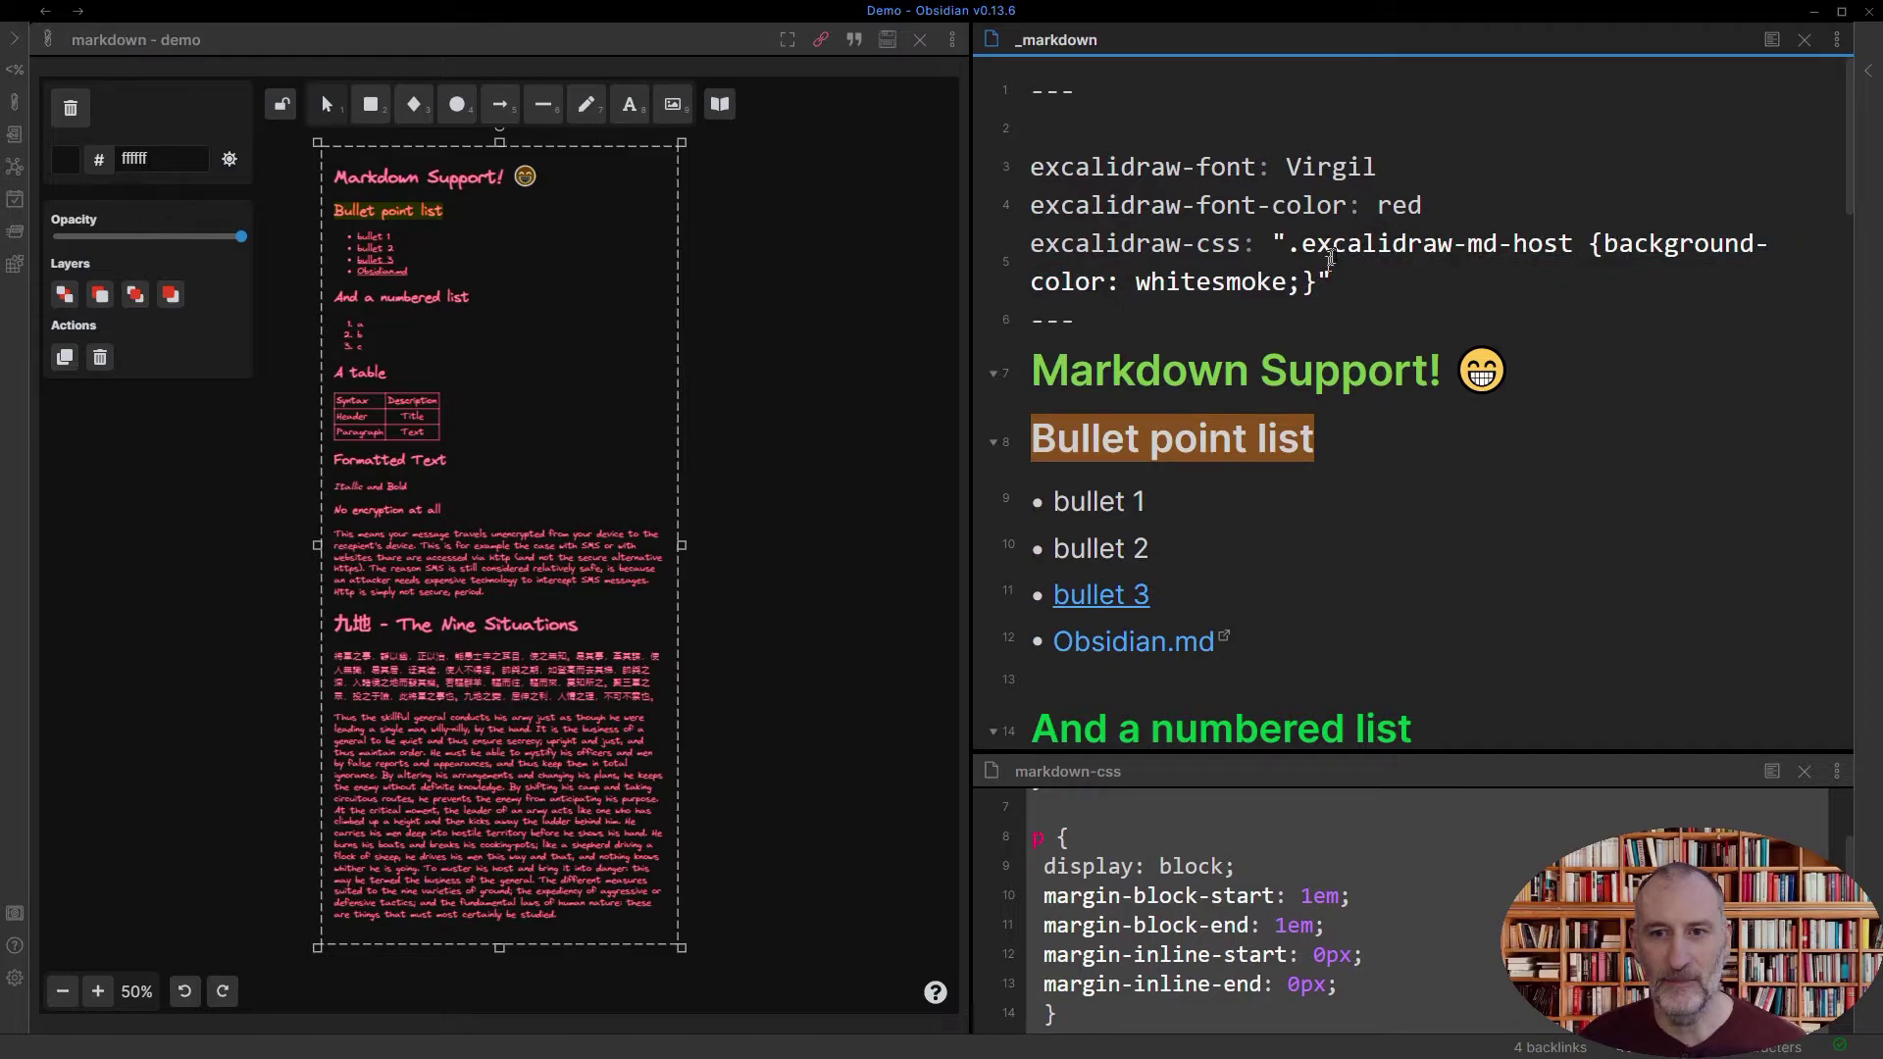
left_click_drag(1581, 245, 1301, 244)
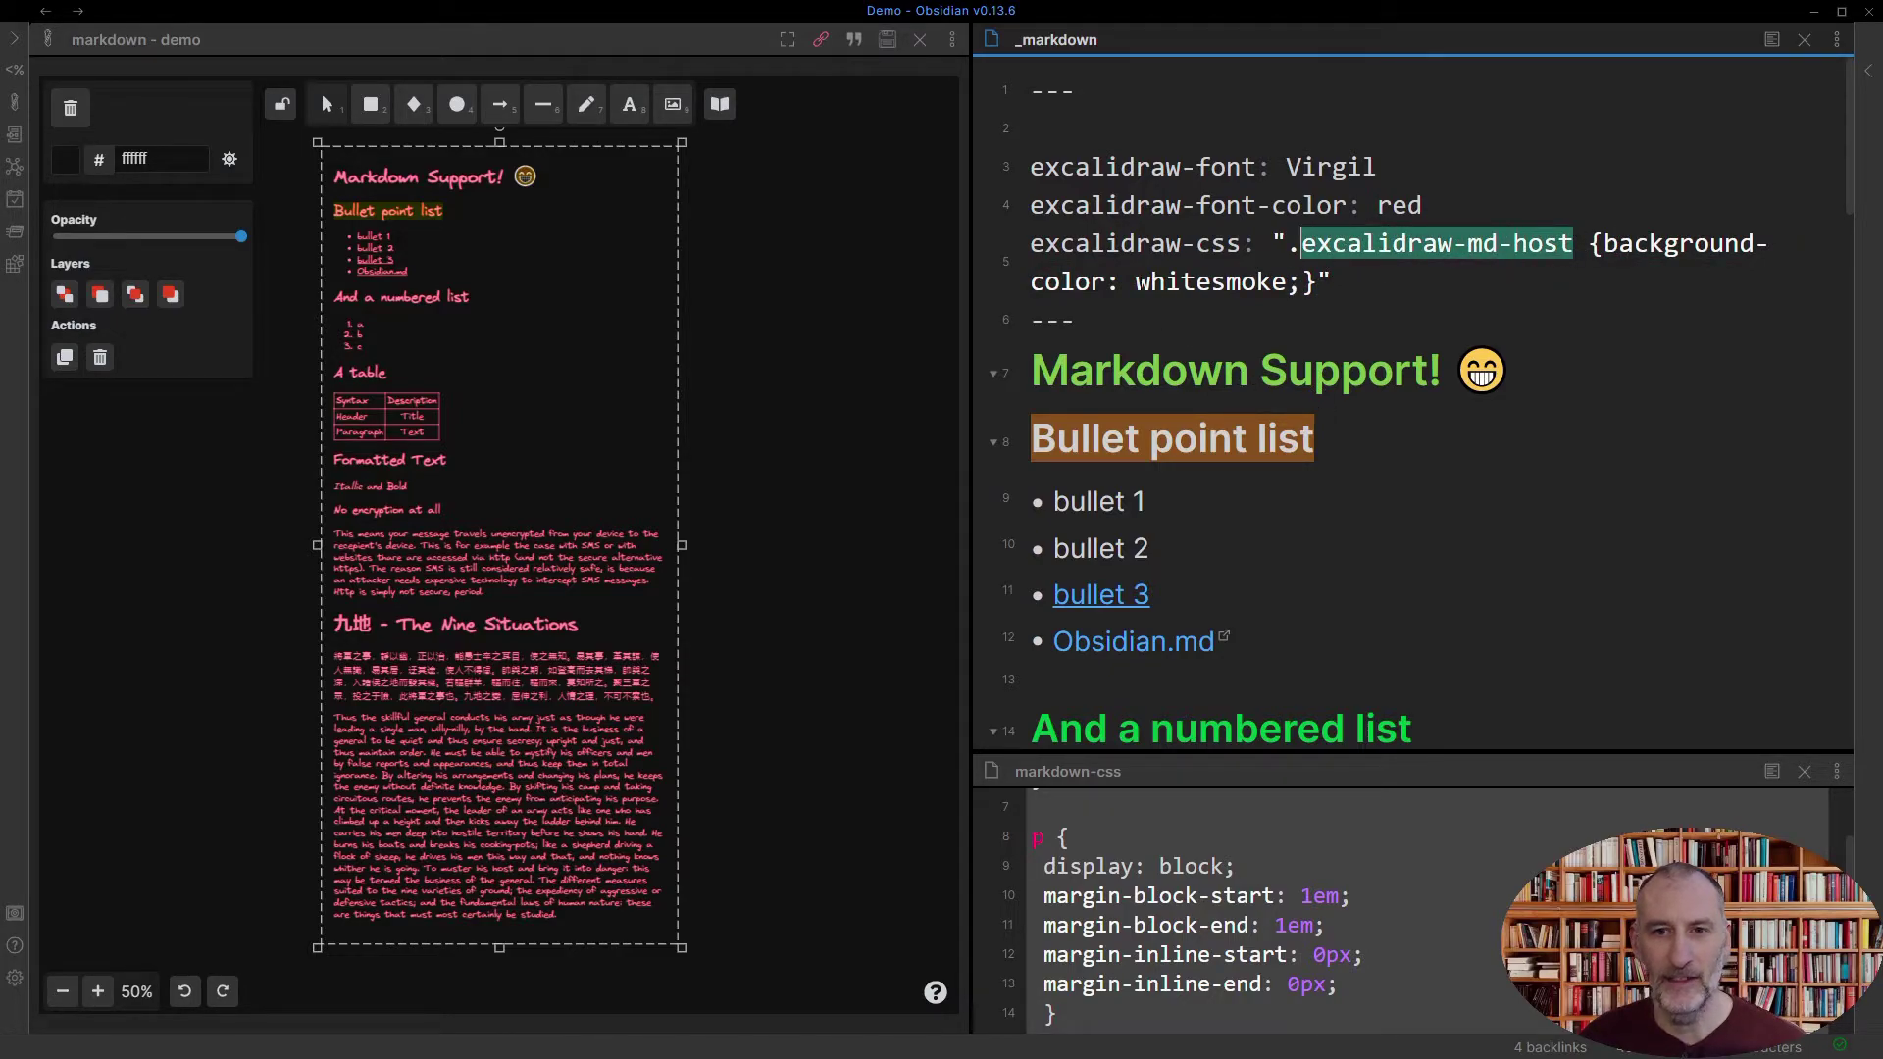
Deselect the embed, toggle the canvas to light and back to dark theme, then highlight the excalidraw-css value.
left_click(781, 361)
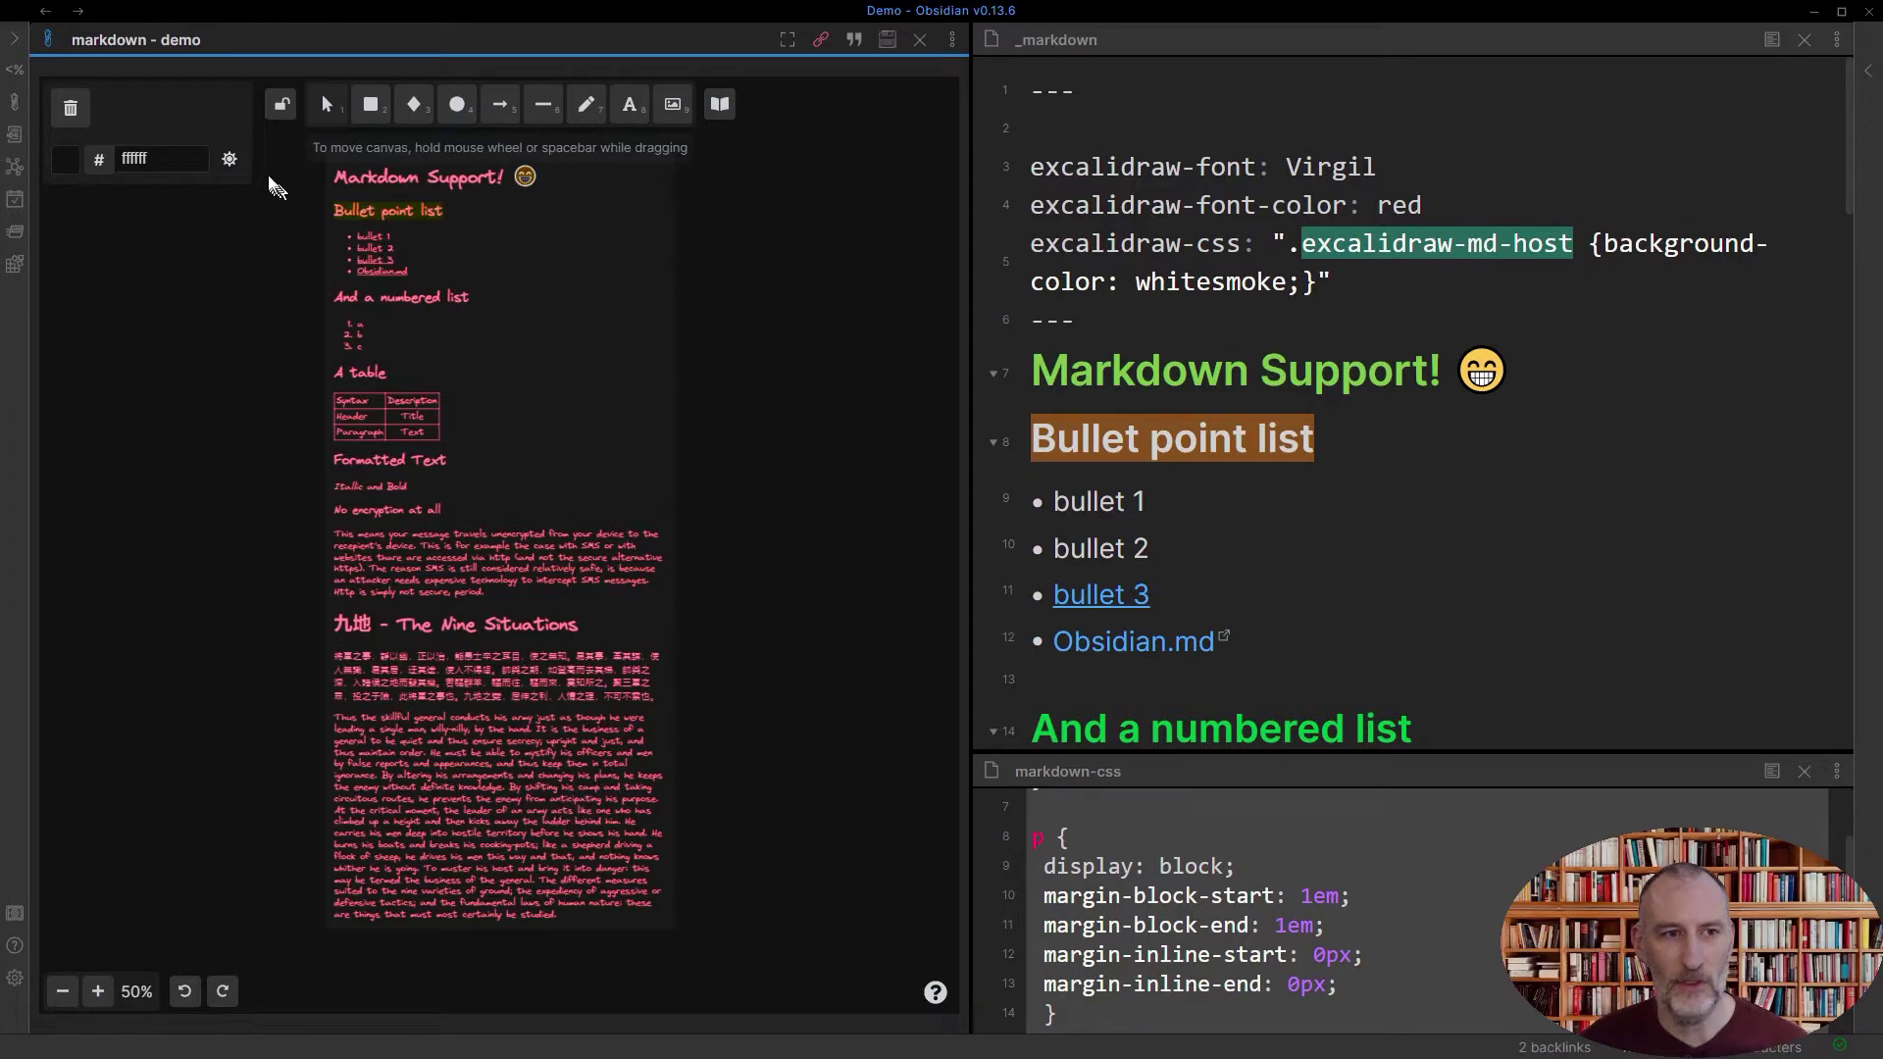
left_click(231, 161)
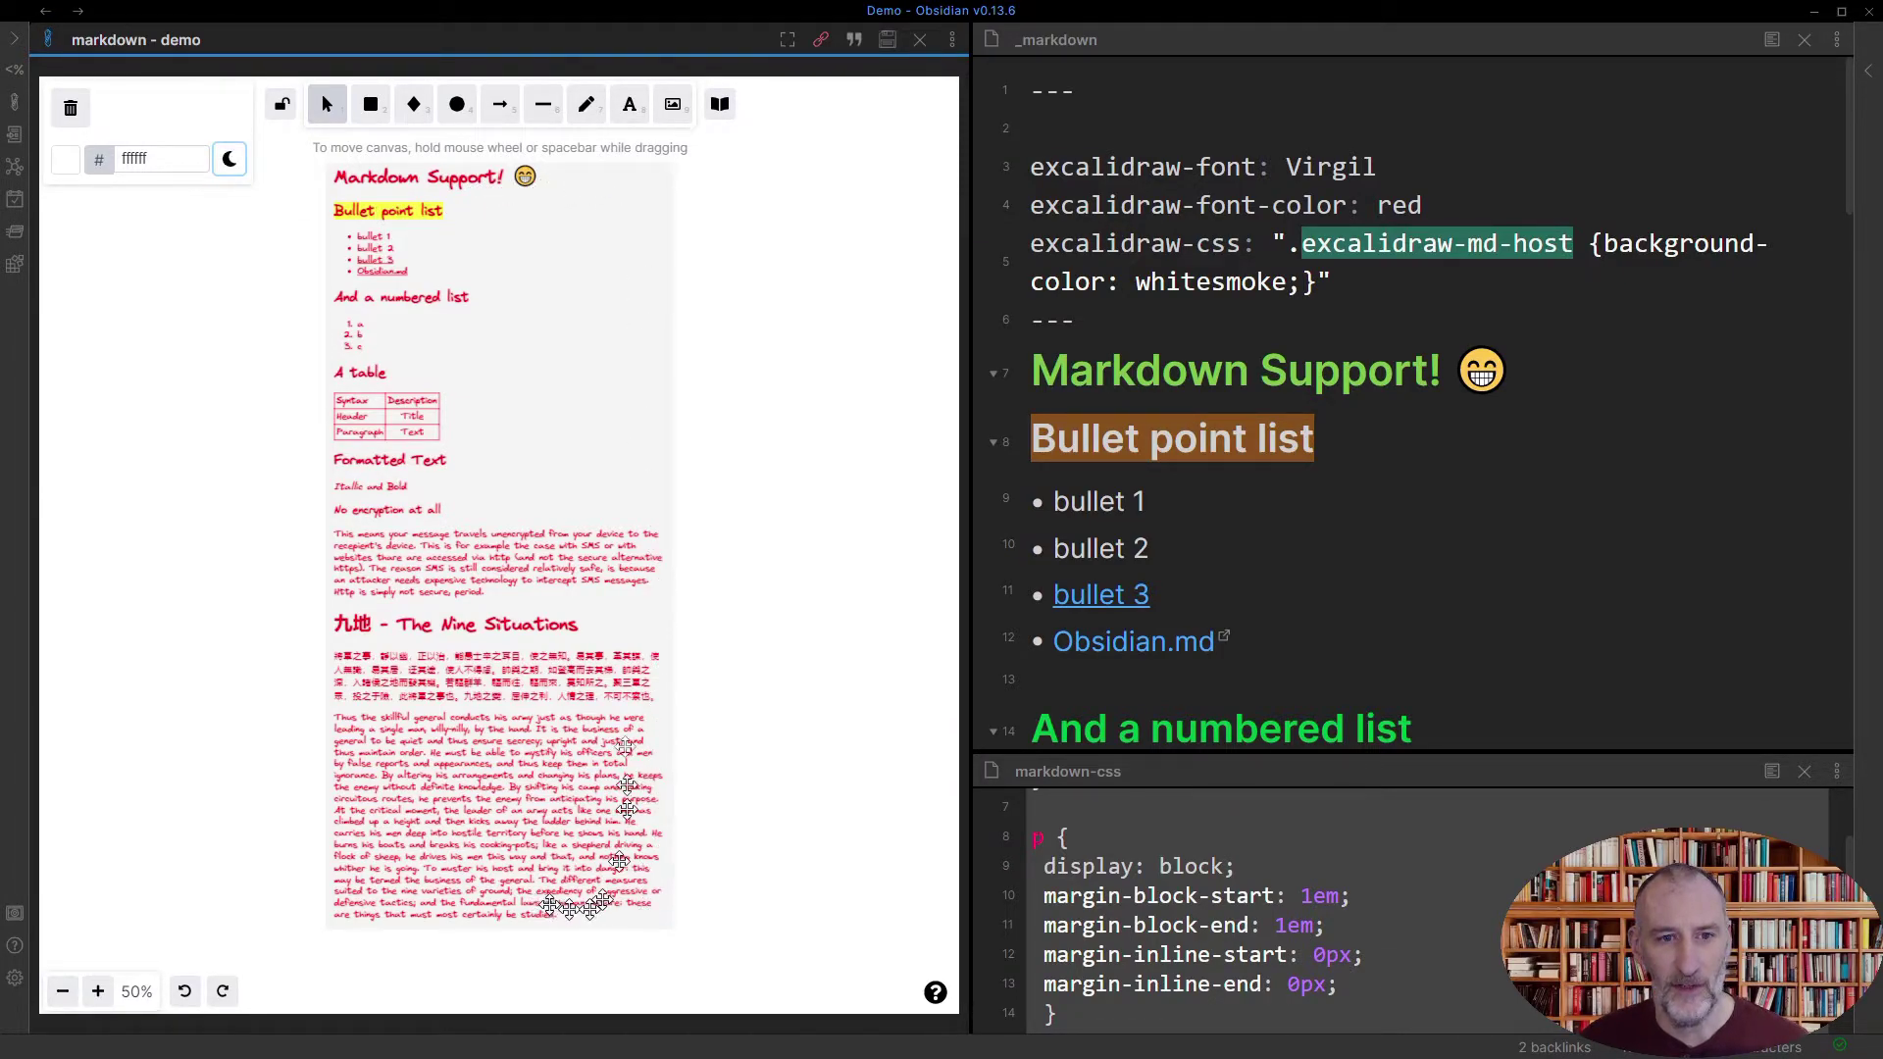
left_click(230, 159)
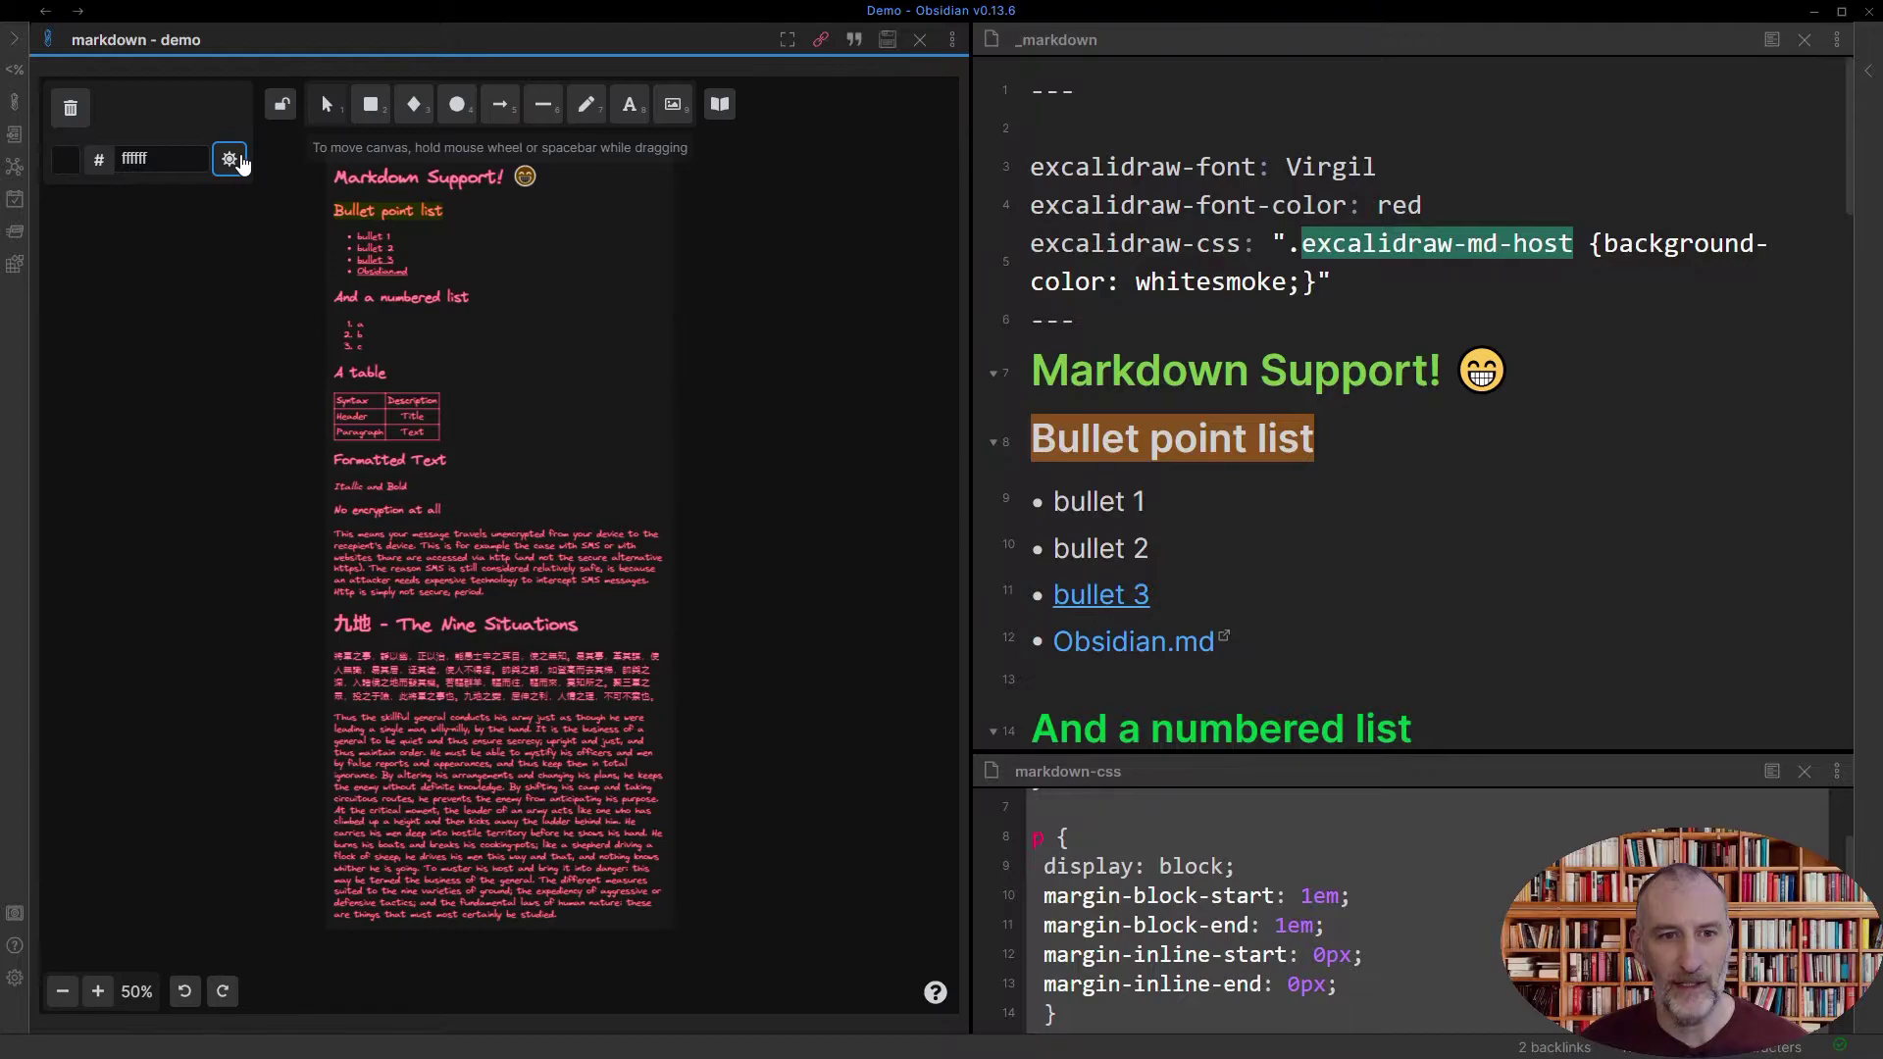
left_click_drag(1388, 294, 1275, 250)
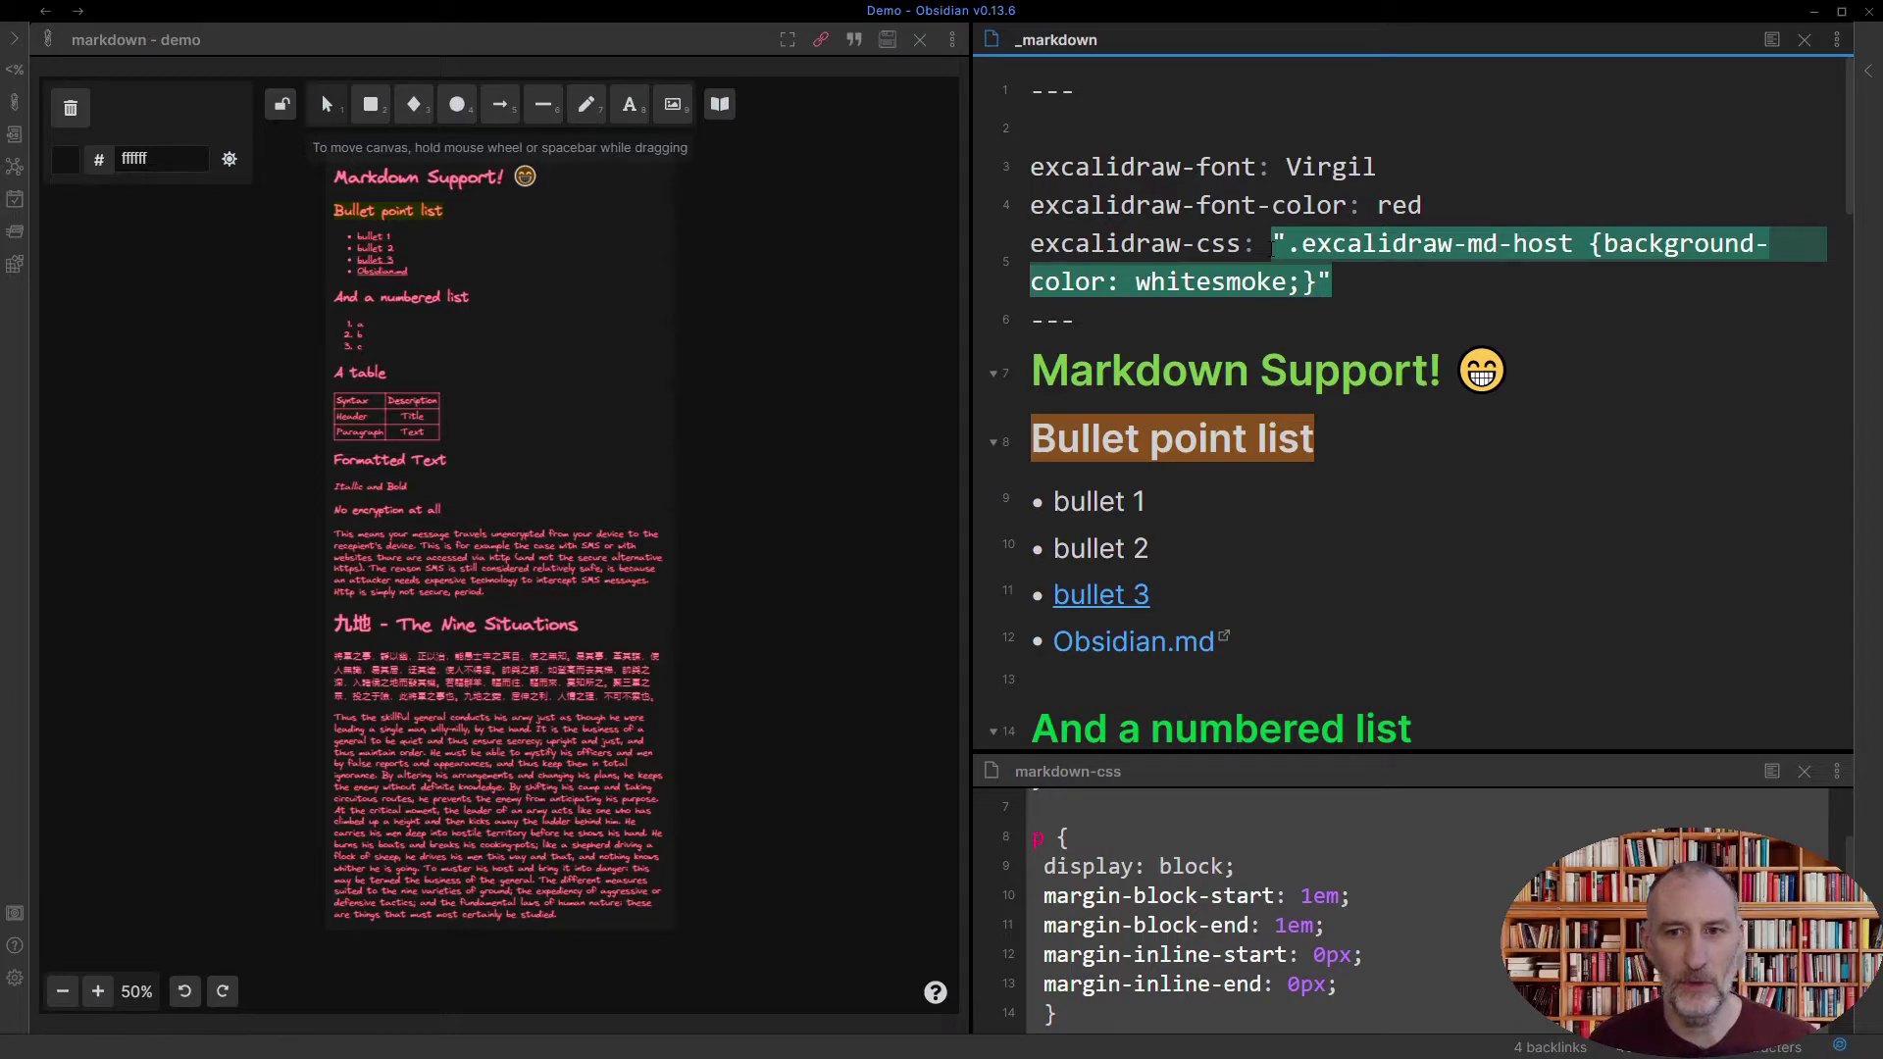
Change the excalidraw-css value to "override-css" and select the embed in the markdown - demo drawing to re-render it.
type("\"over")
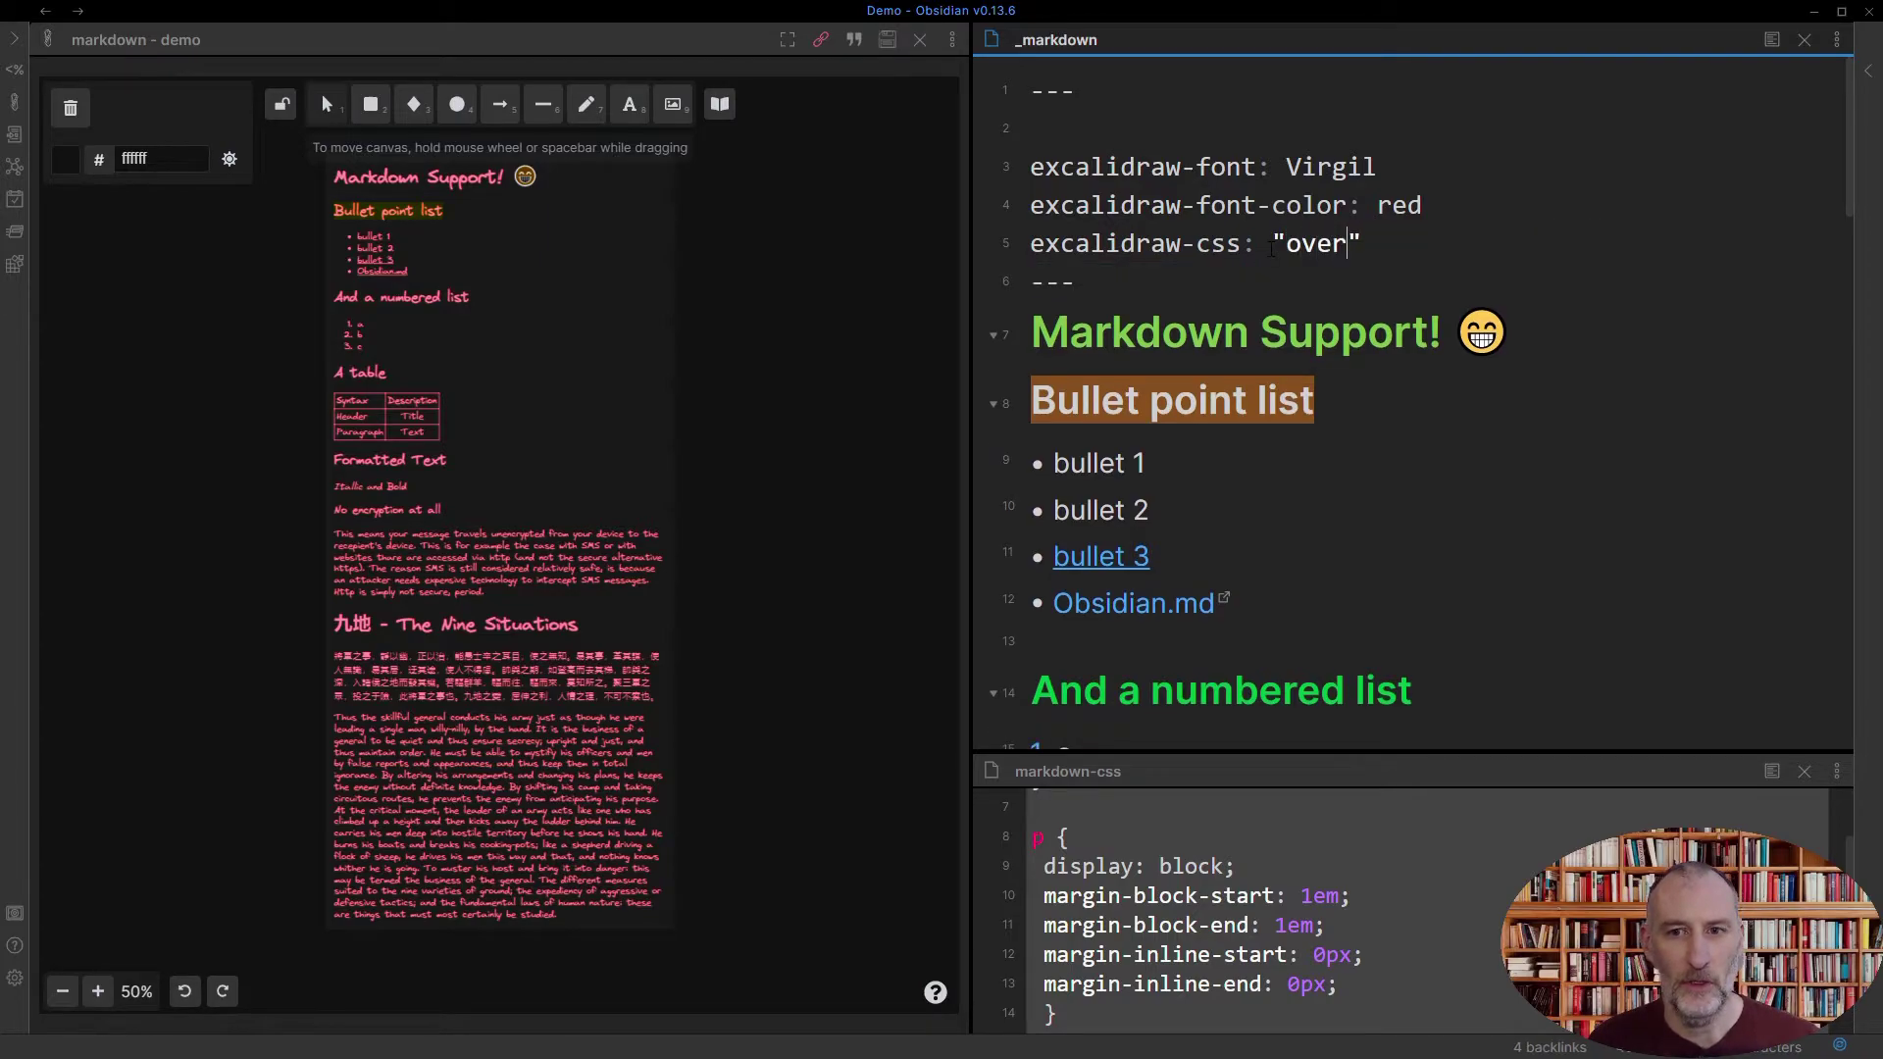
type("ride-css")
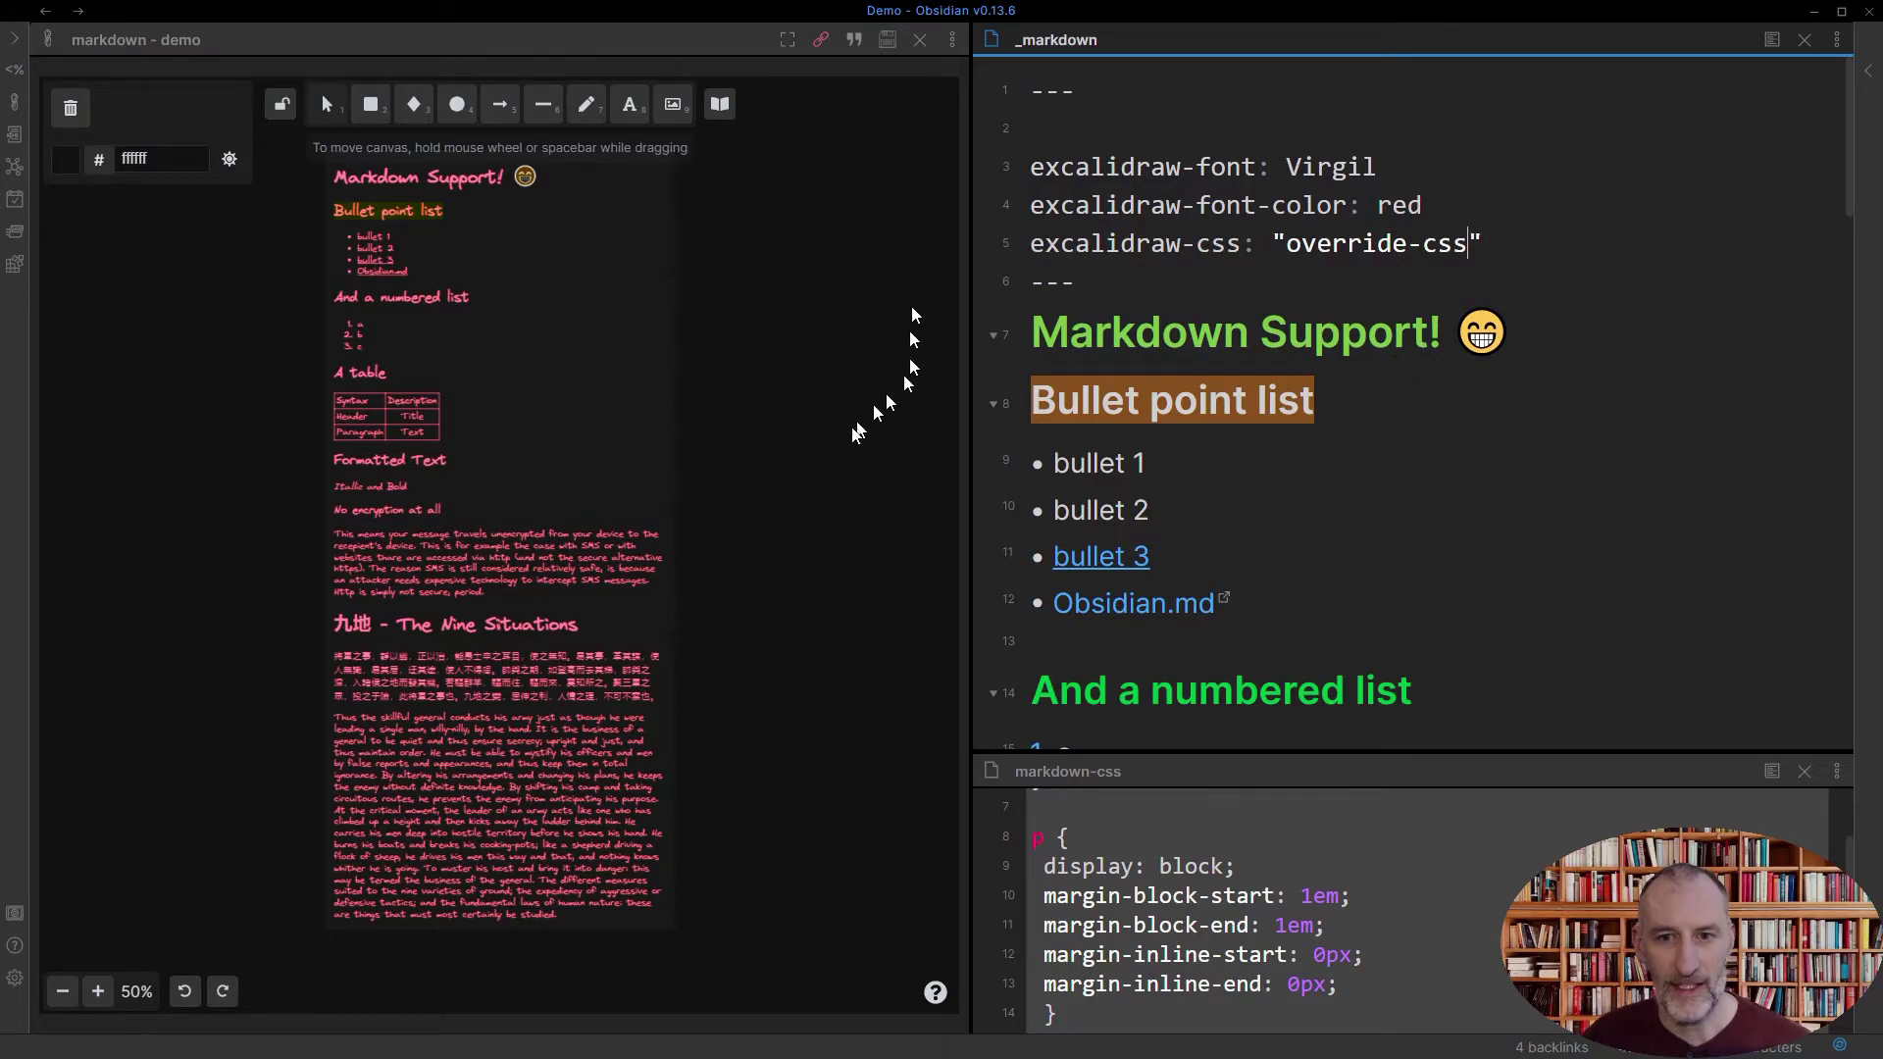
left_click(800, 516)
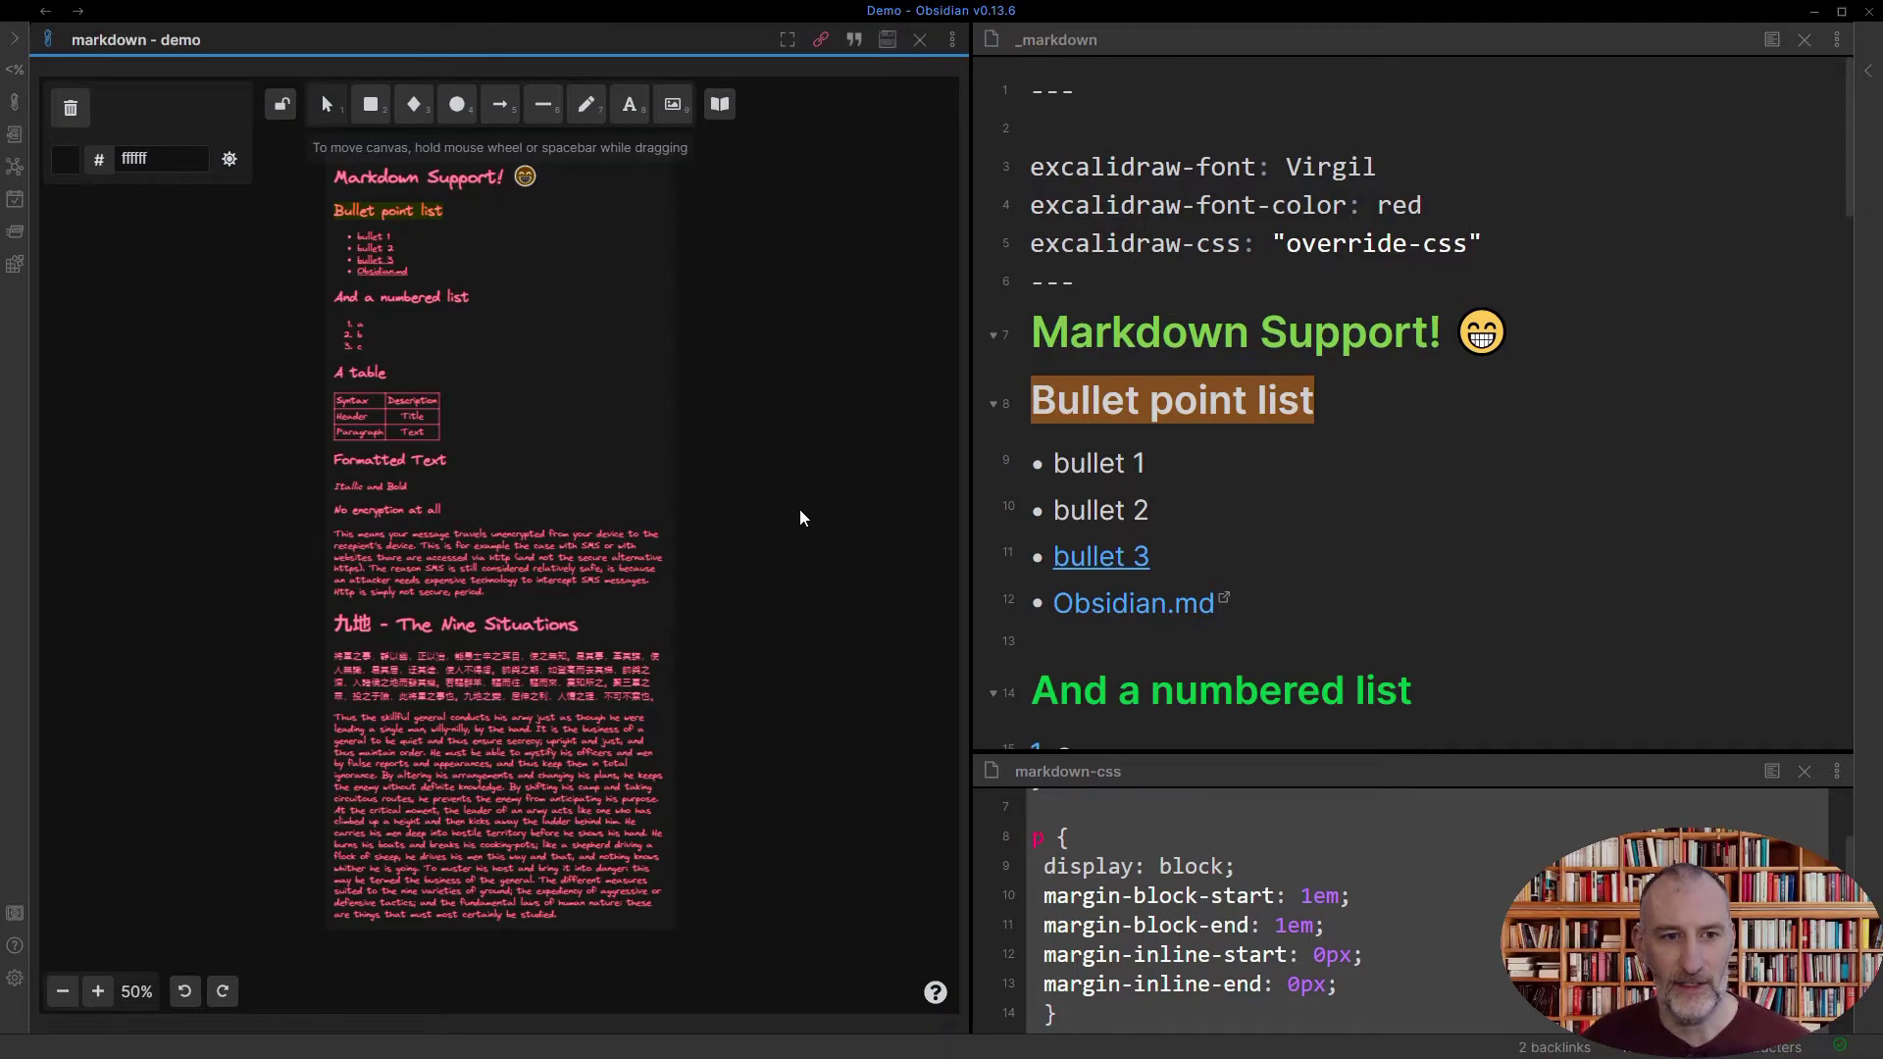
left_click(461, 454)
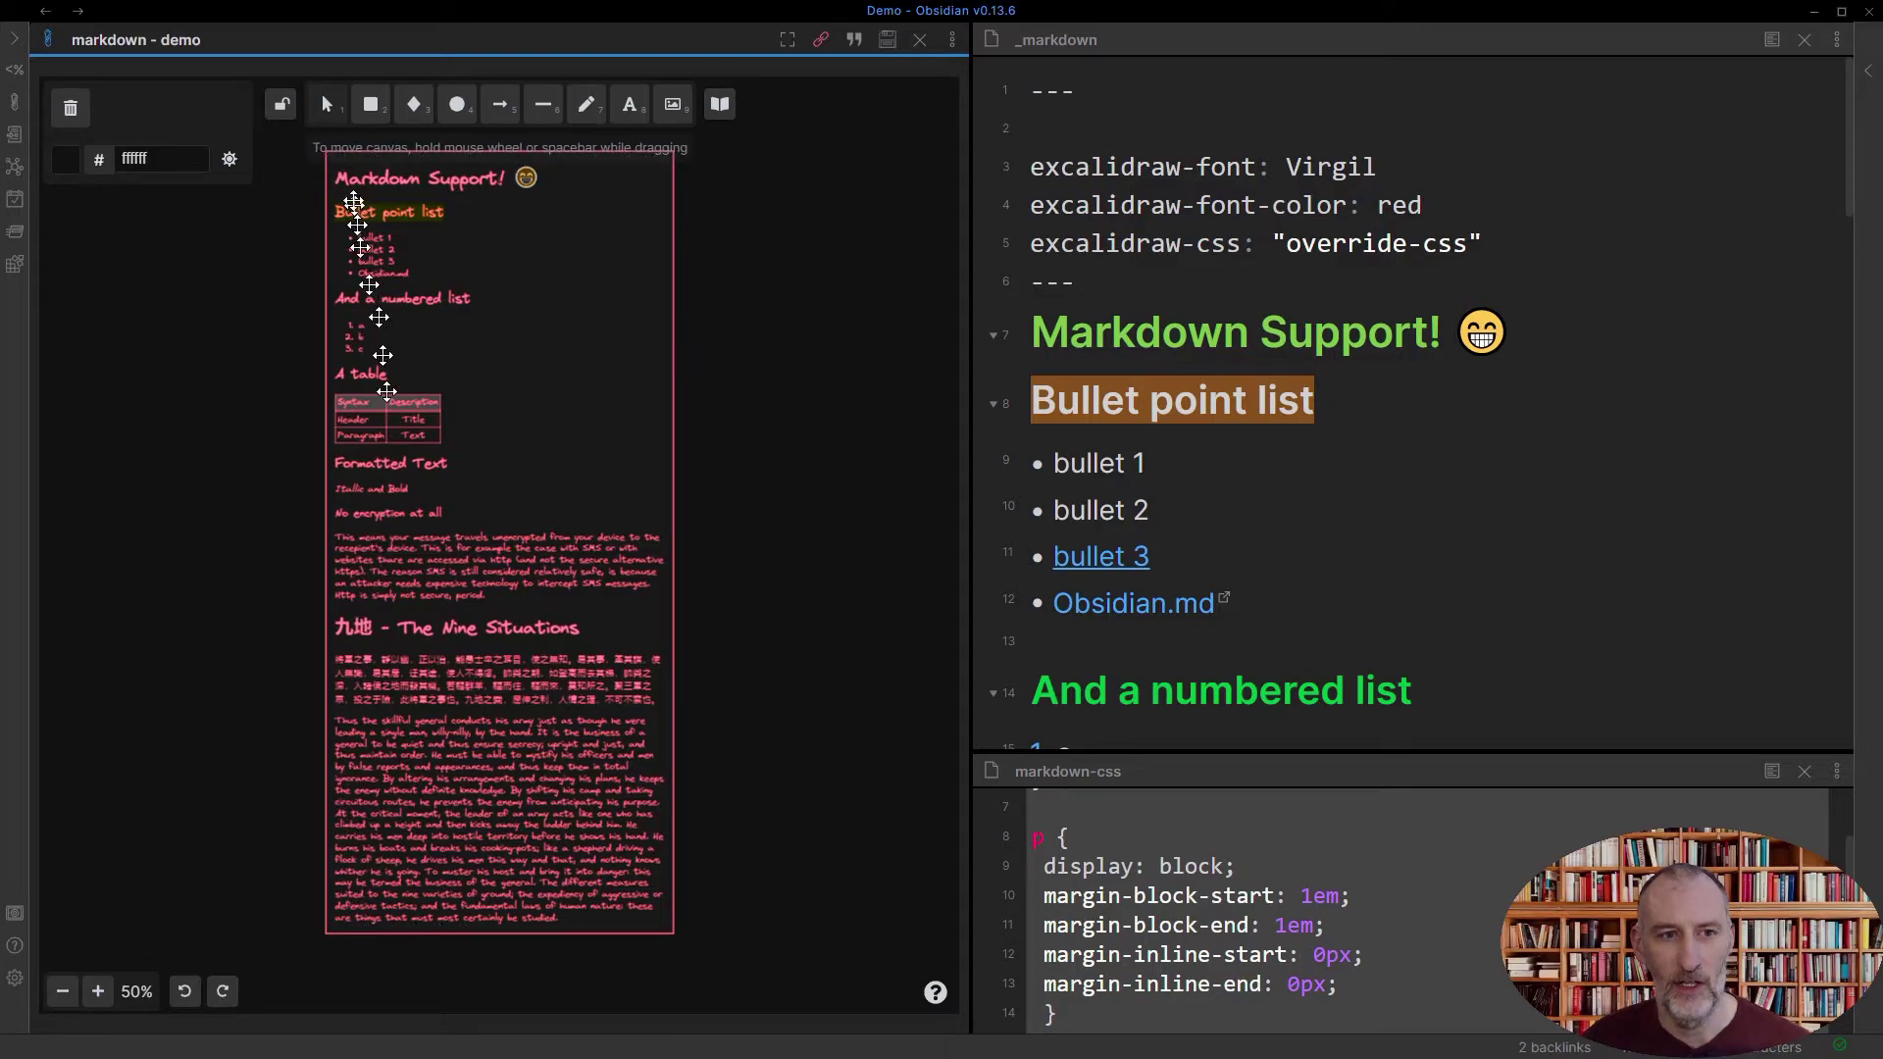
scroll(1142, 873, "up", 2)
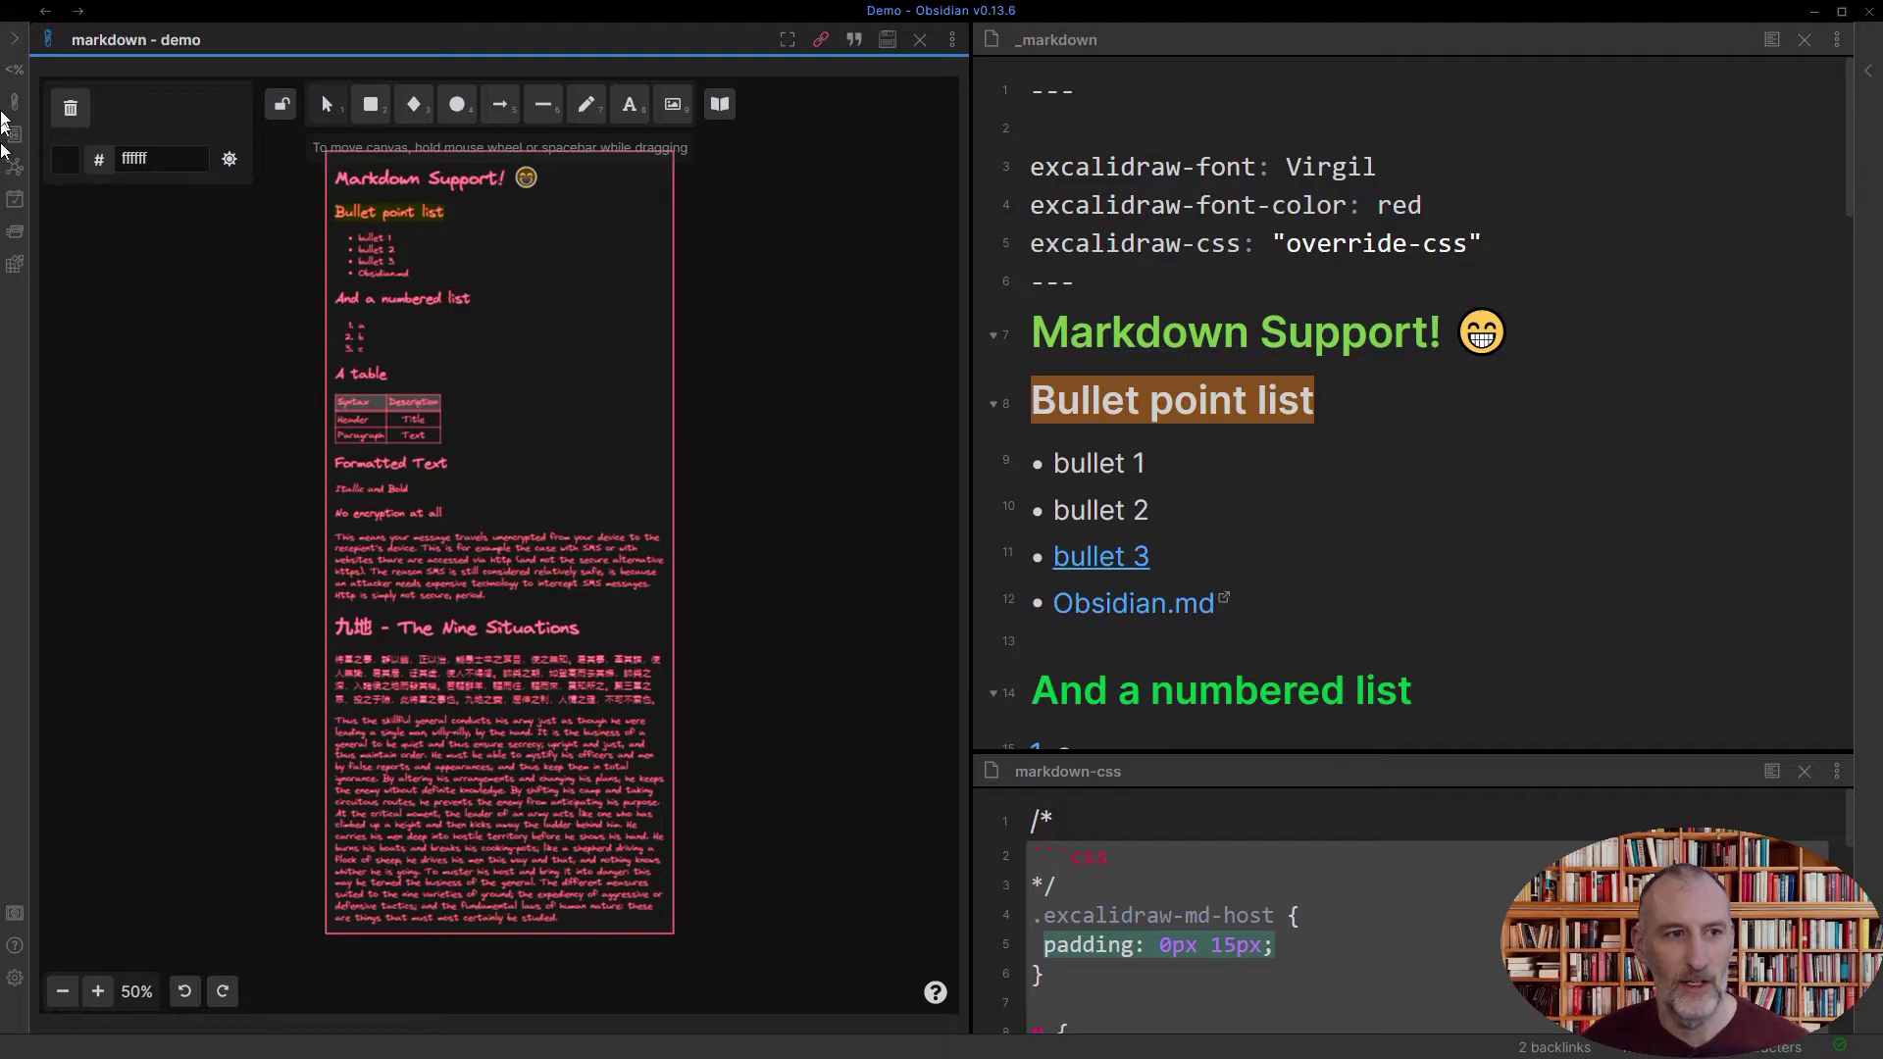
Open the override-css file in the lower pane using the Ctrl+O switcher.
left_click(1387, 818)
key("ctrl+o")
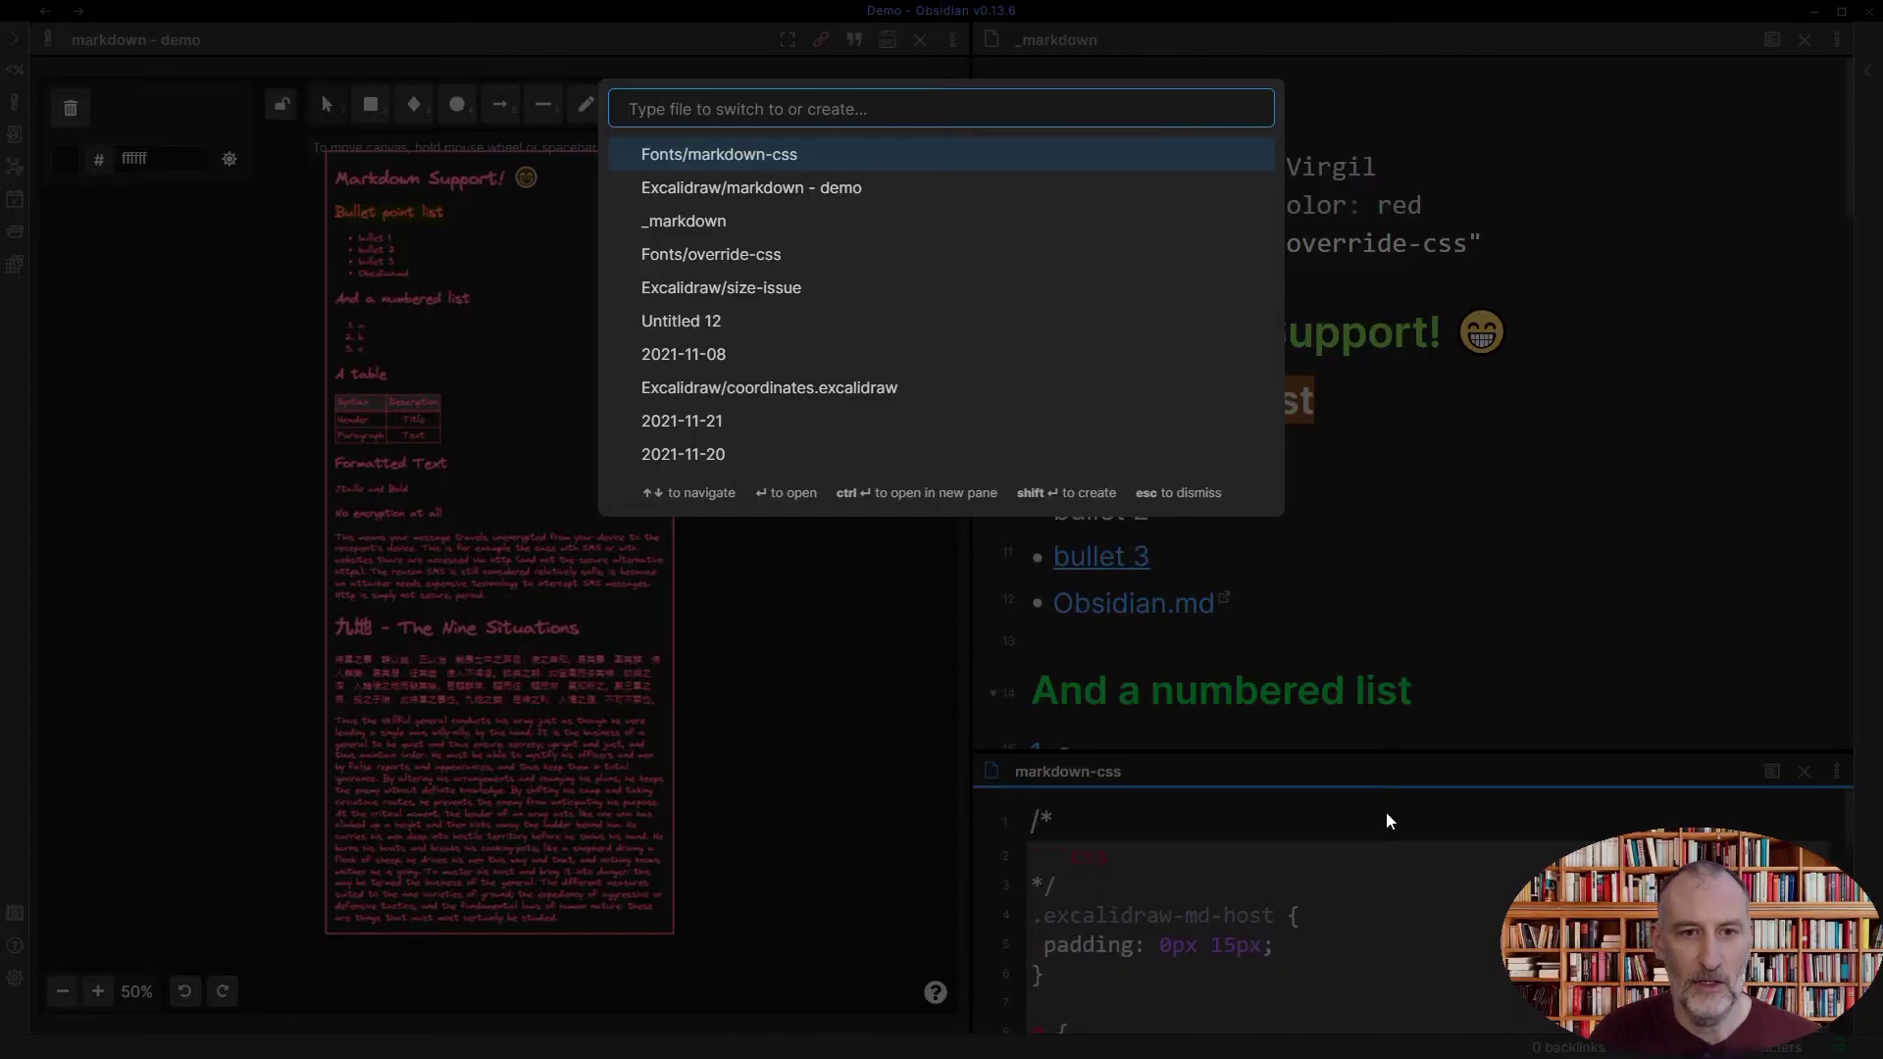
type("overr")
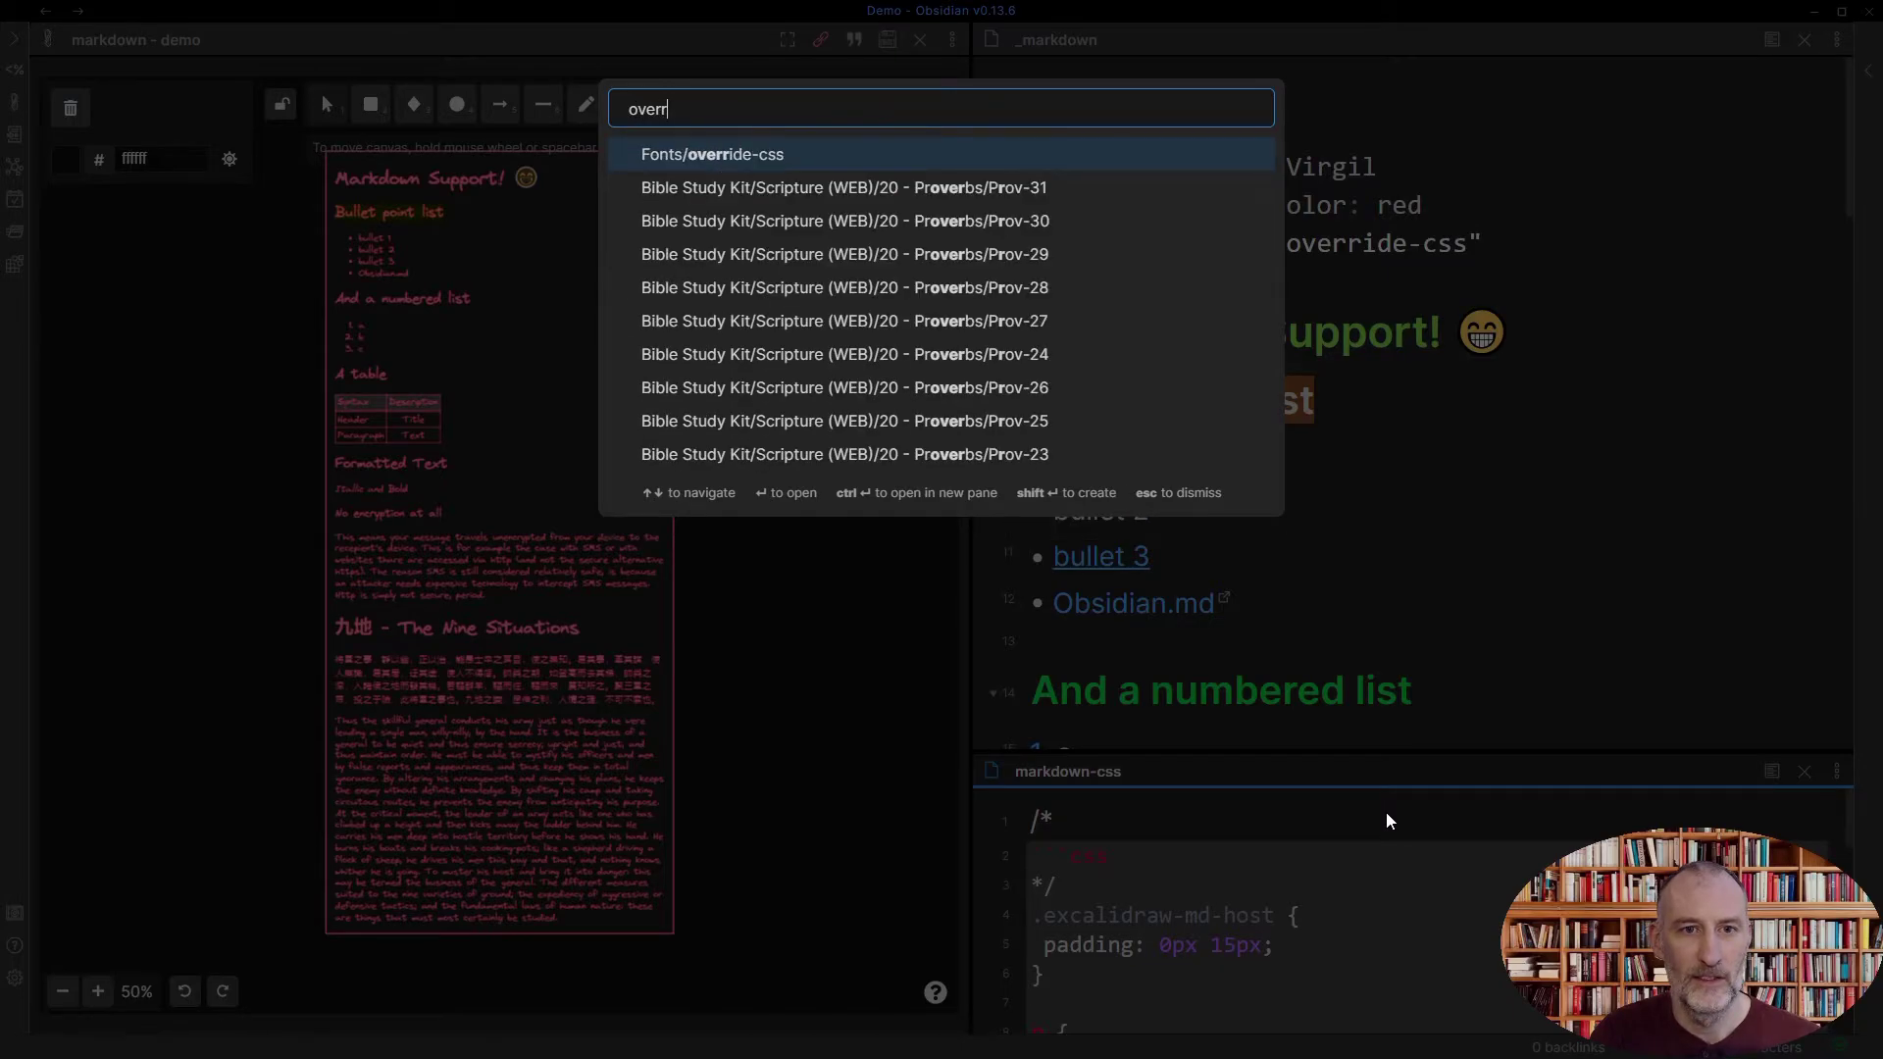
left_click(863, 155)
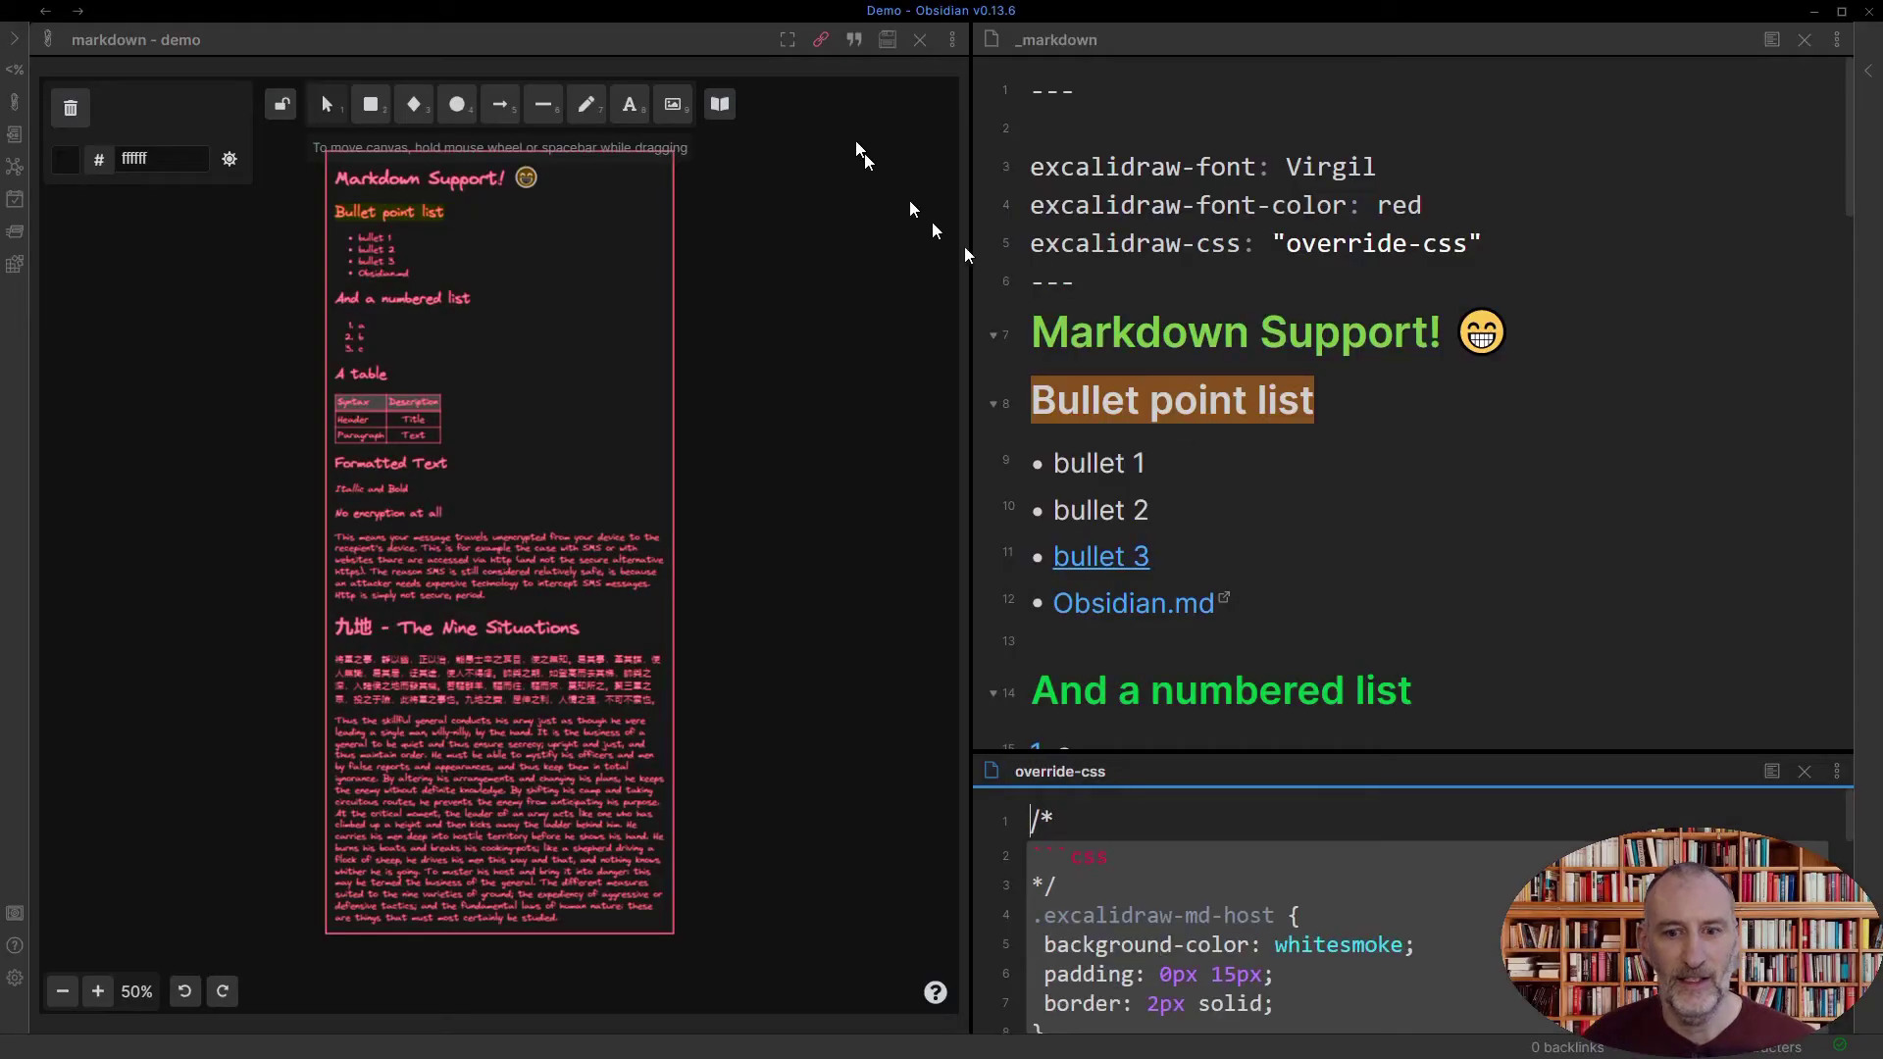
Enlarge the override-css pane to review its rules, shrink it back, then open Developer Tools.
left_click_drag(1402, 750, 1348, 220)
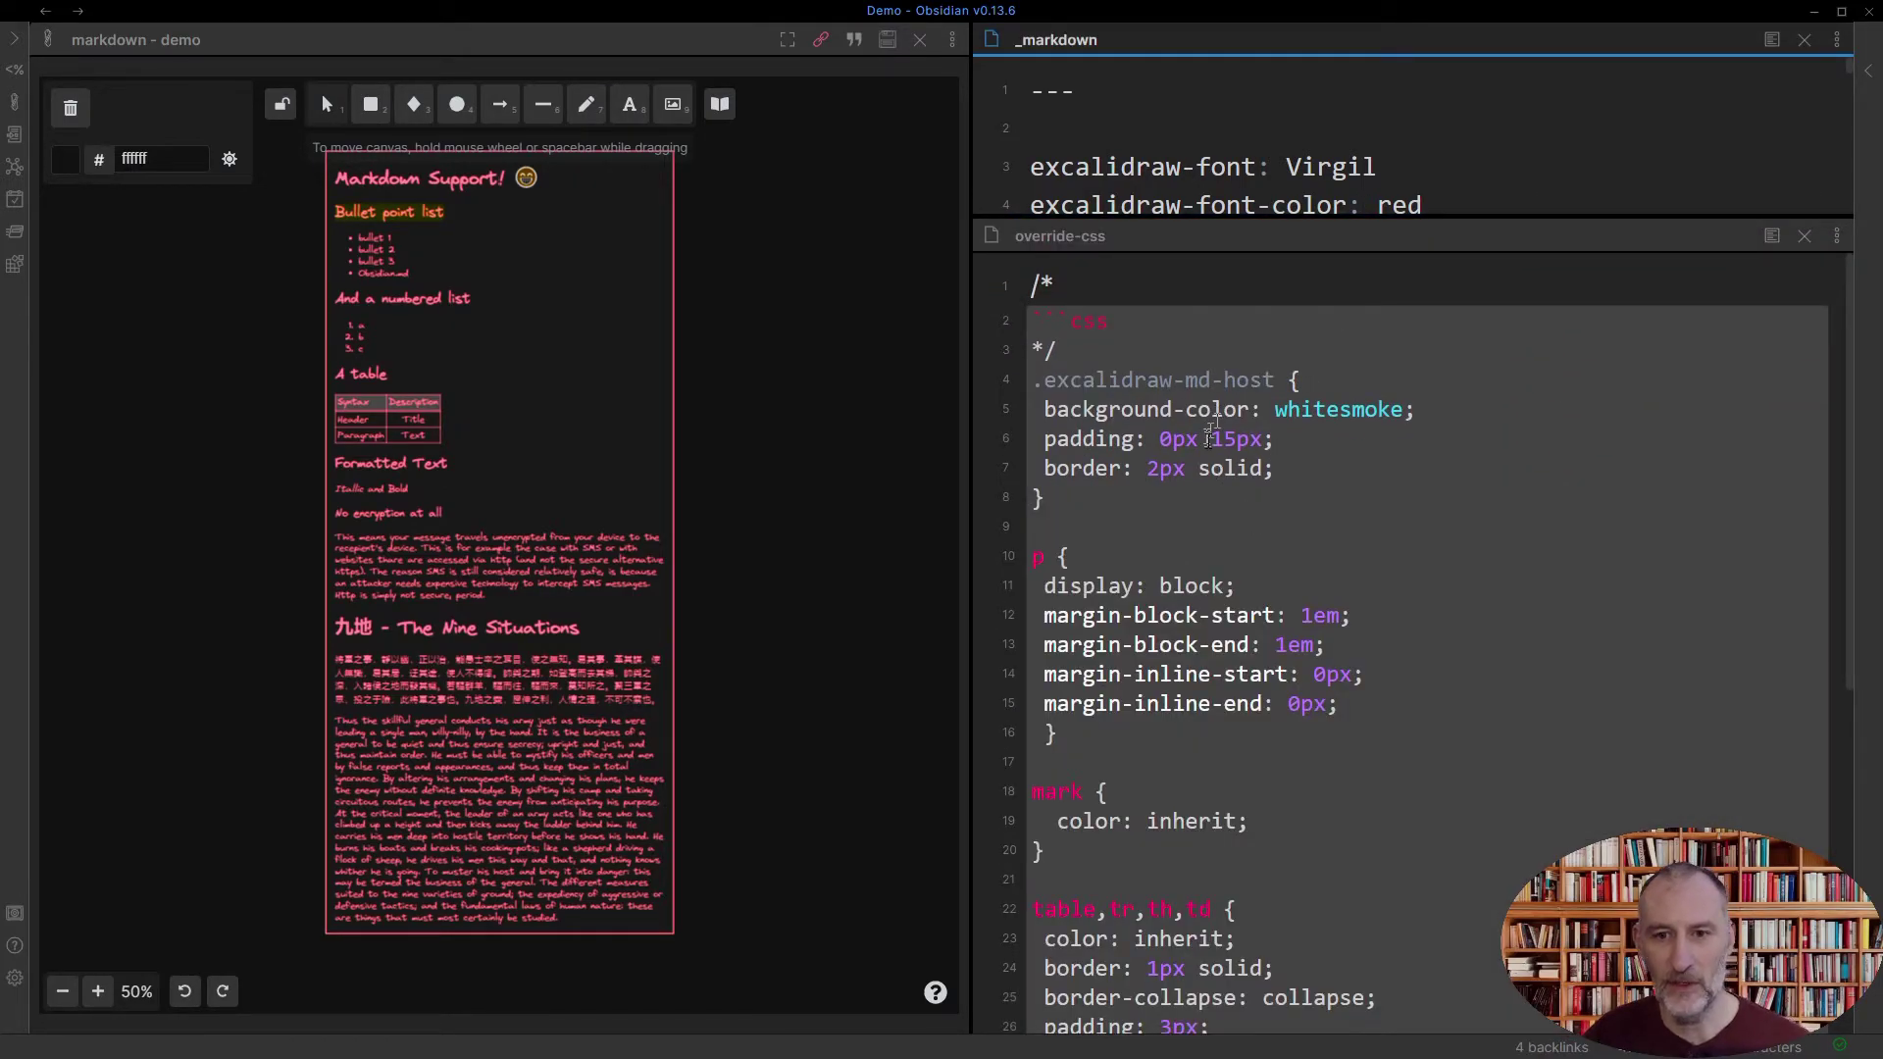
scroll(1211, 438, "down", 3)
scroll(1211, 438, "up", 3)
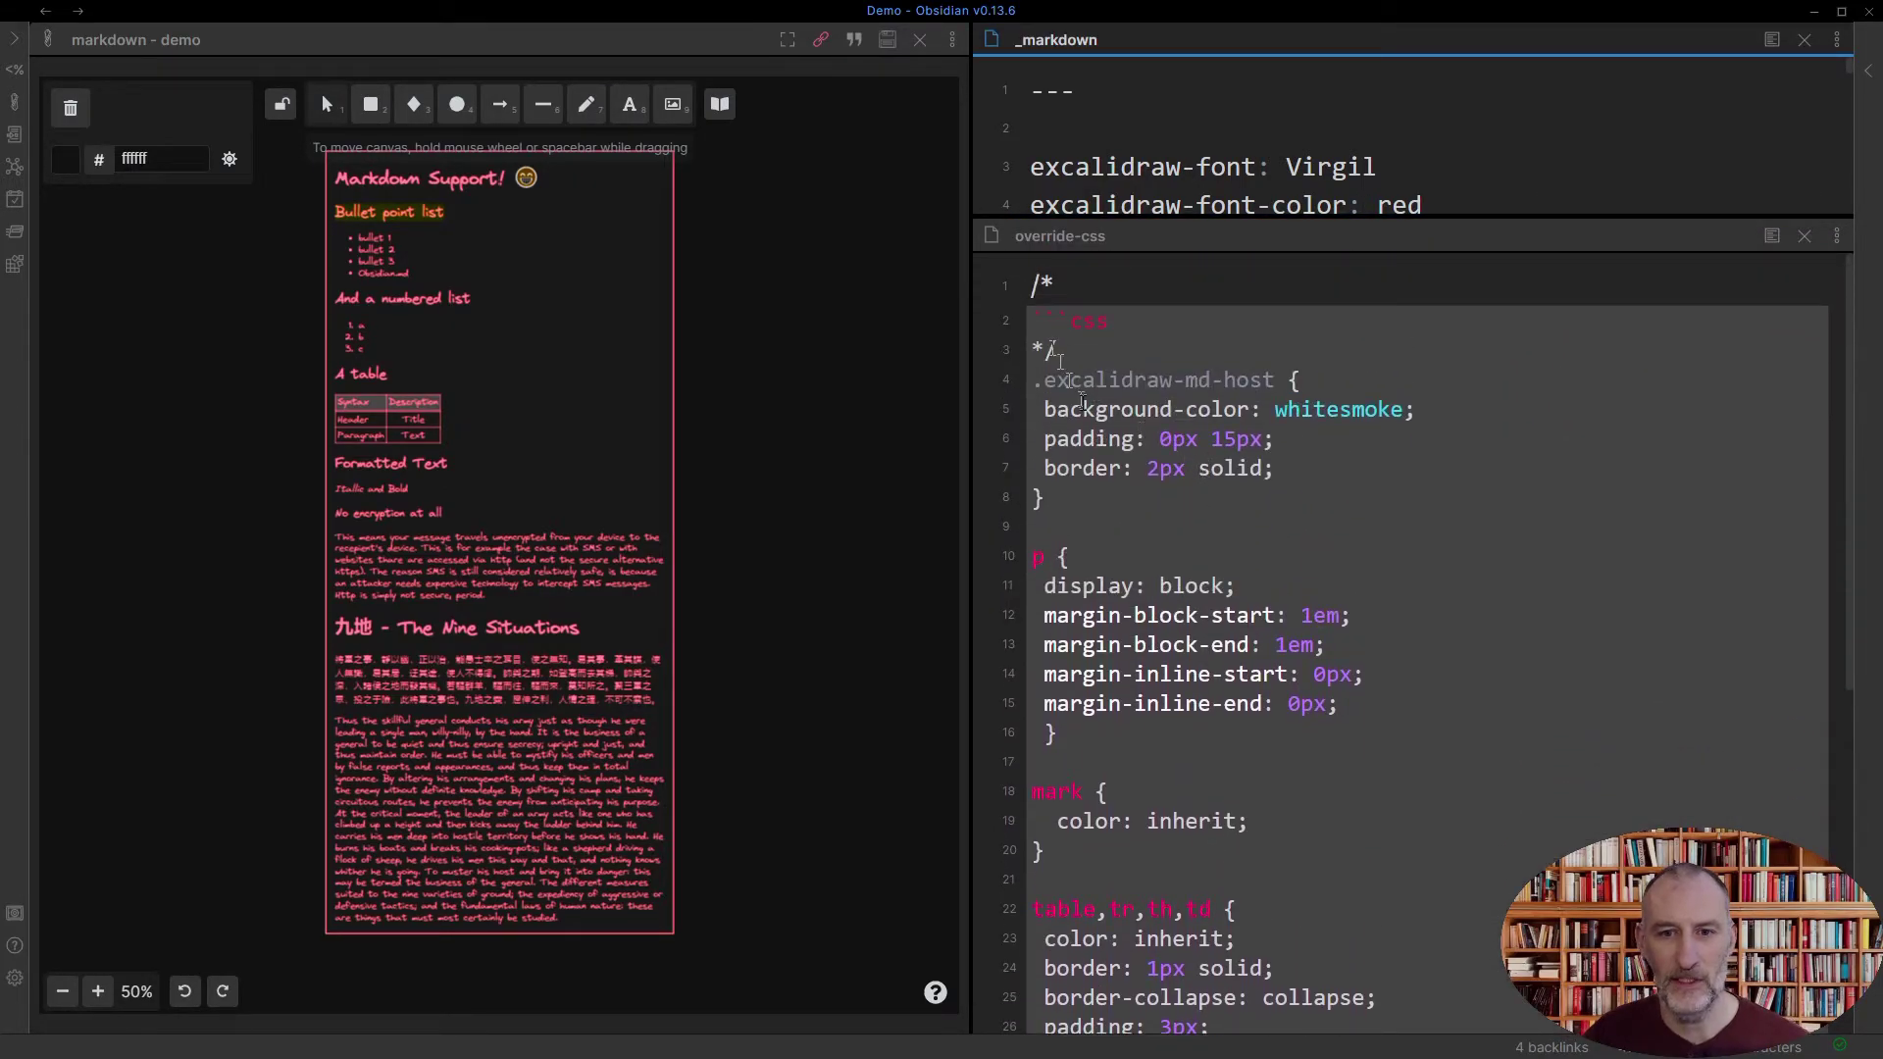
scroll(1118, 470, "down", 4)
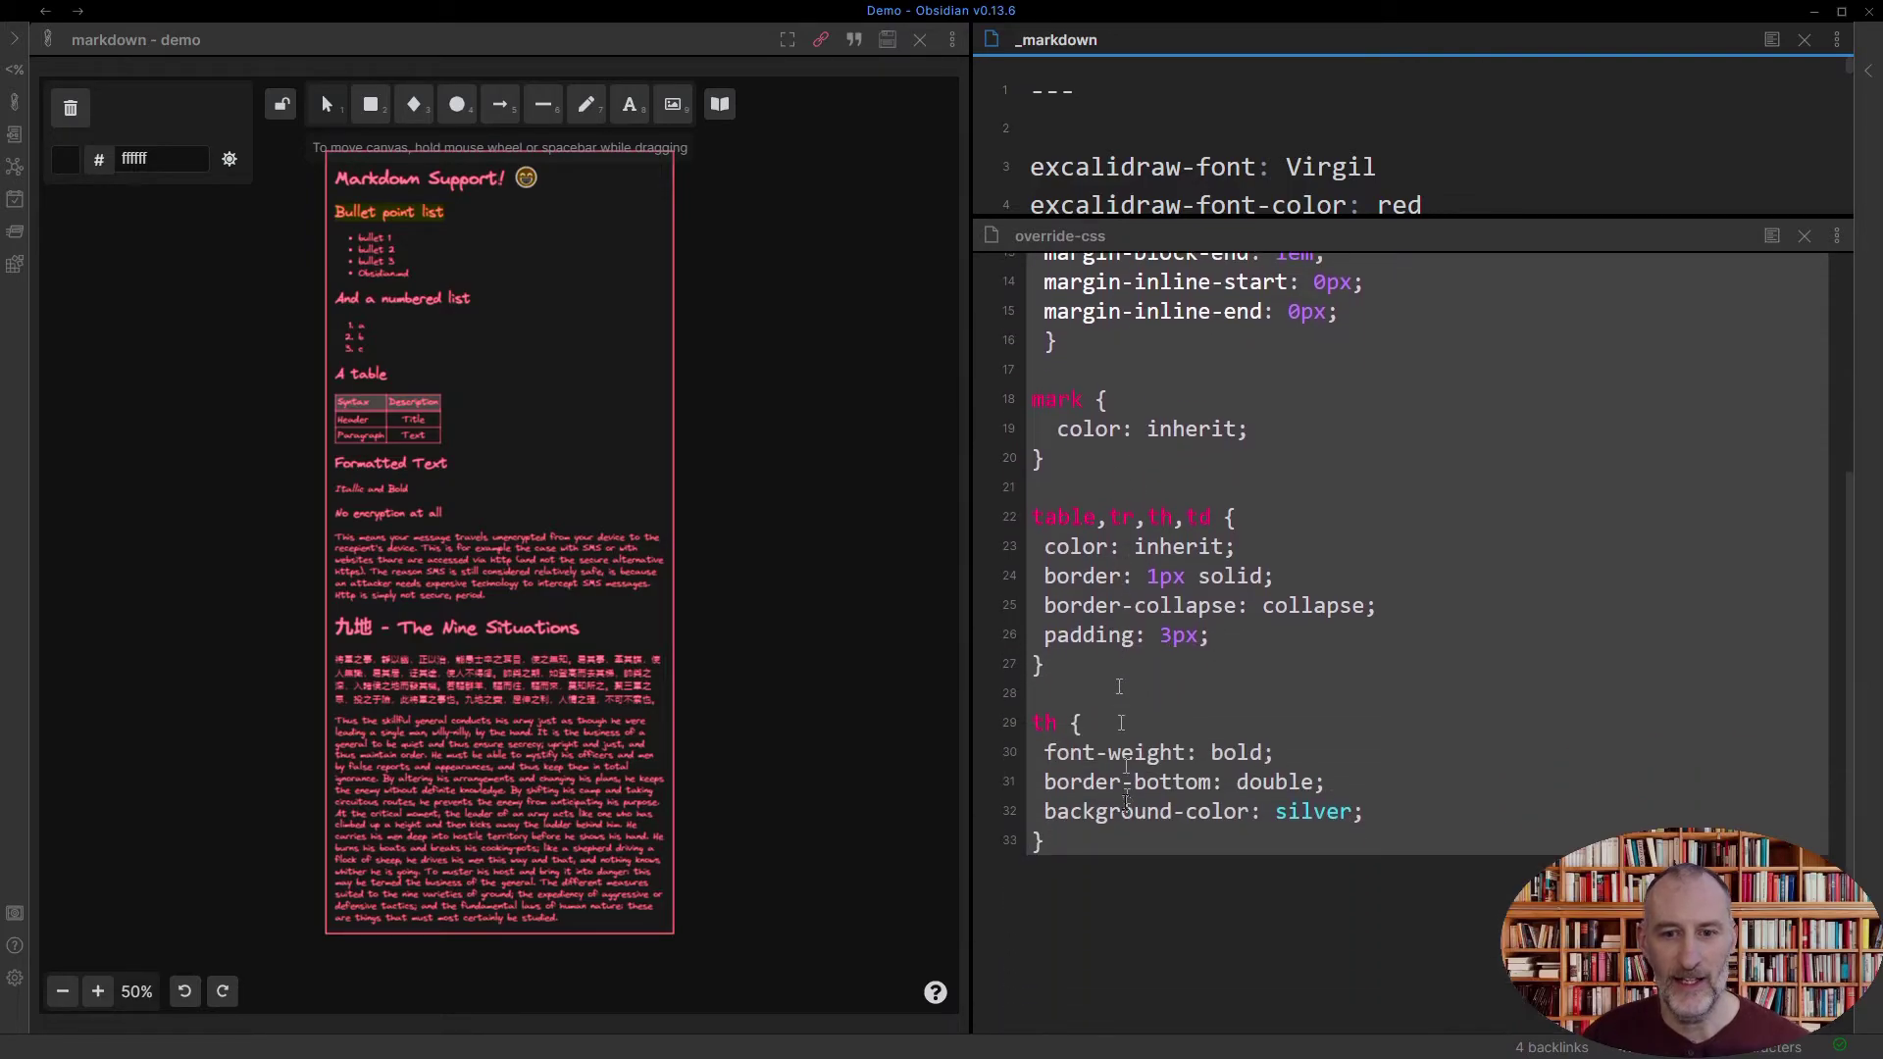
scroll(1167, 833, "up", 4)
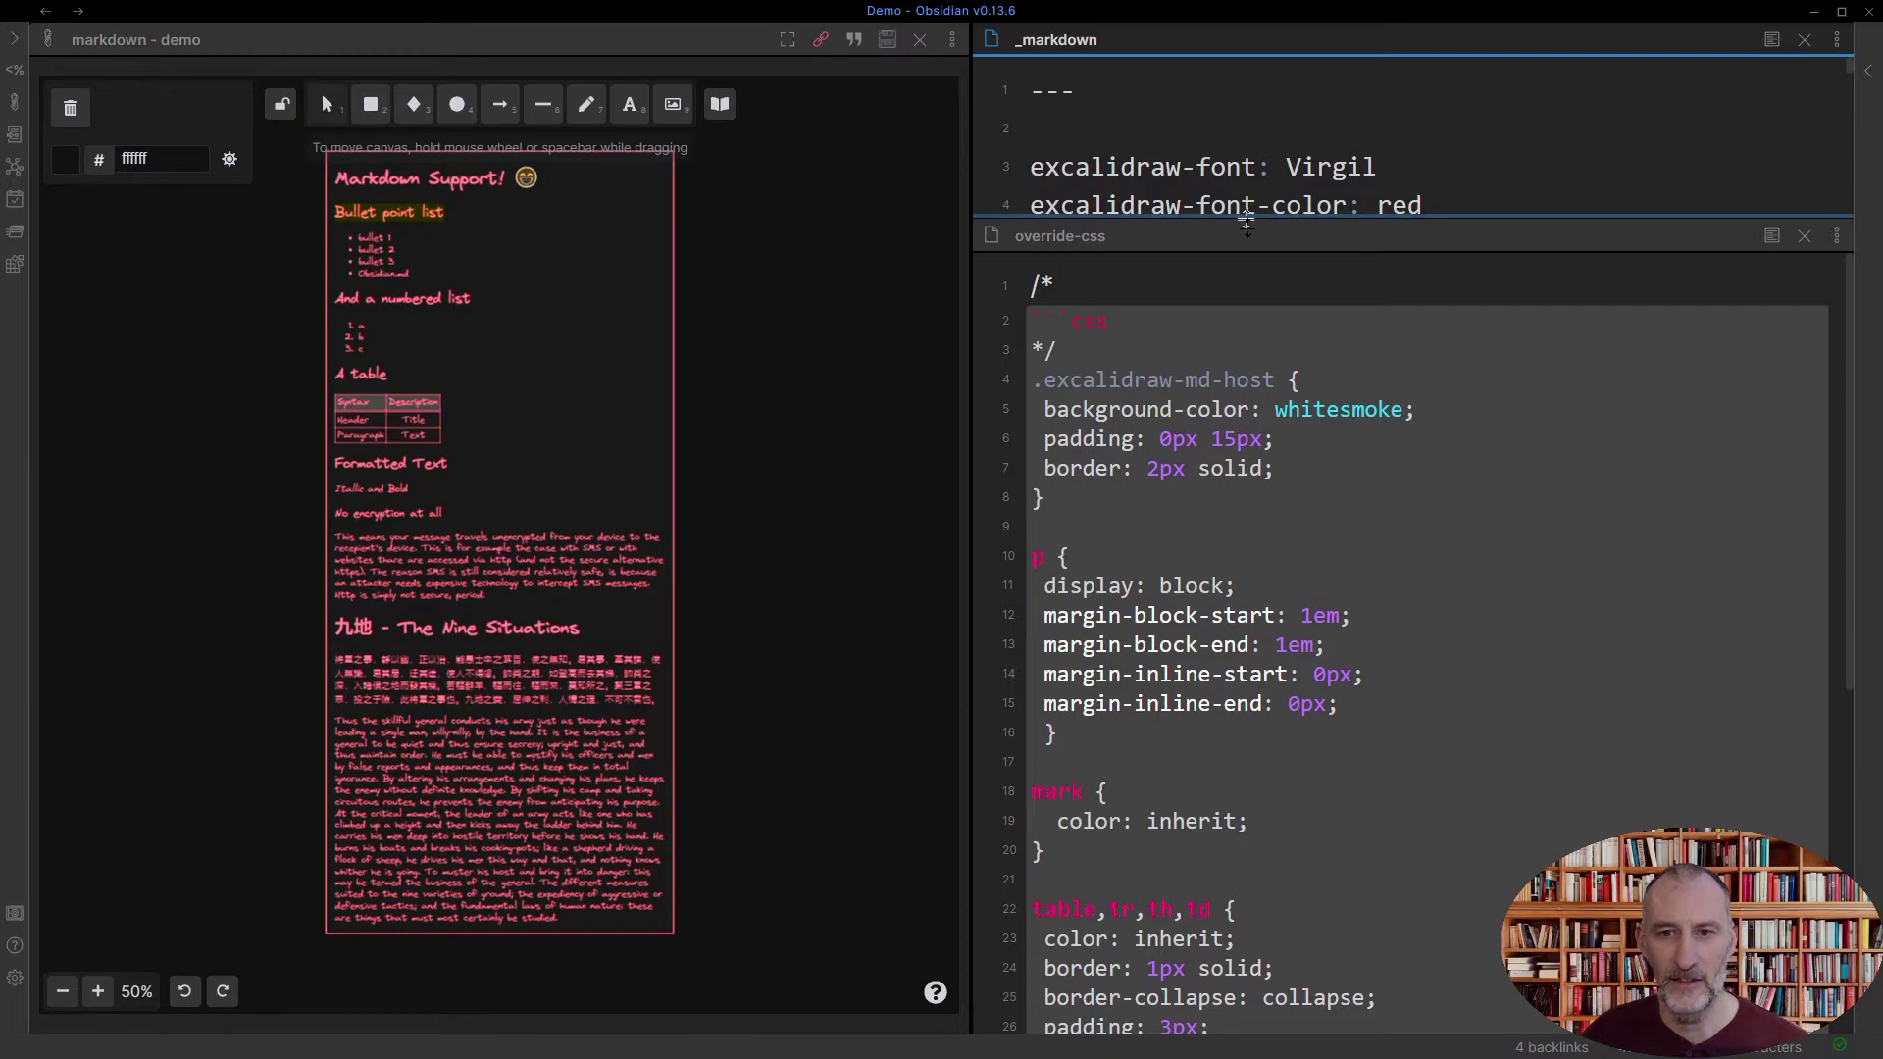
left_click_drag(1244, 216, 948, 603)
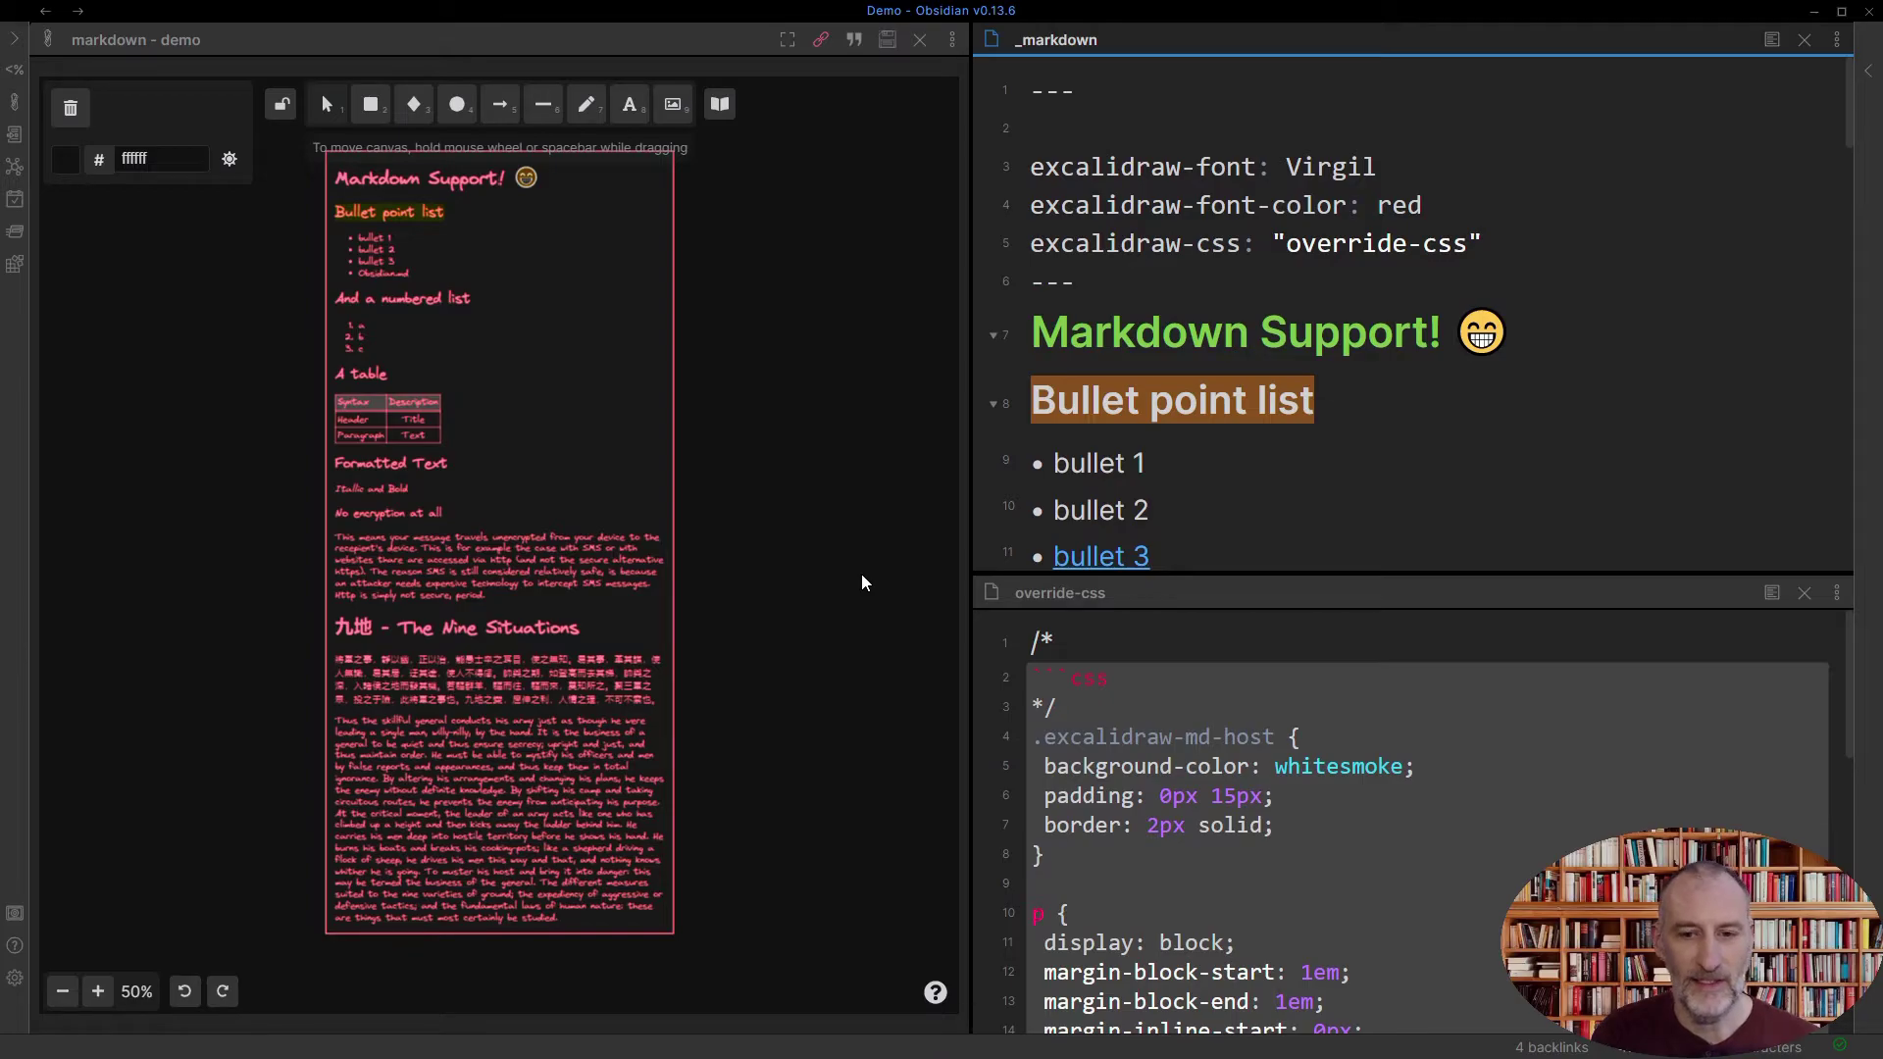
key("ctrl+shift+i")
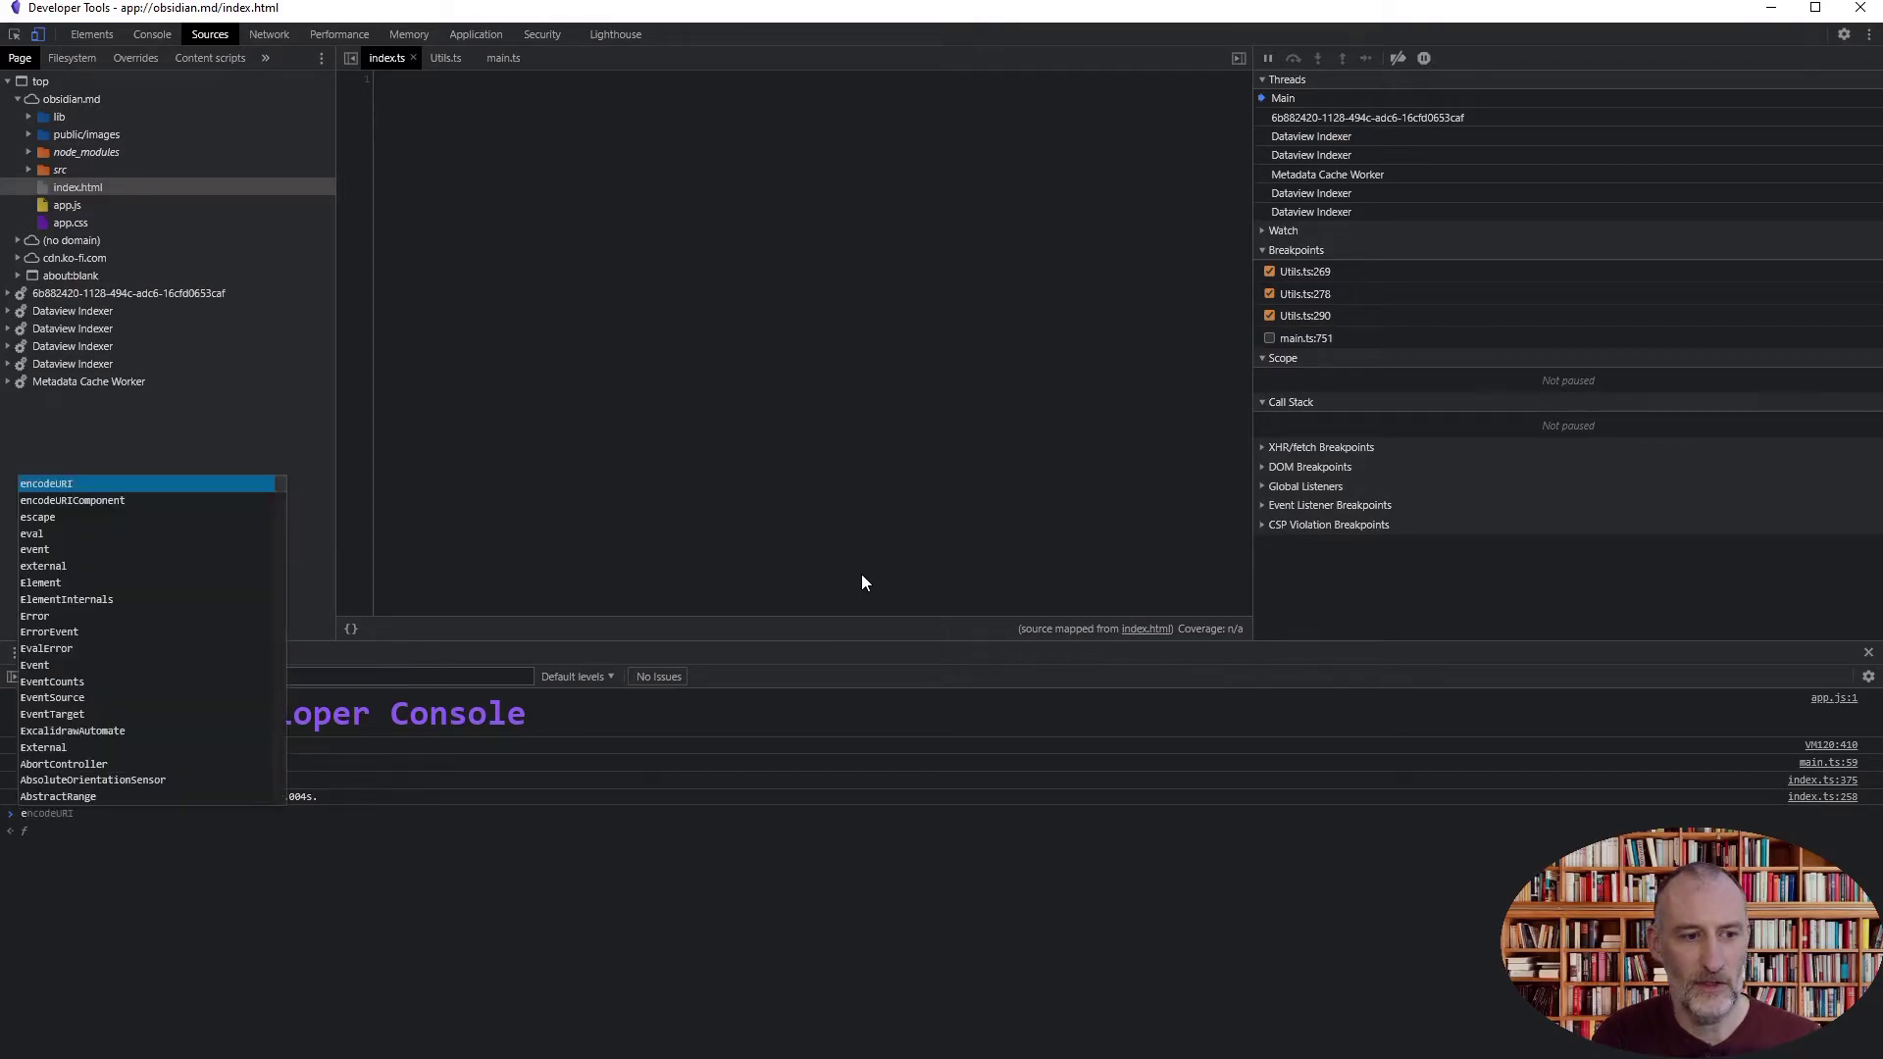
Assign ExcalidrawAutomate to ea in the console.
type("a")
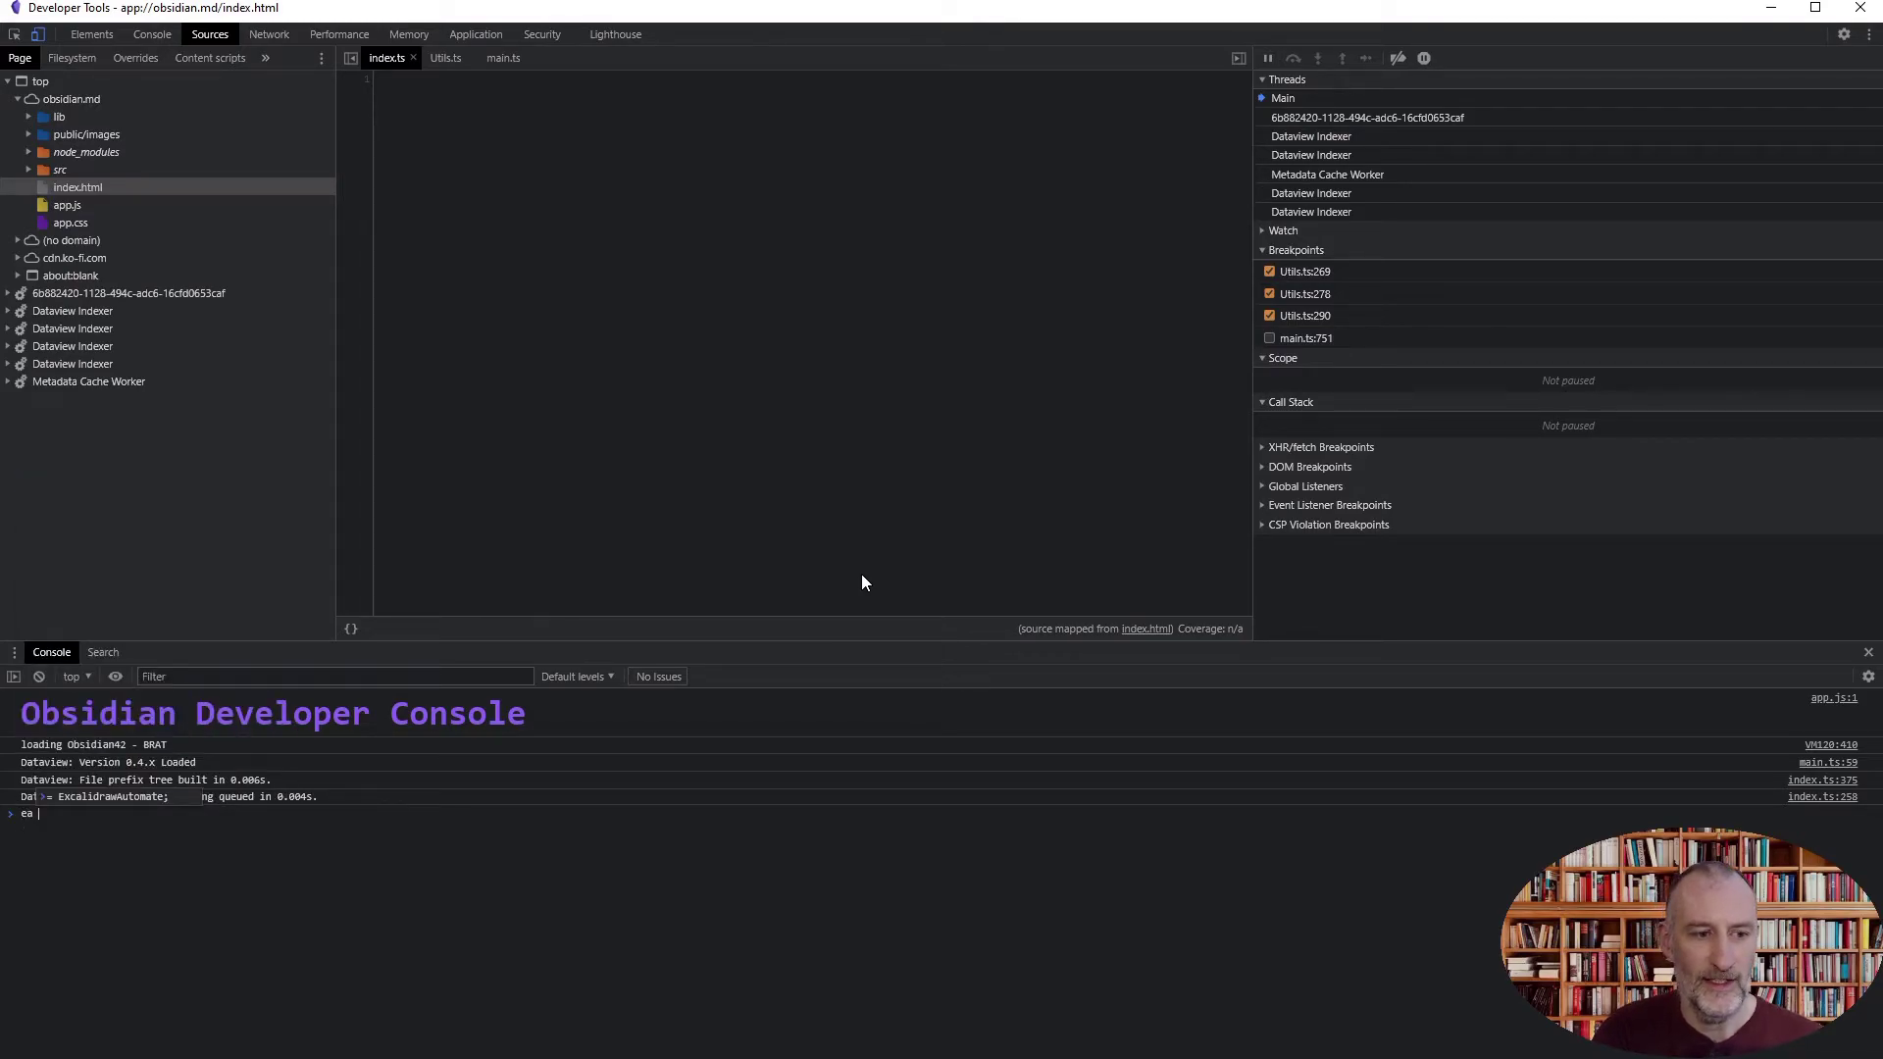
key("Tab")
key("Return")
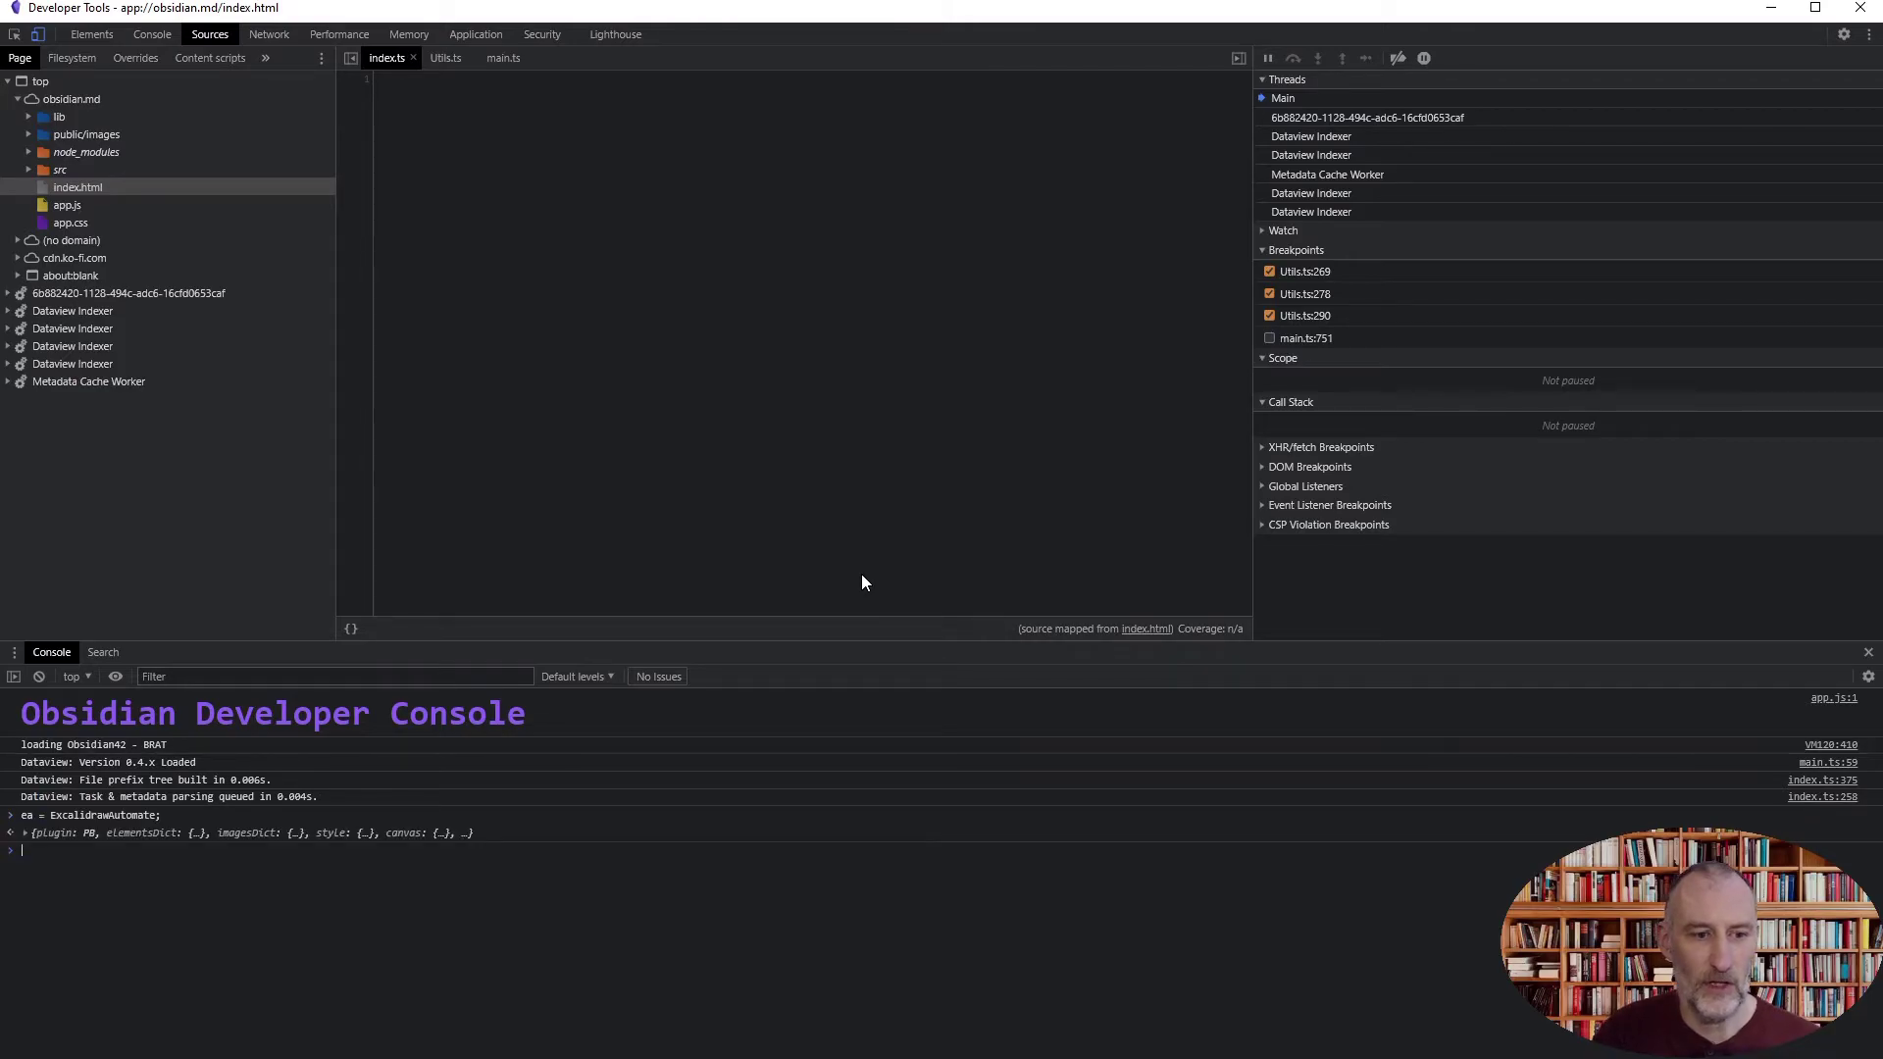
Enlarge the console text and print ea.mostRecentMarkdownSVG.
key("ctrl+plus")
key("ctrl+plus")
key("ctrl+plus")
key("ctrl+plus")
key("ctrl+plus")
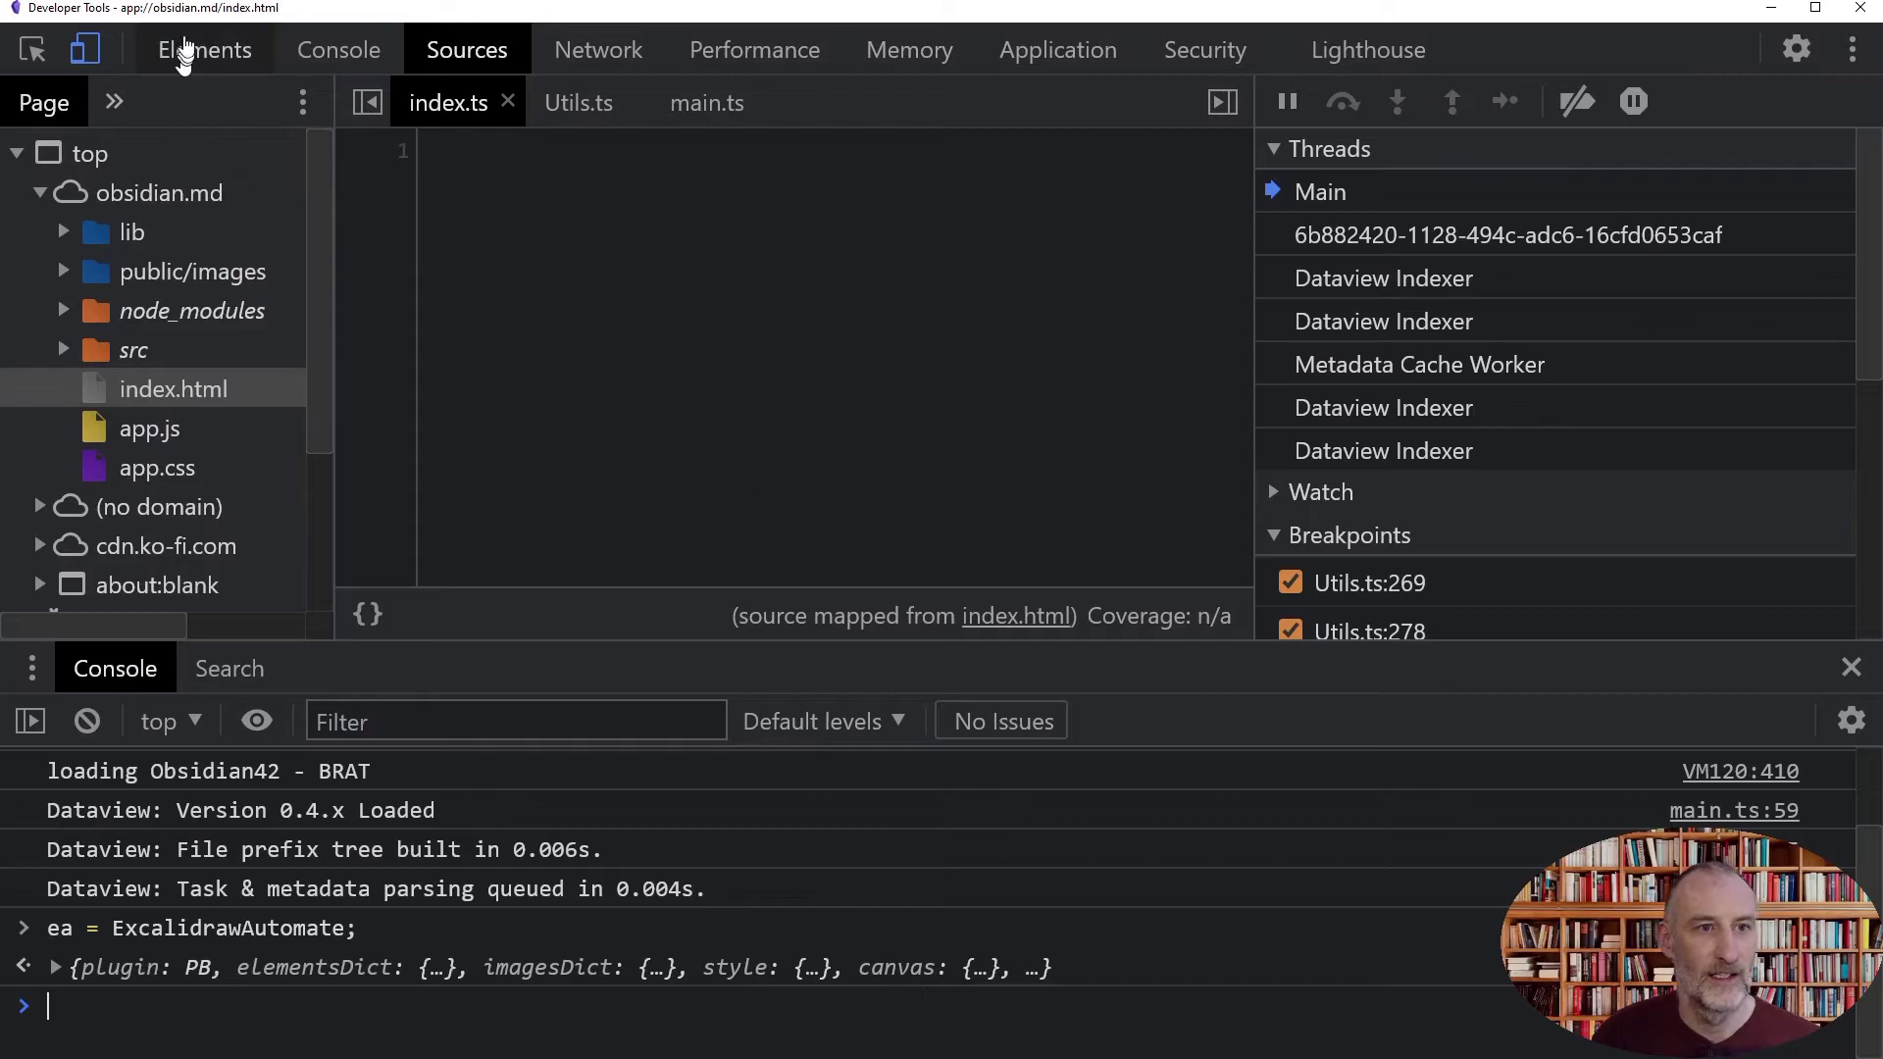
left_click(365, 49)
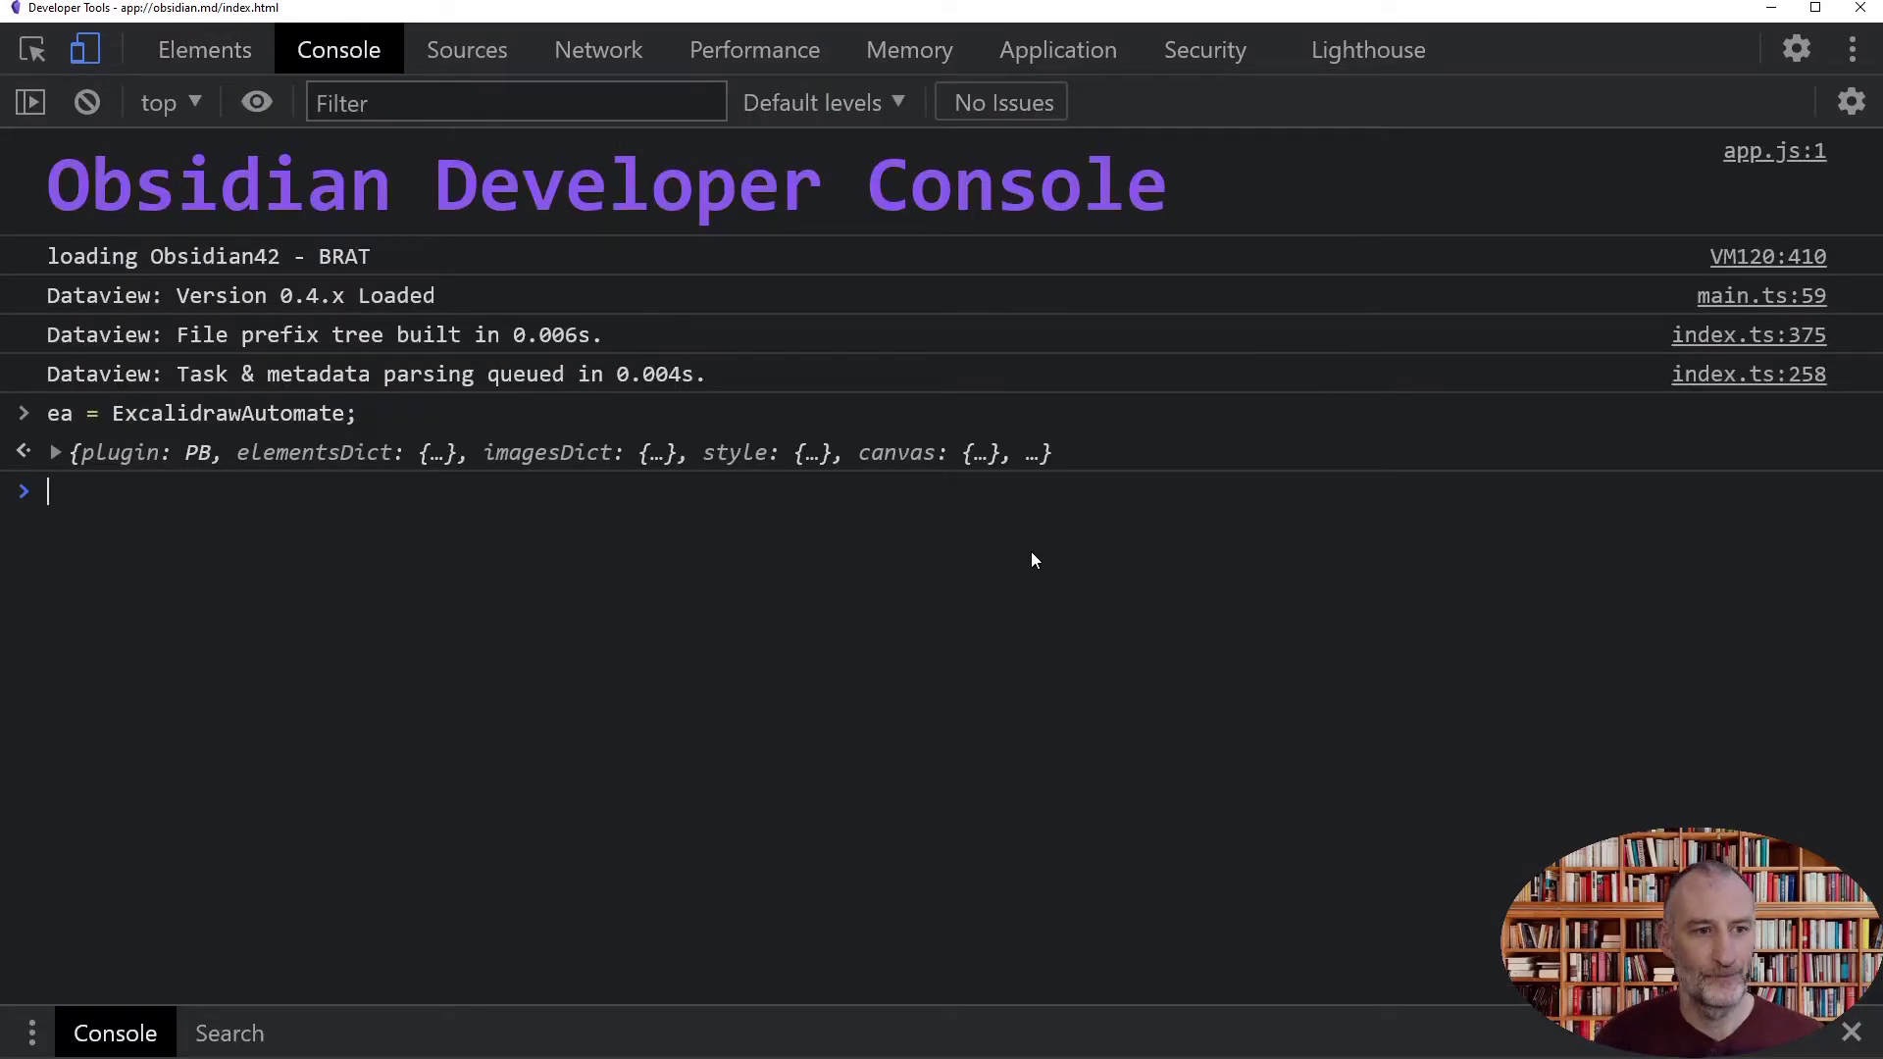
type("ea.")
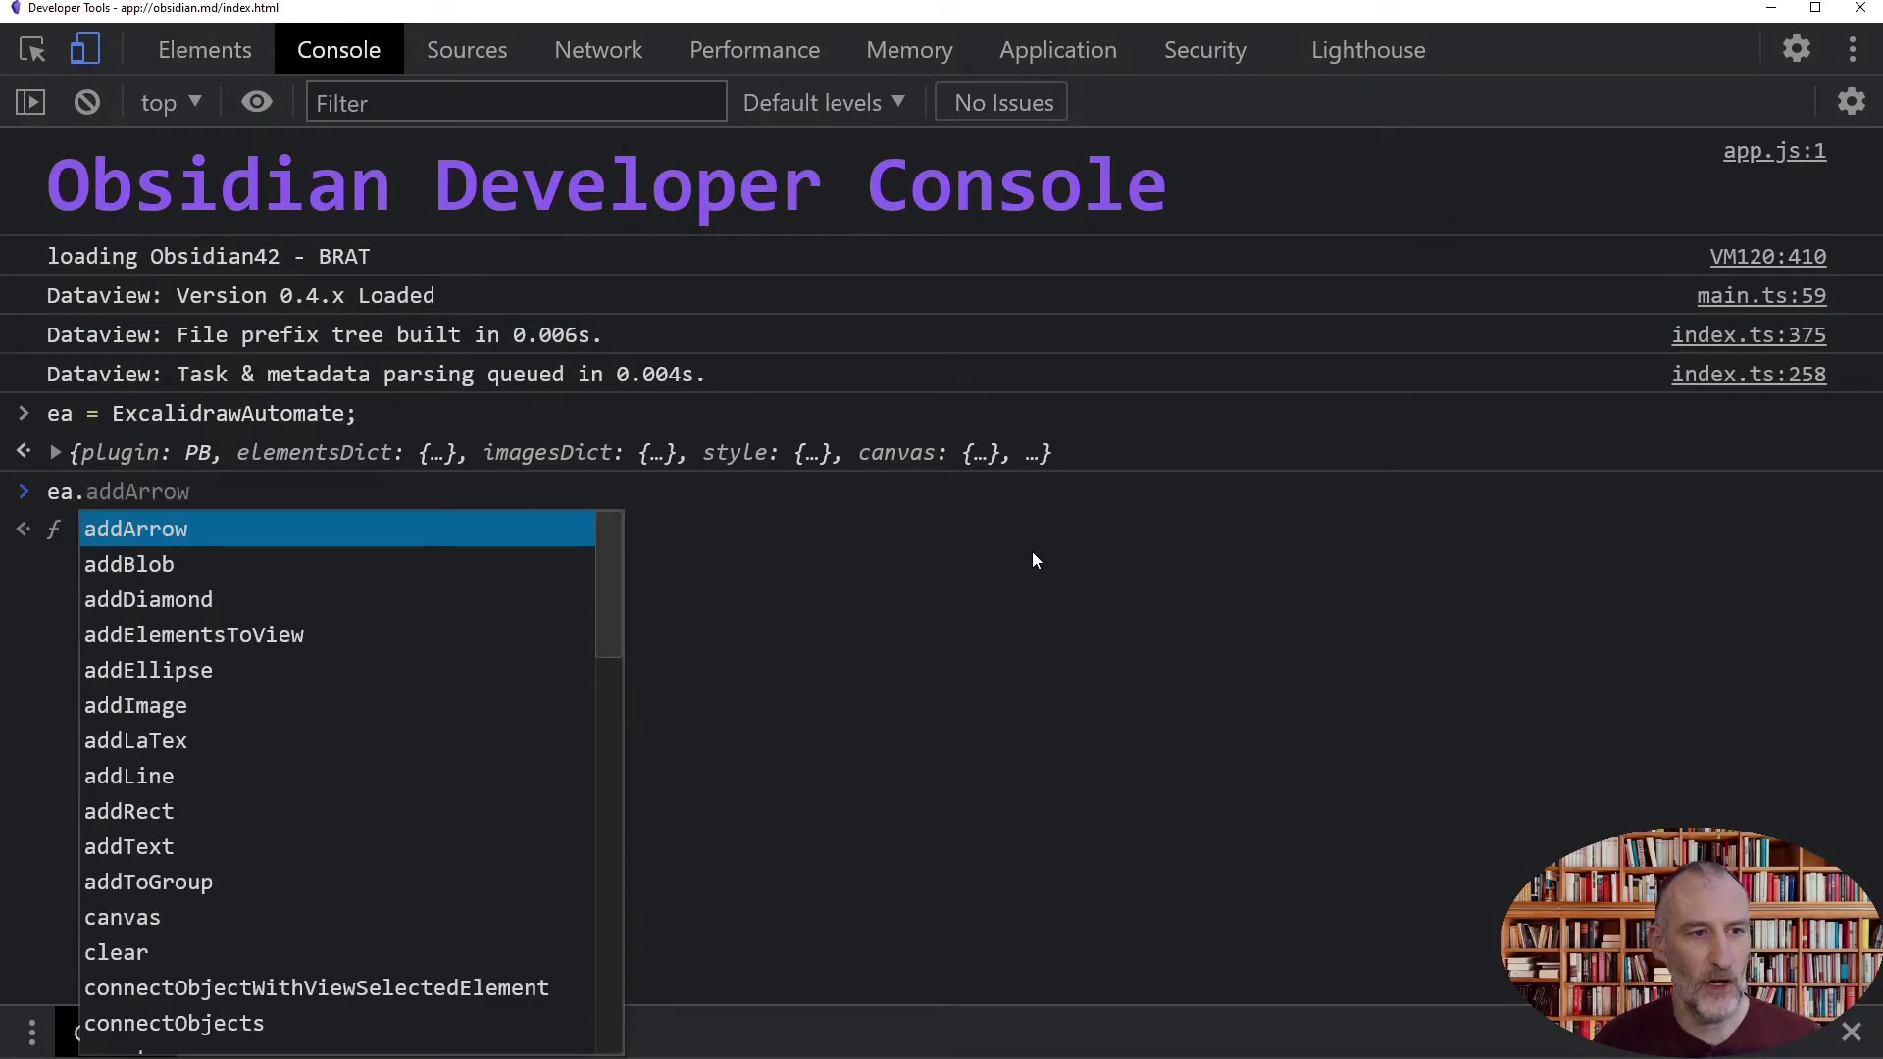
type("m")
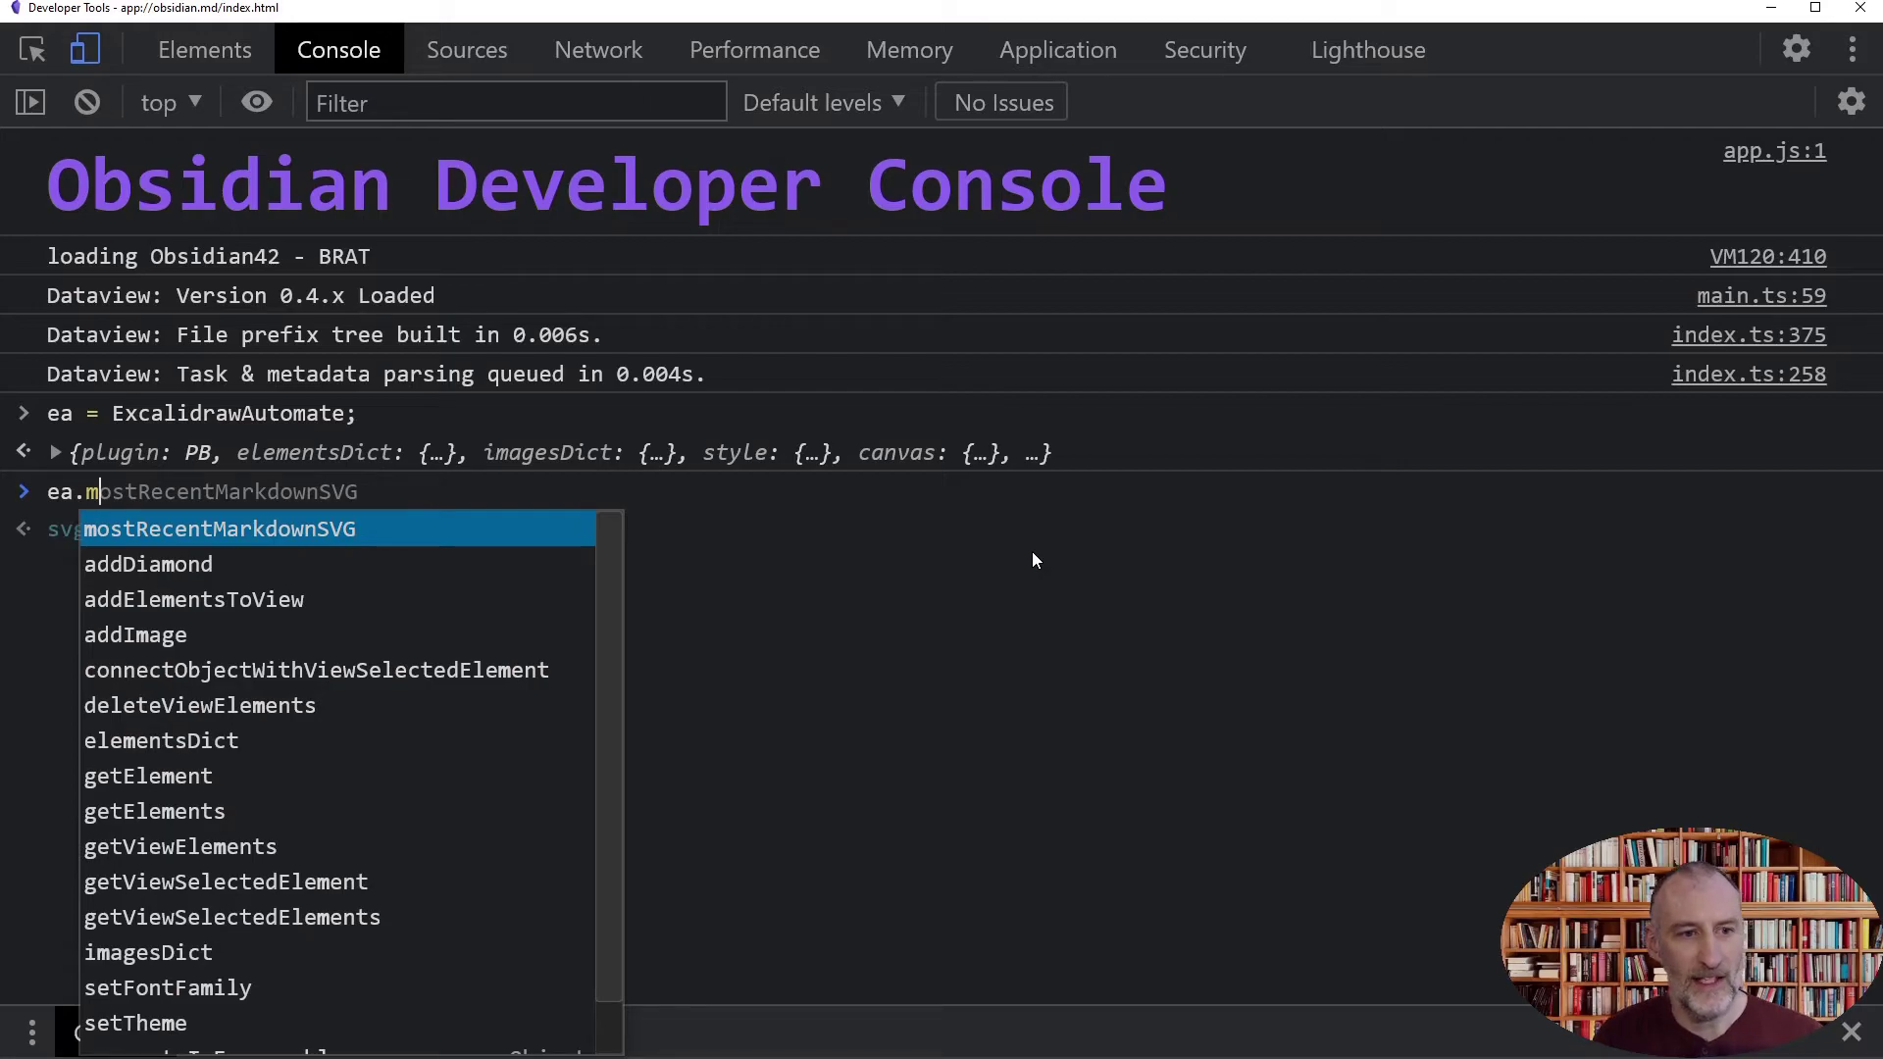
key("Tab")
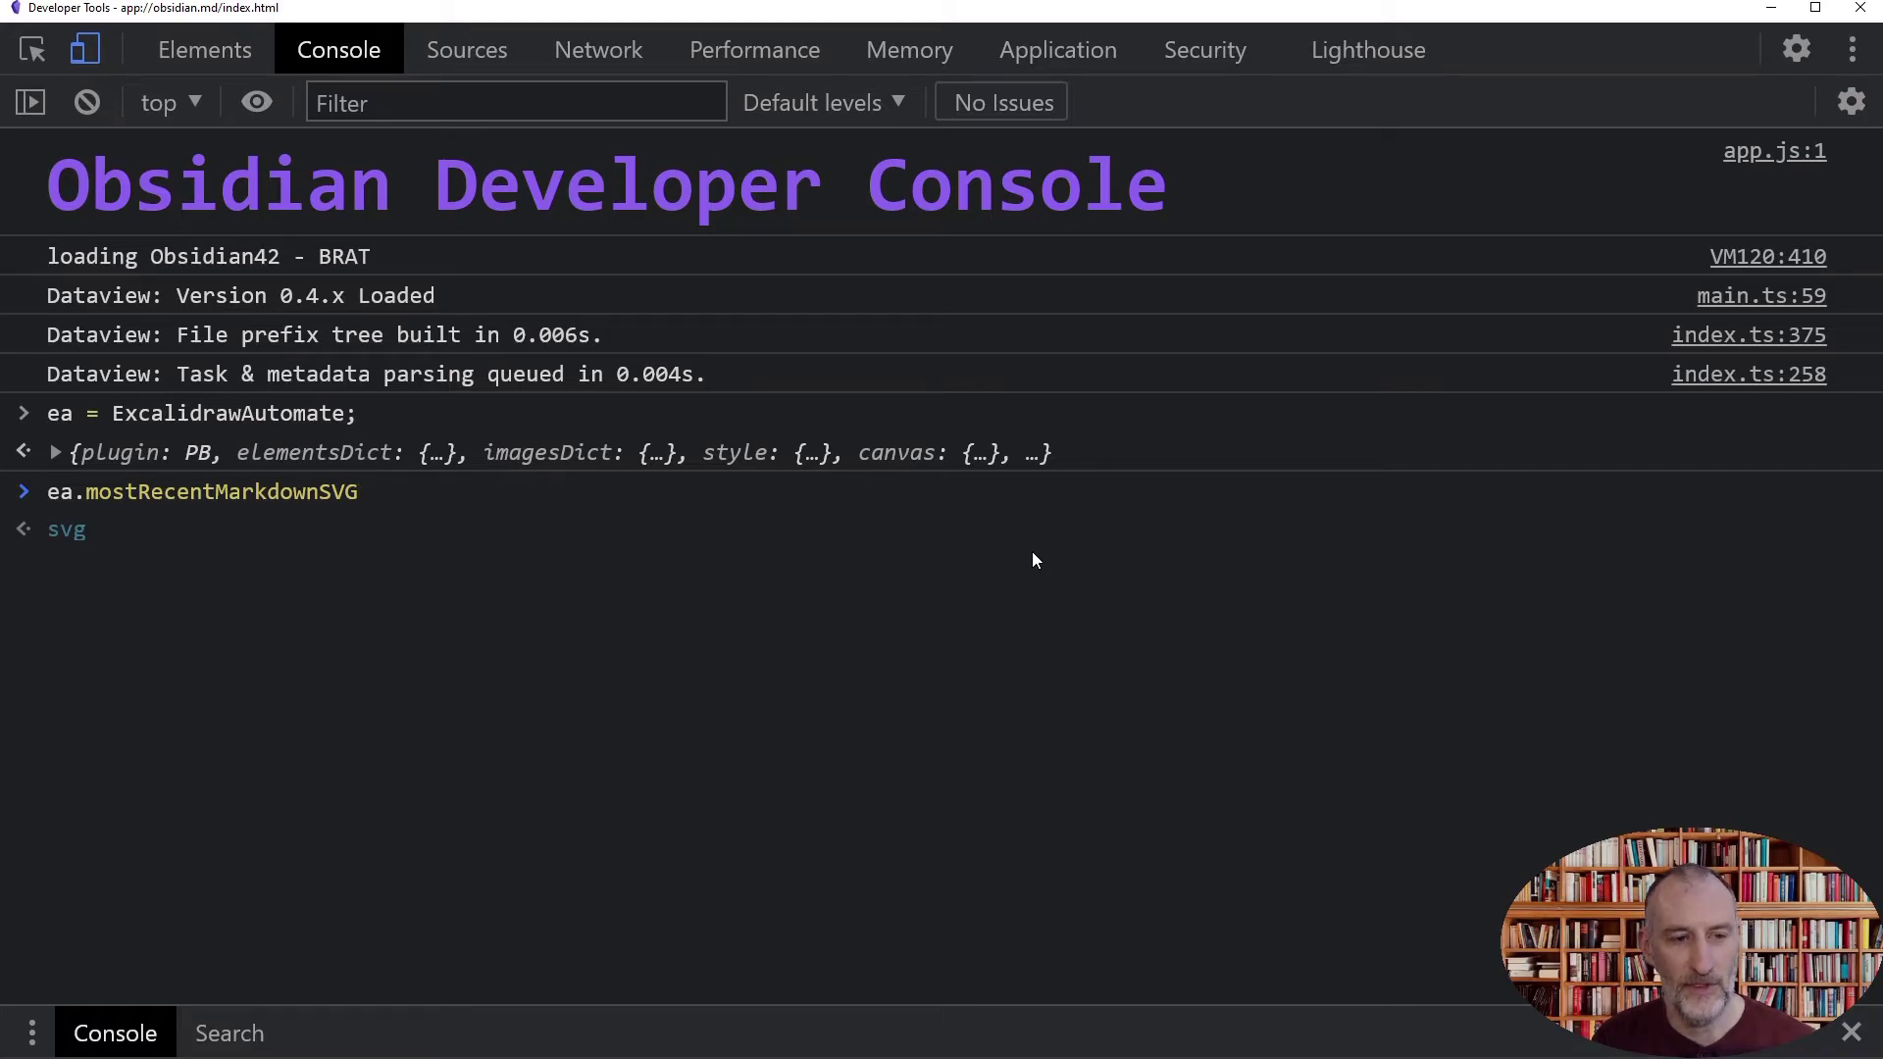
key("Return")
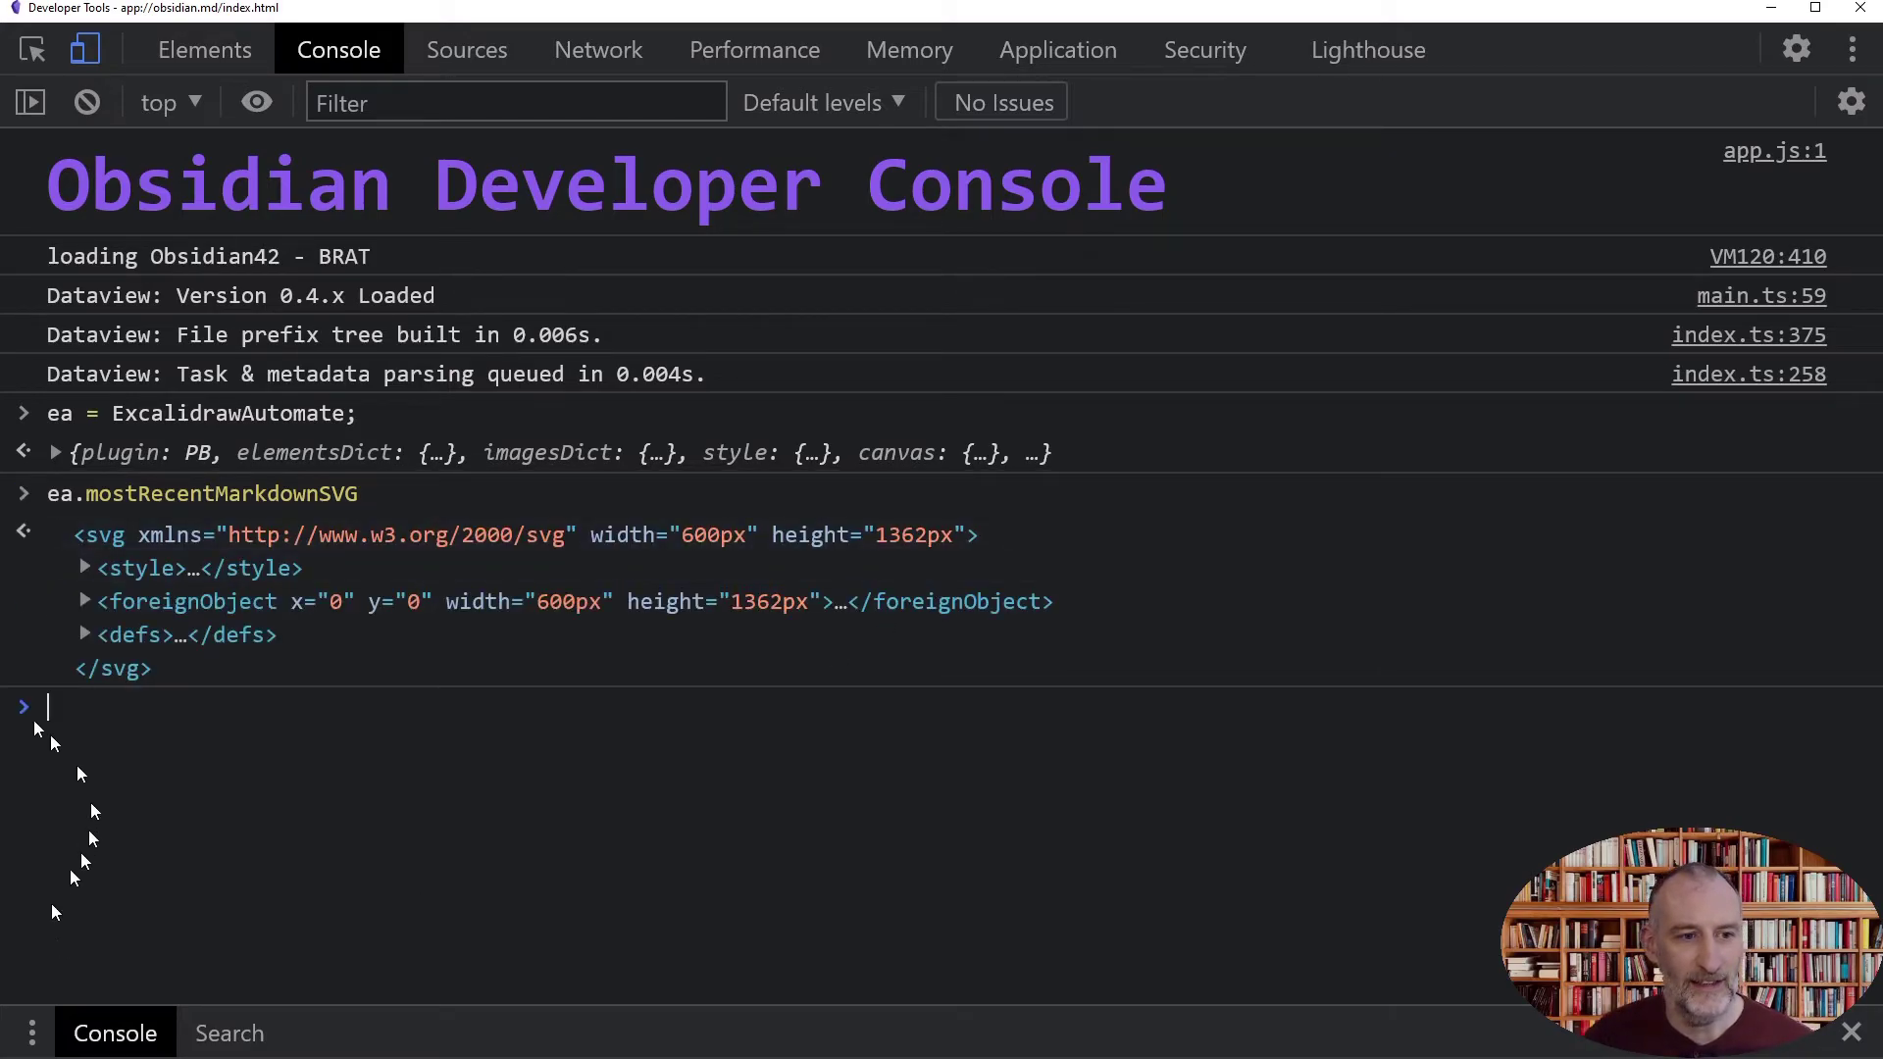
Expand the SVG's <style> element to read its CSS, then collapse it.
left_click(82, 567)
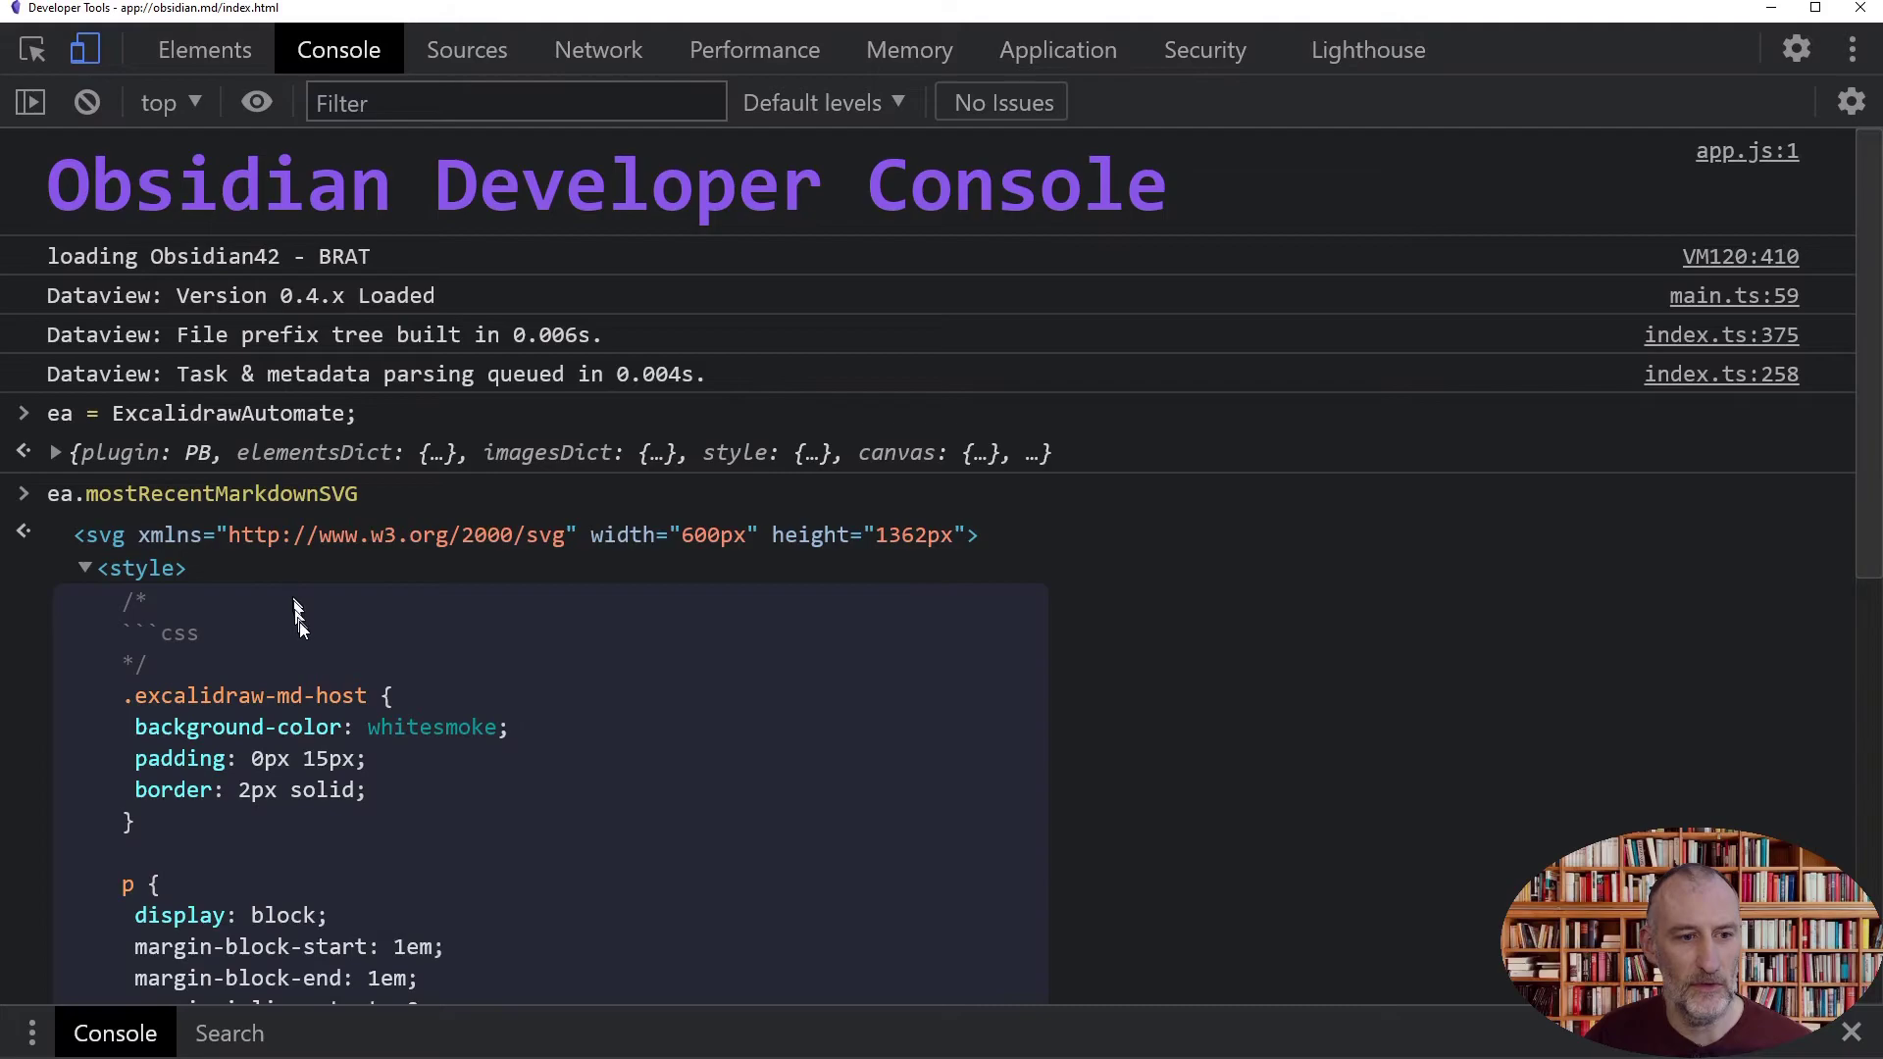
scroll(299, 618, "down", 3)
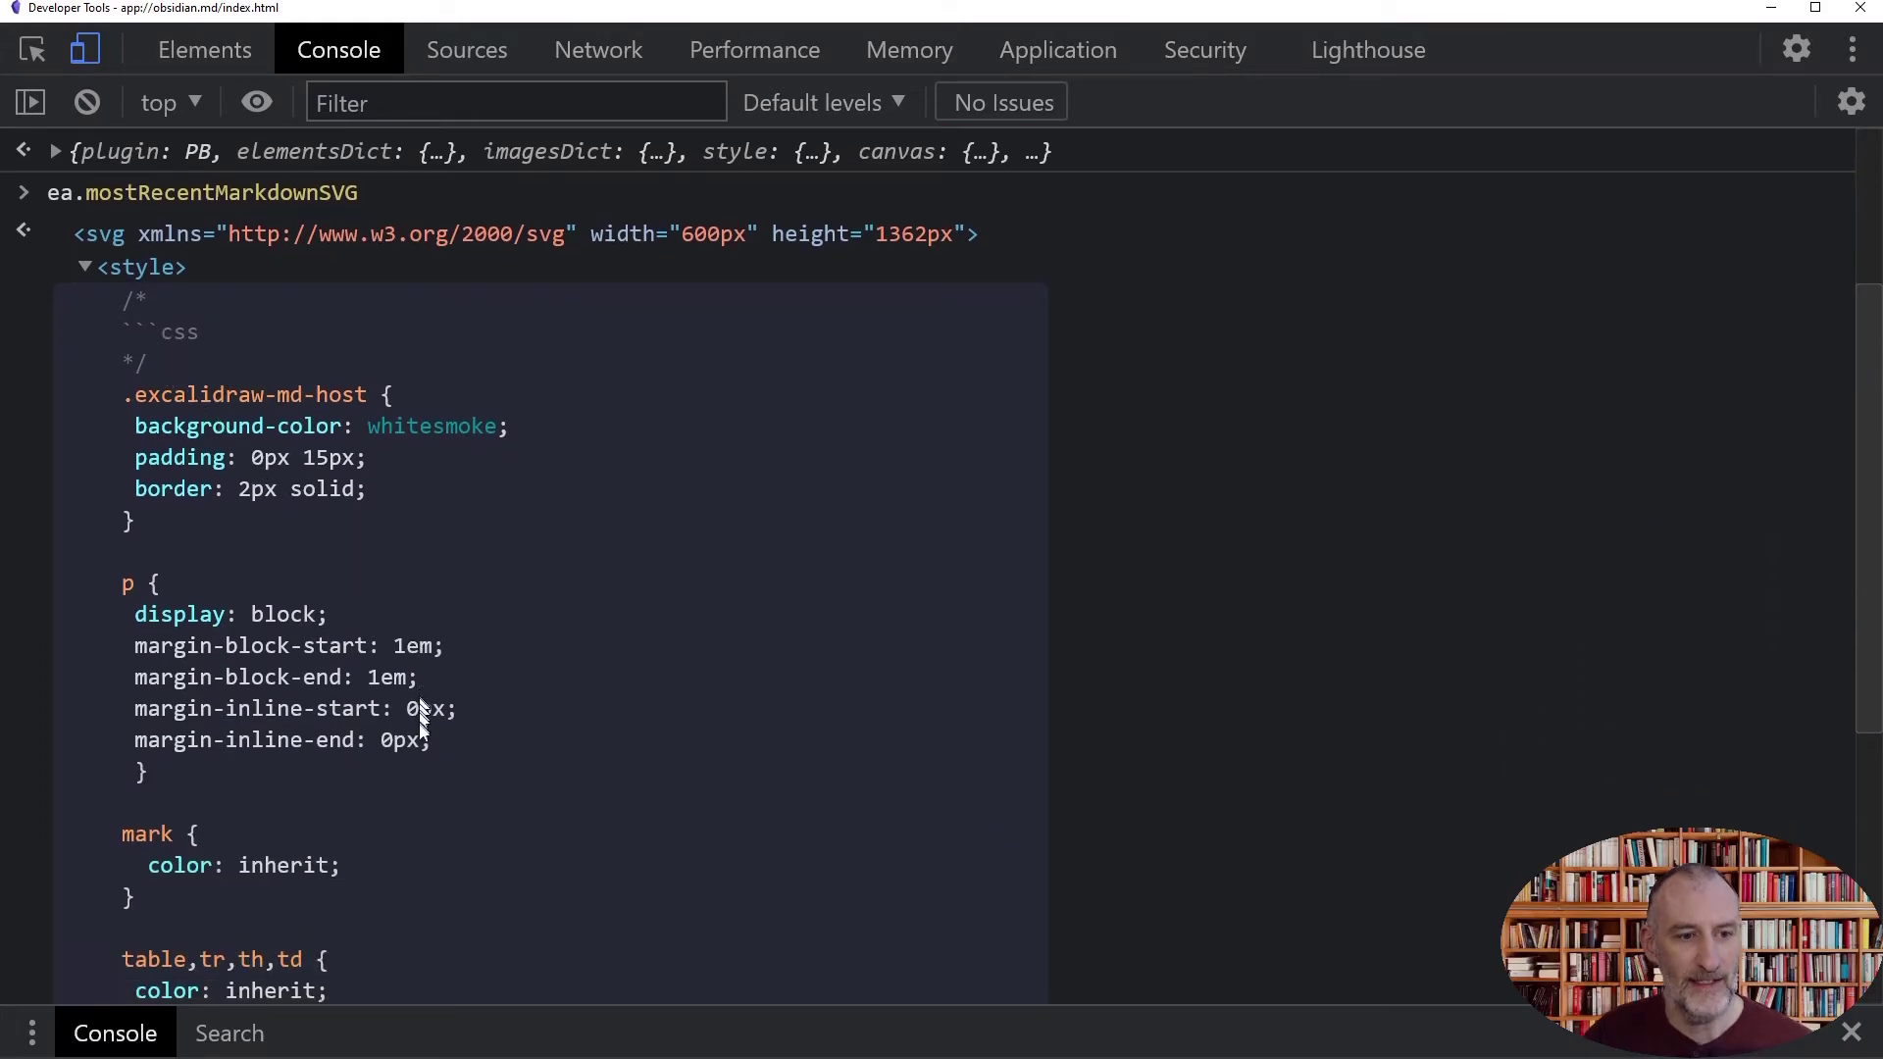
scroll(419, 725, "down", 6)
scroll(420, 728, "up", 6)
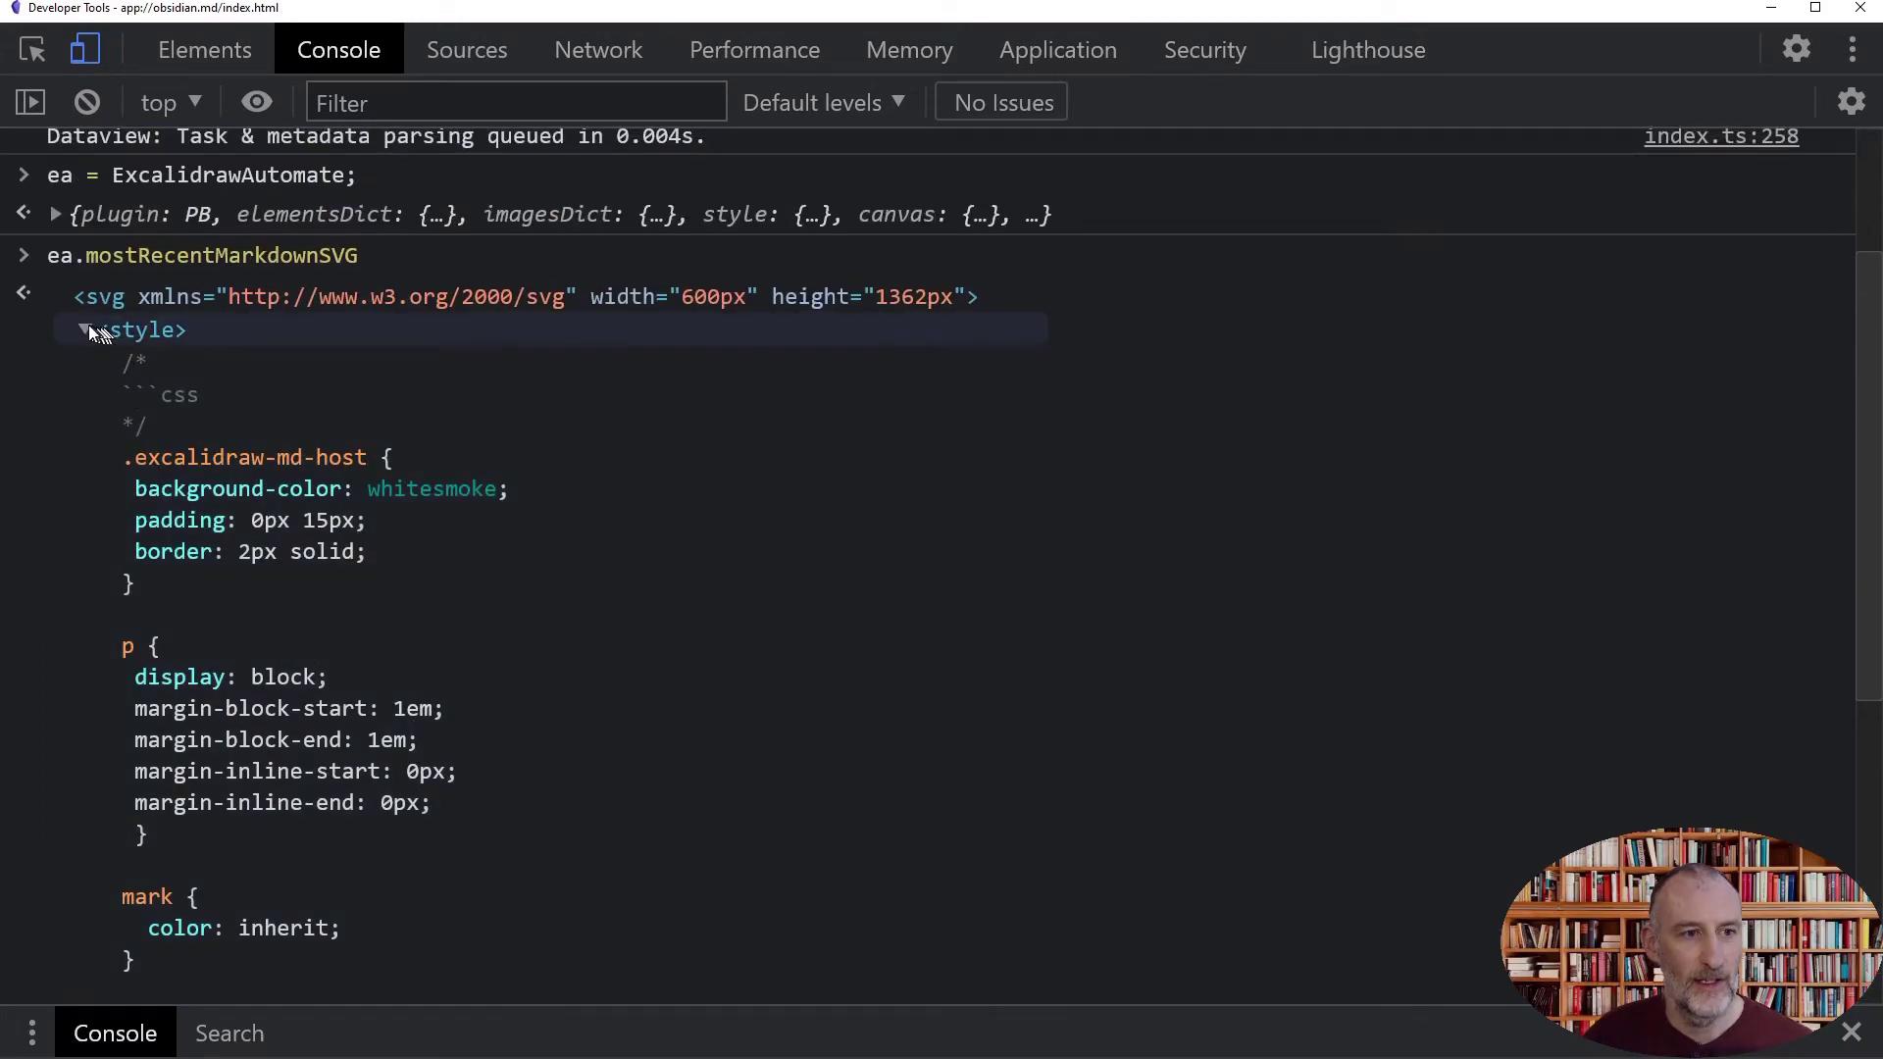
left_click(86, 330)
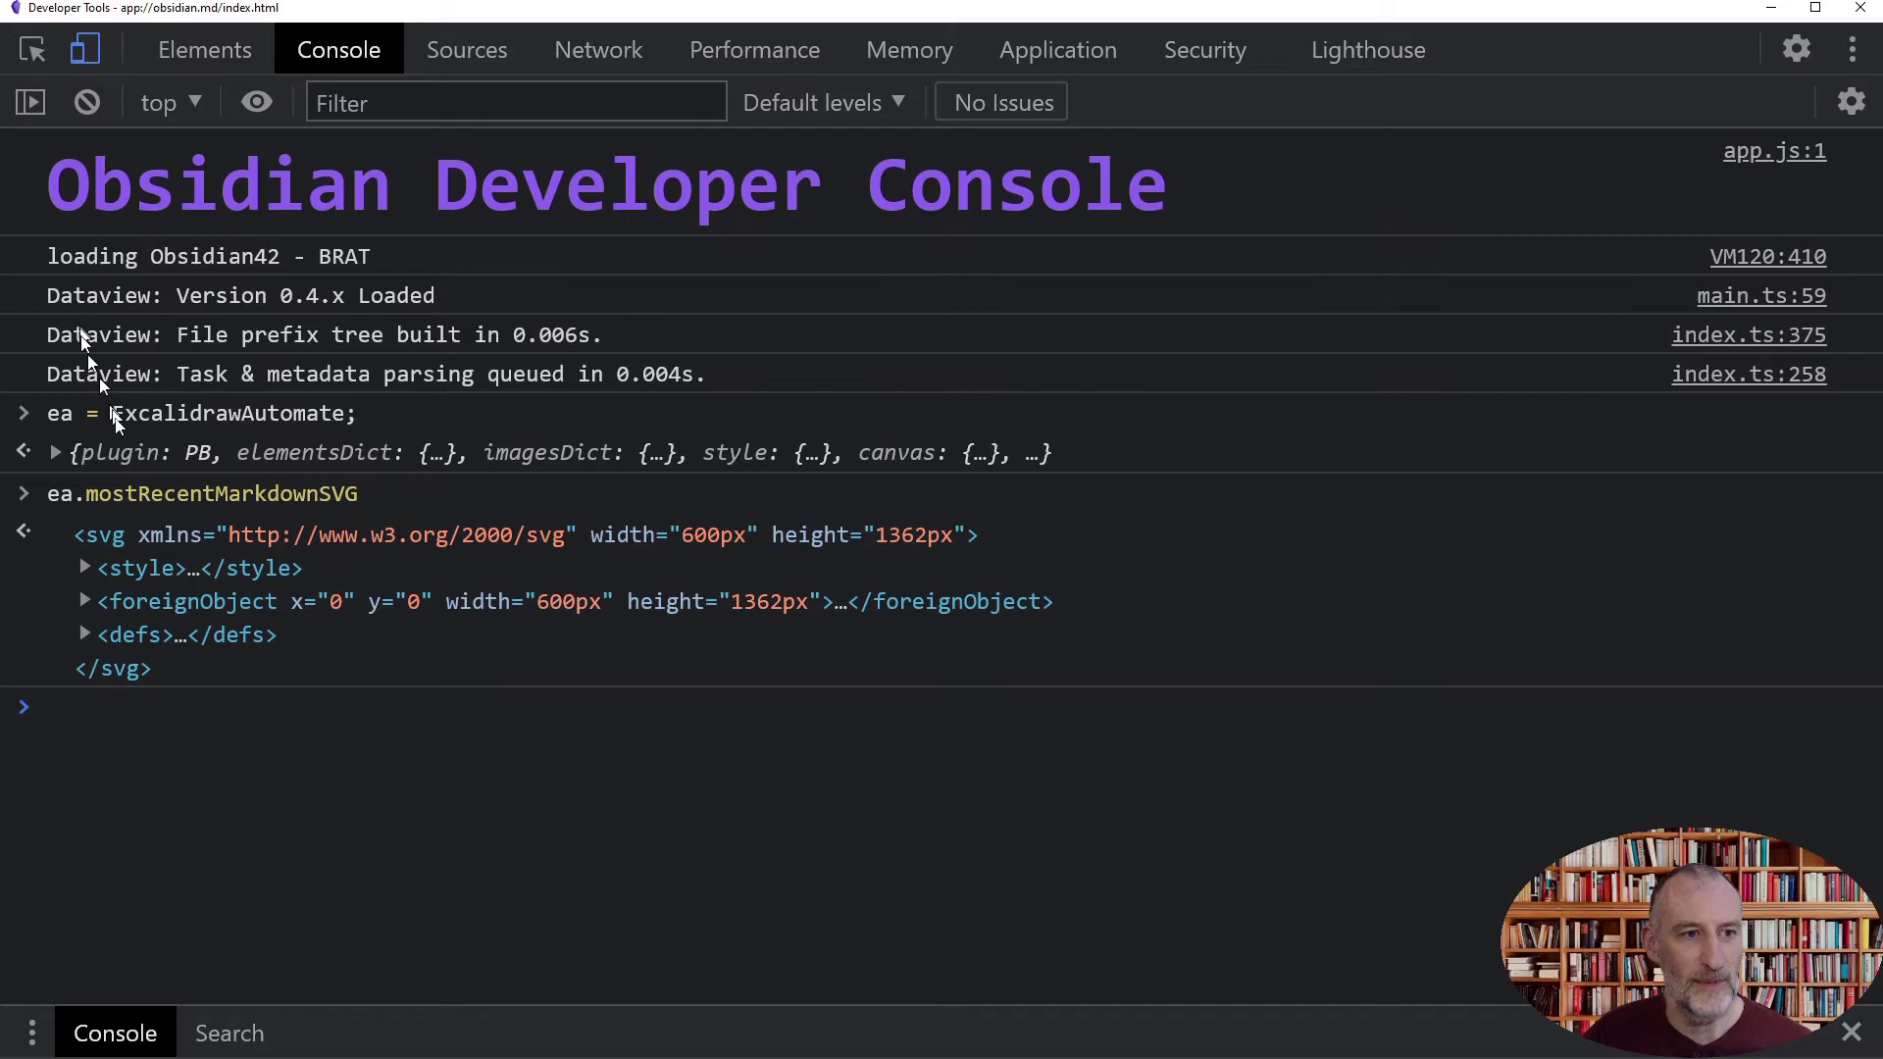
Expand <foreignObject> and its excalidraw-md-host div, briefly opening the Bullet point list heading.
left_click(85, 602)
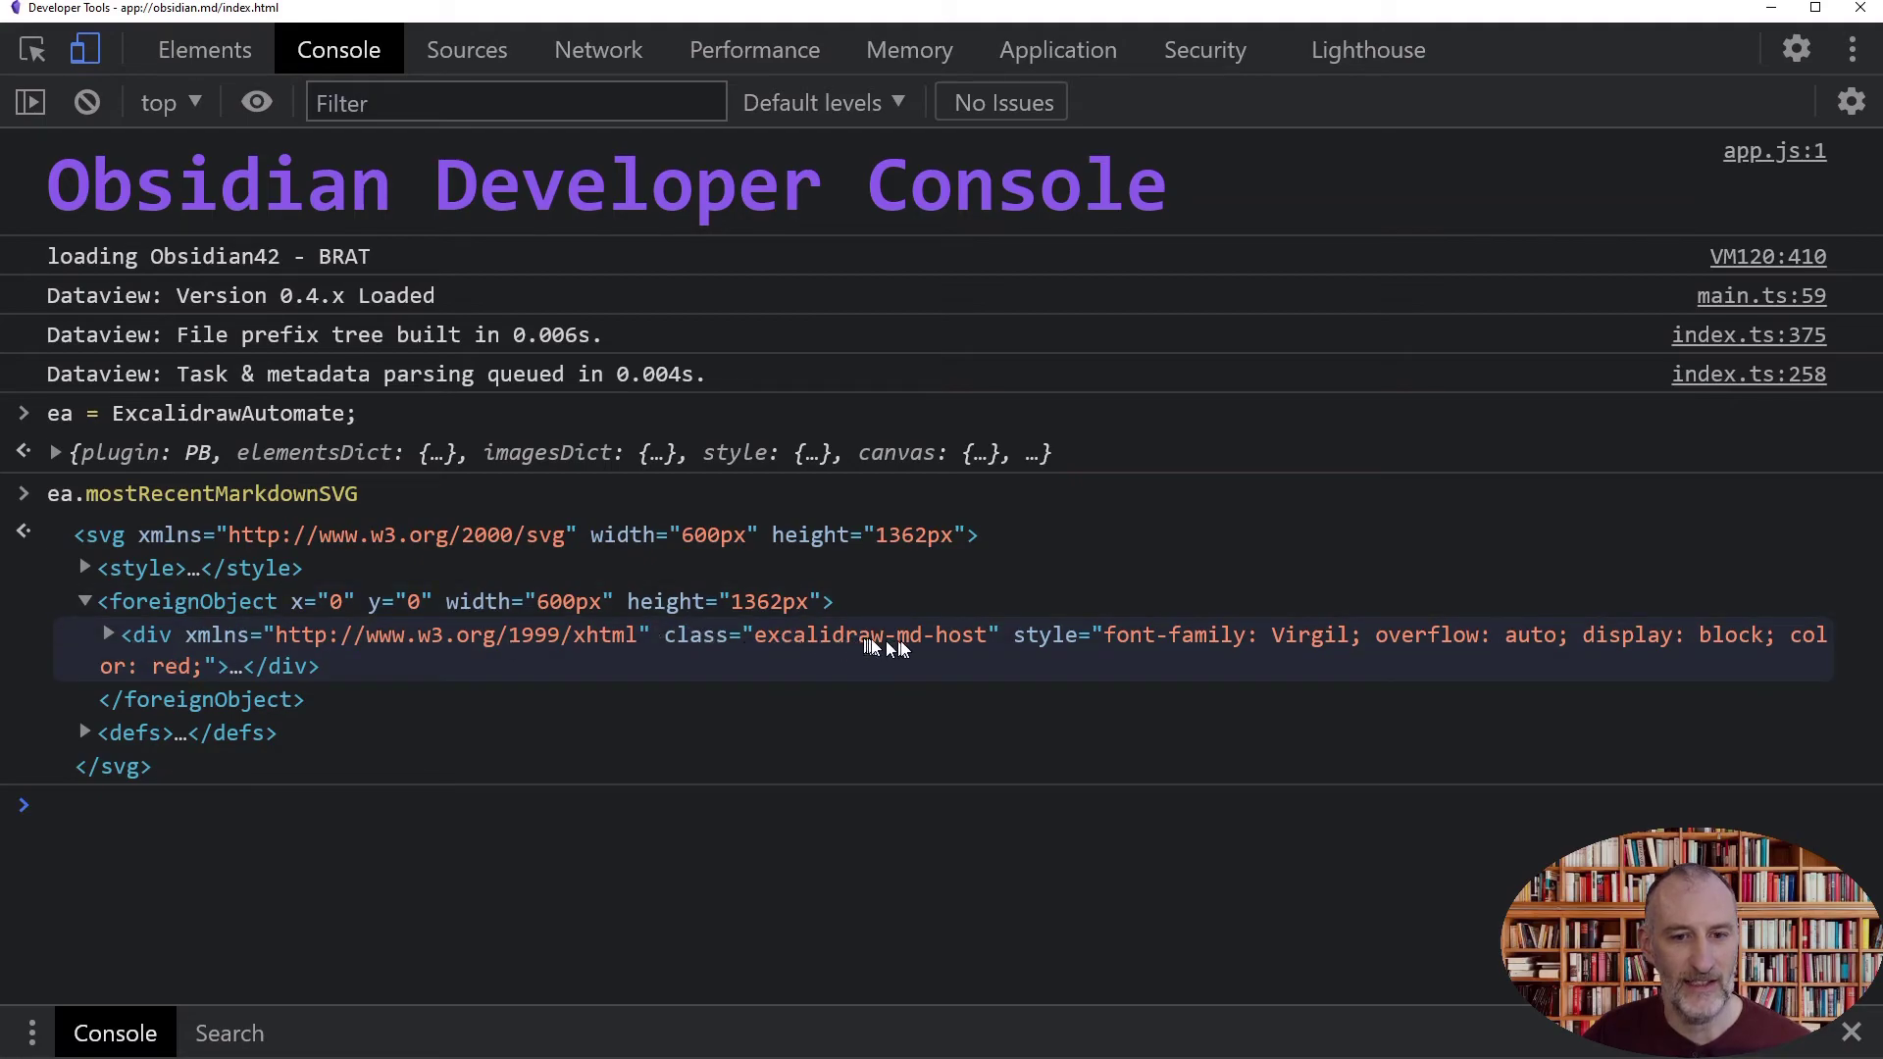
left_click(107, 634)
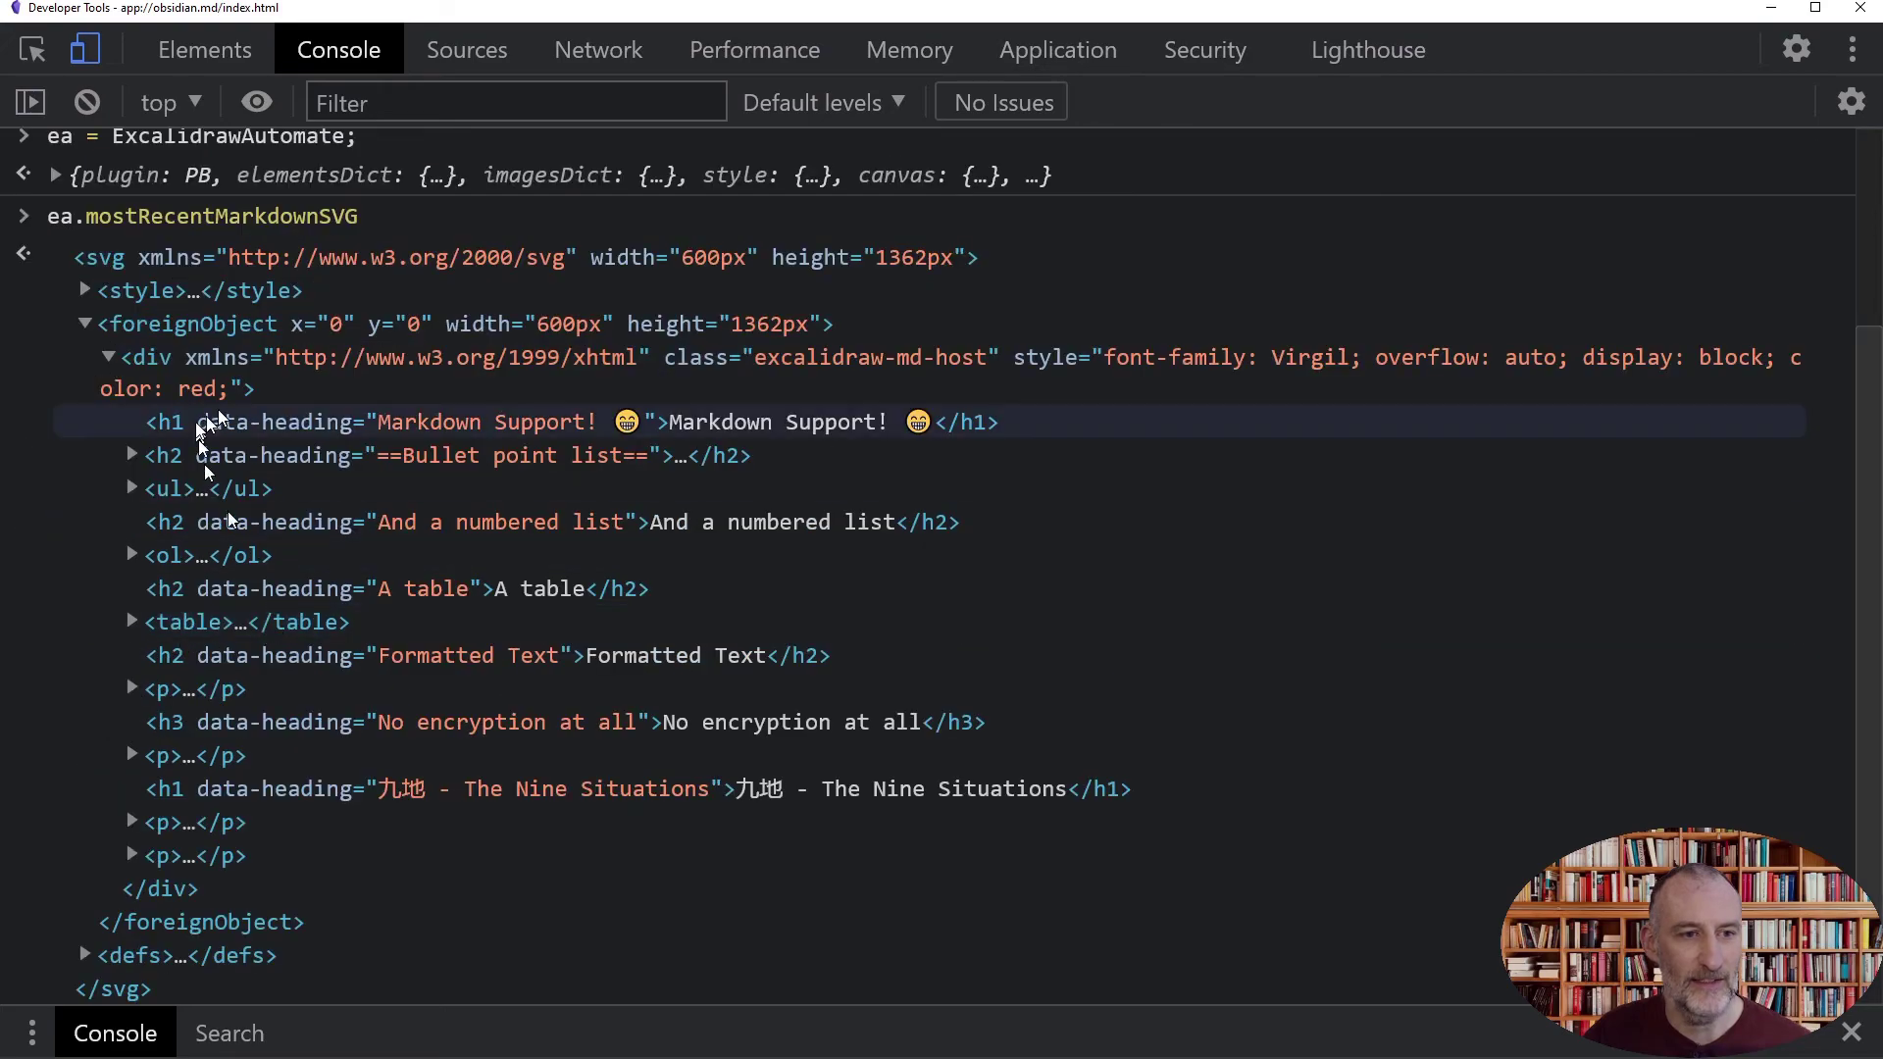
left_click(133, 456)
left_click(132, 388)
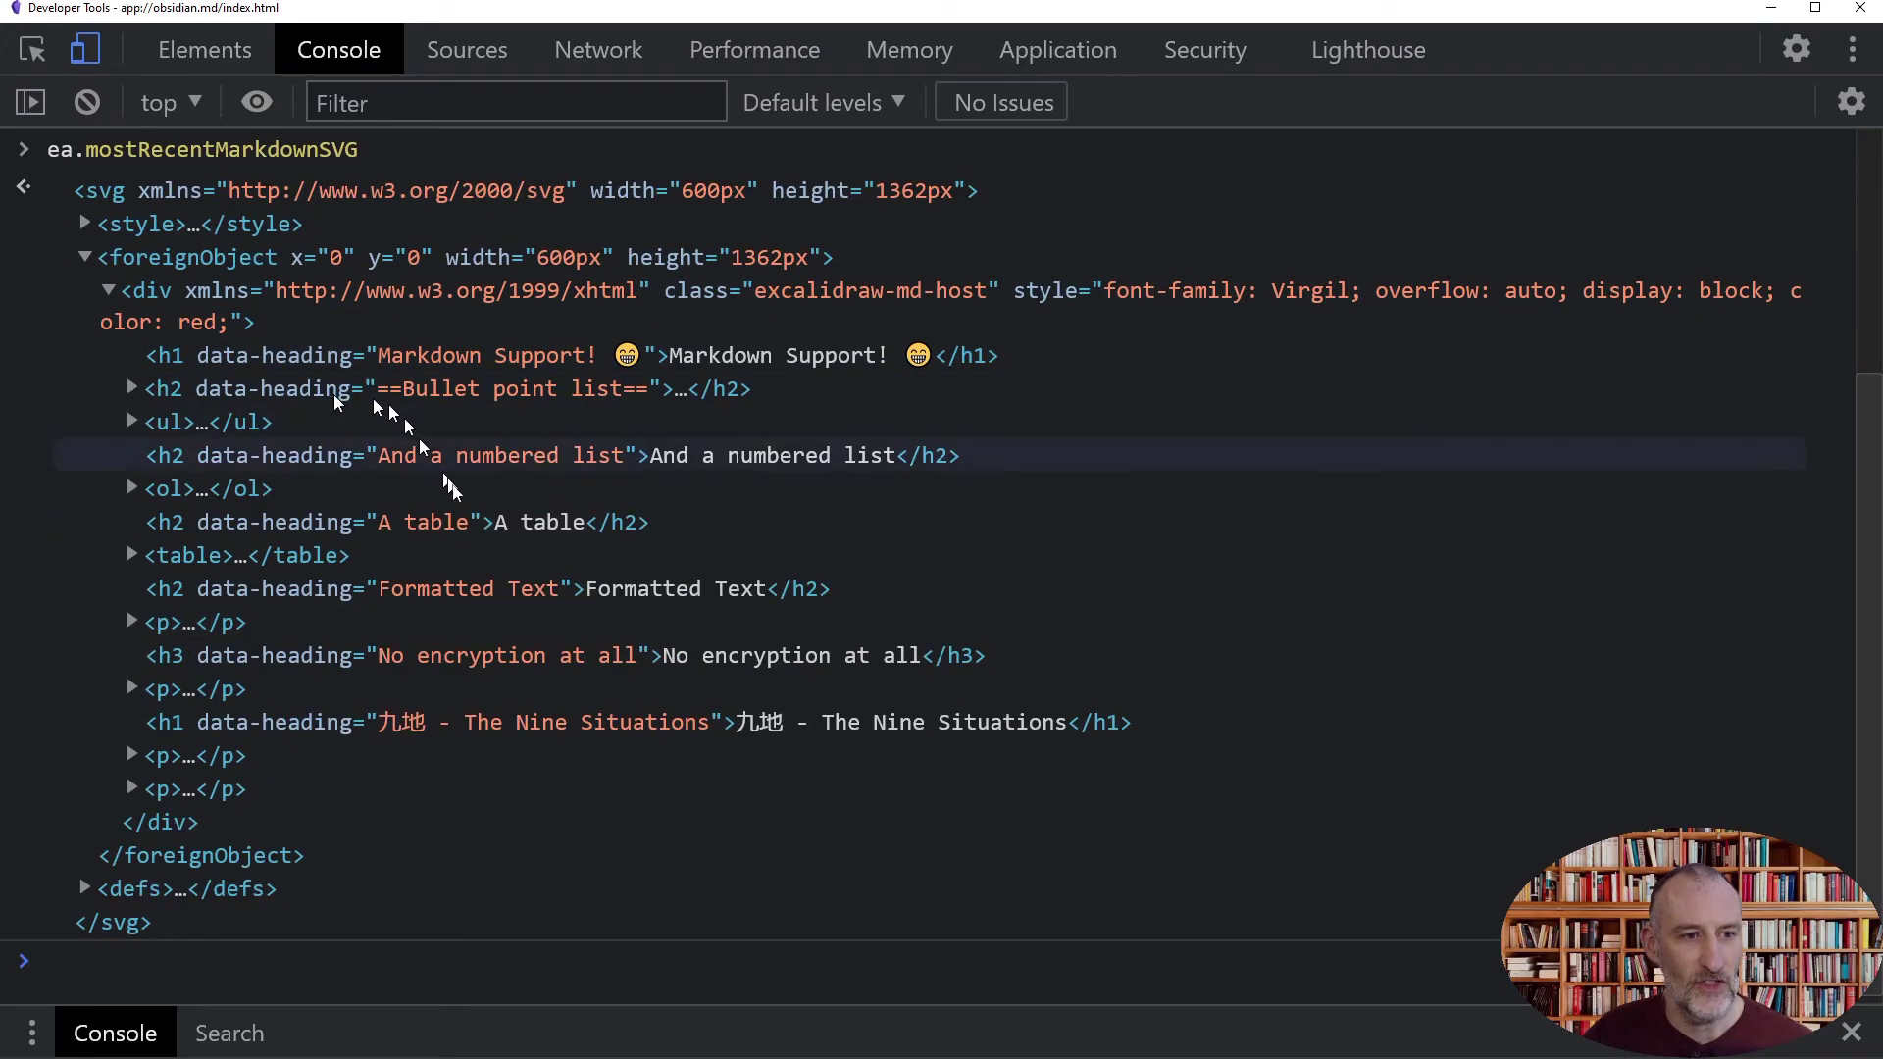